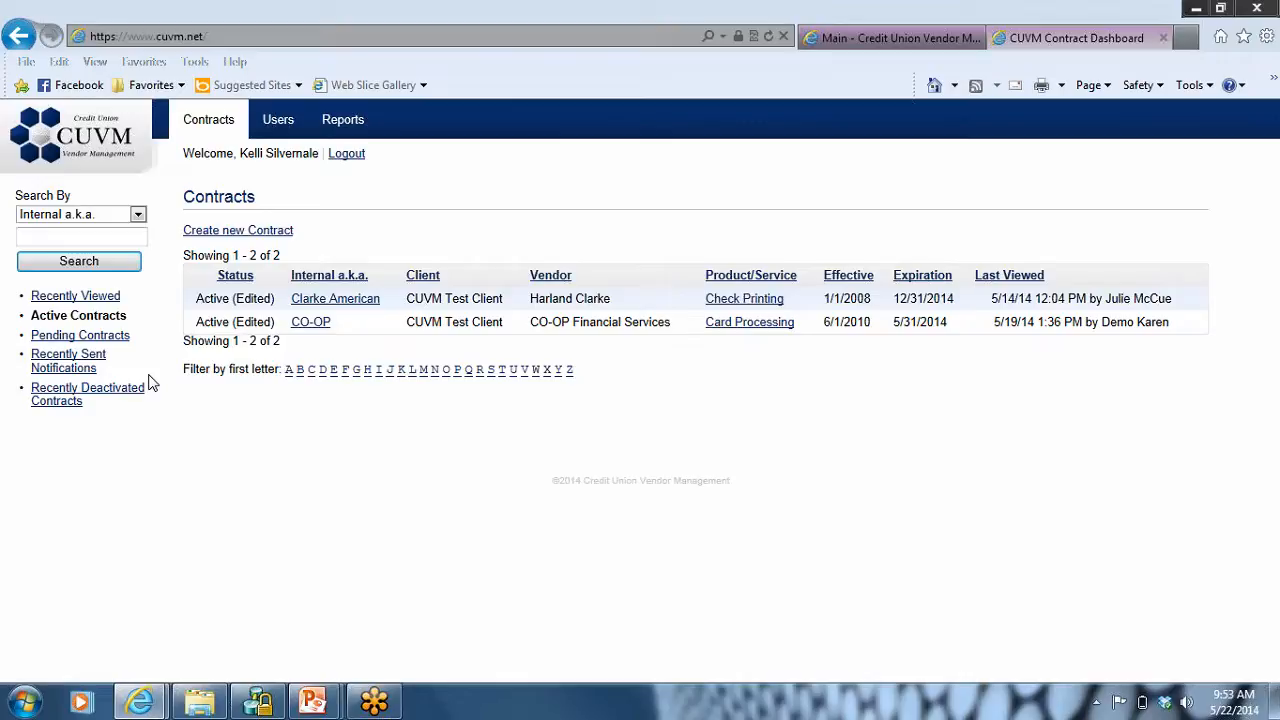
Step: Review the search-by options and sort the active contracts by Product/Service and by Effective date
click(138, 216)
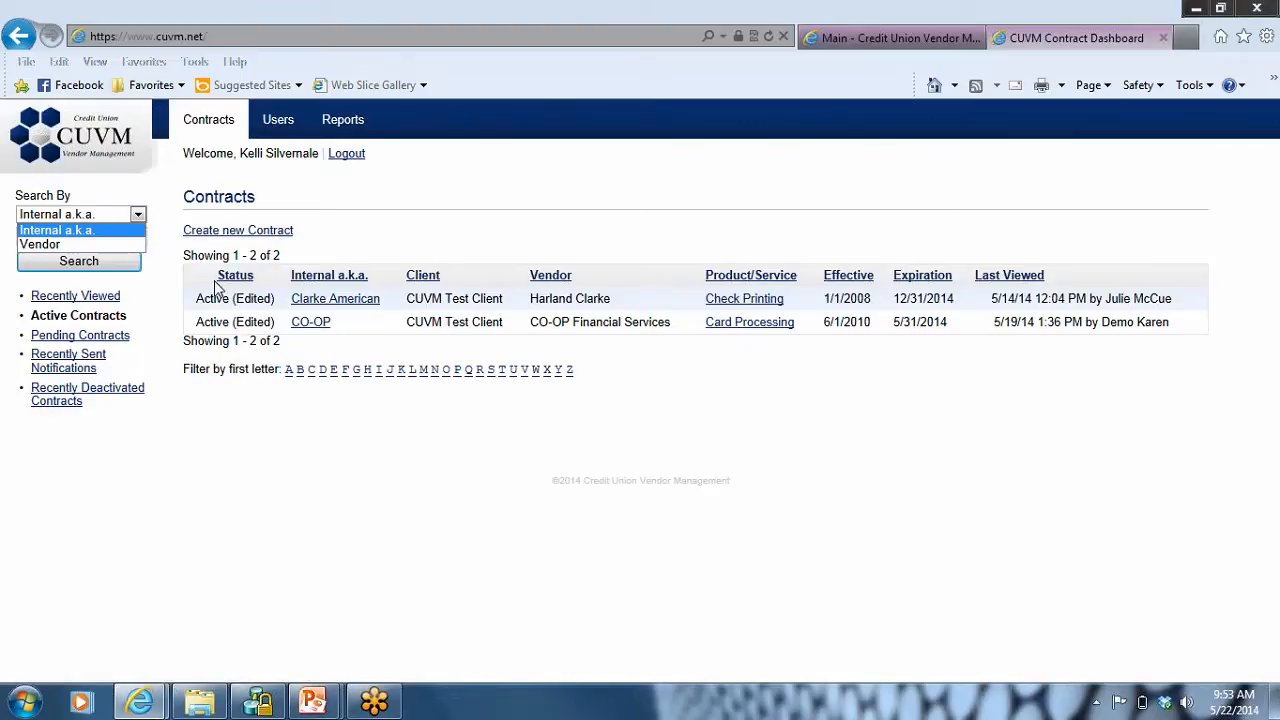
click(743, 277)
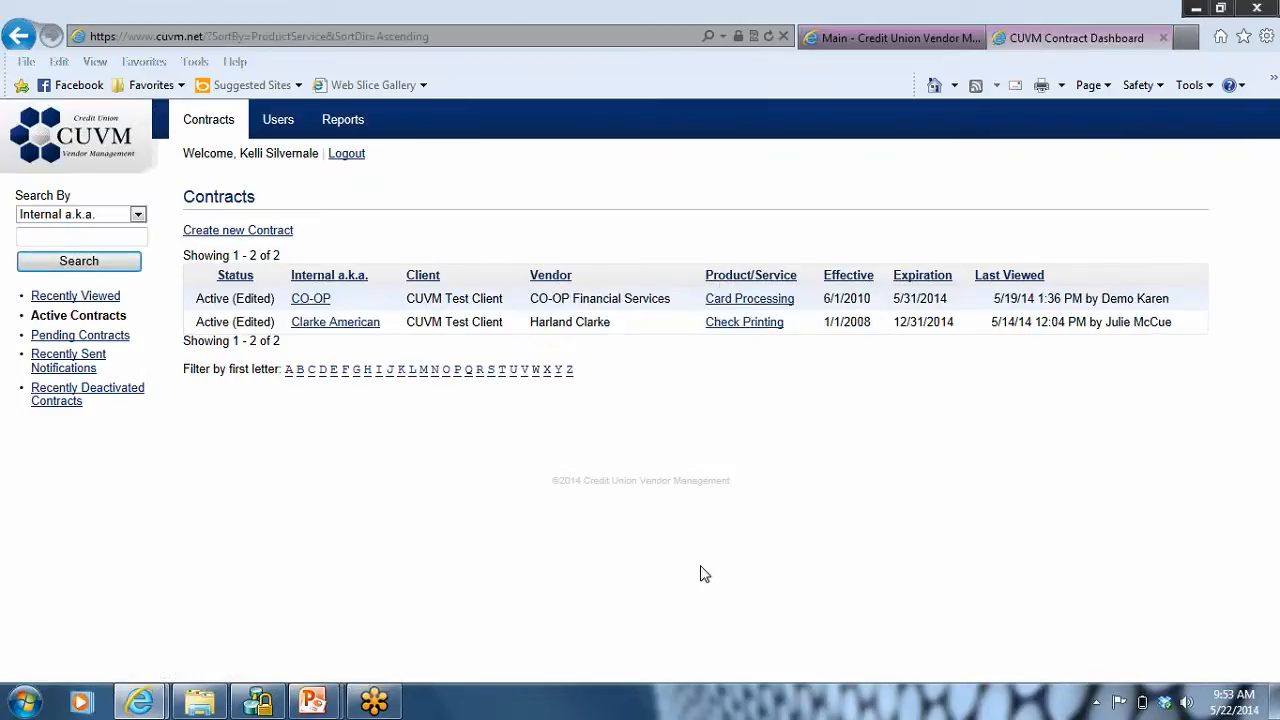
click(849, 276)
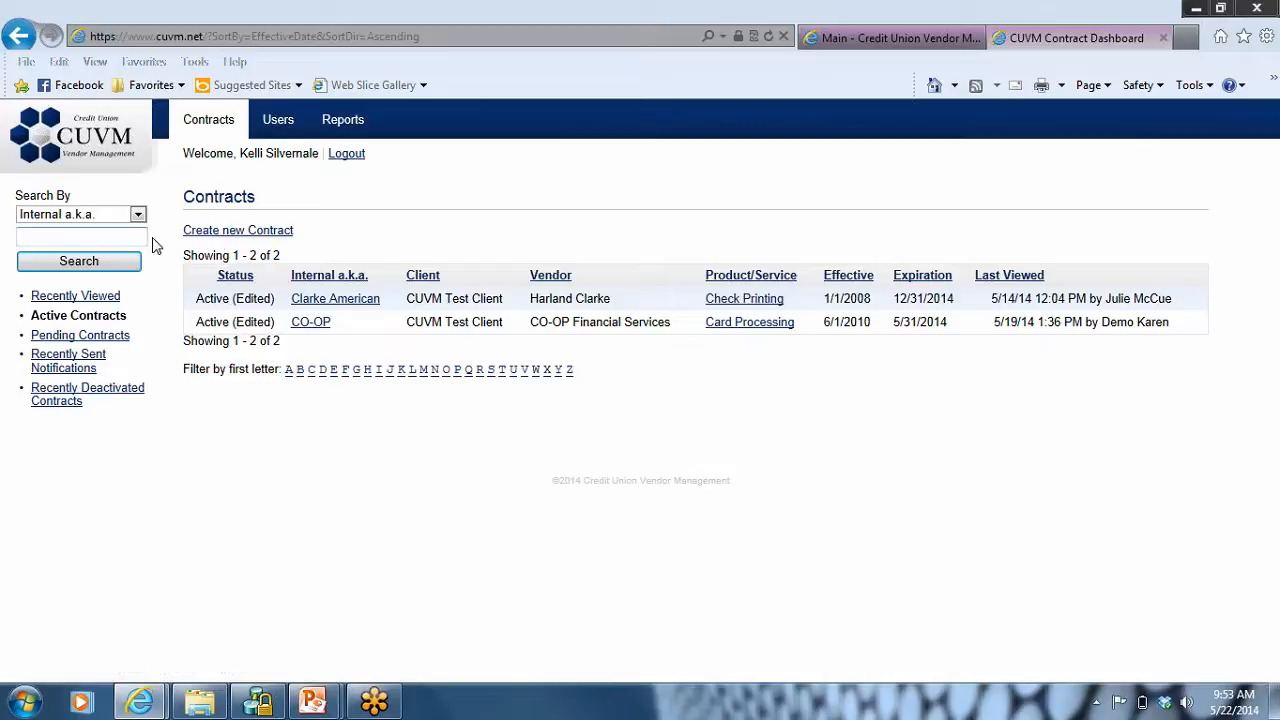
Step: Create a new contract with the unique a.k.a. name CO-OP
click(231, 236)
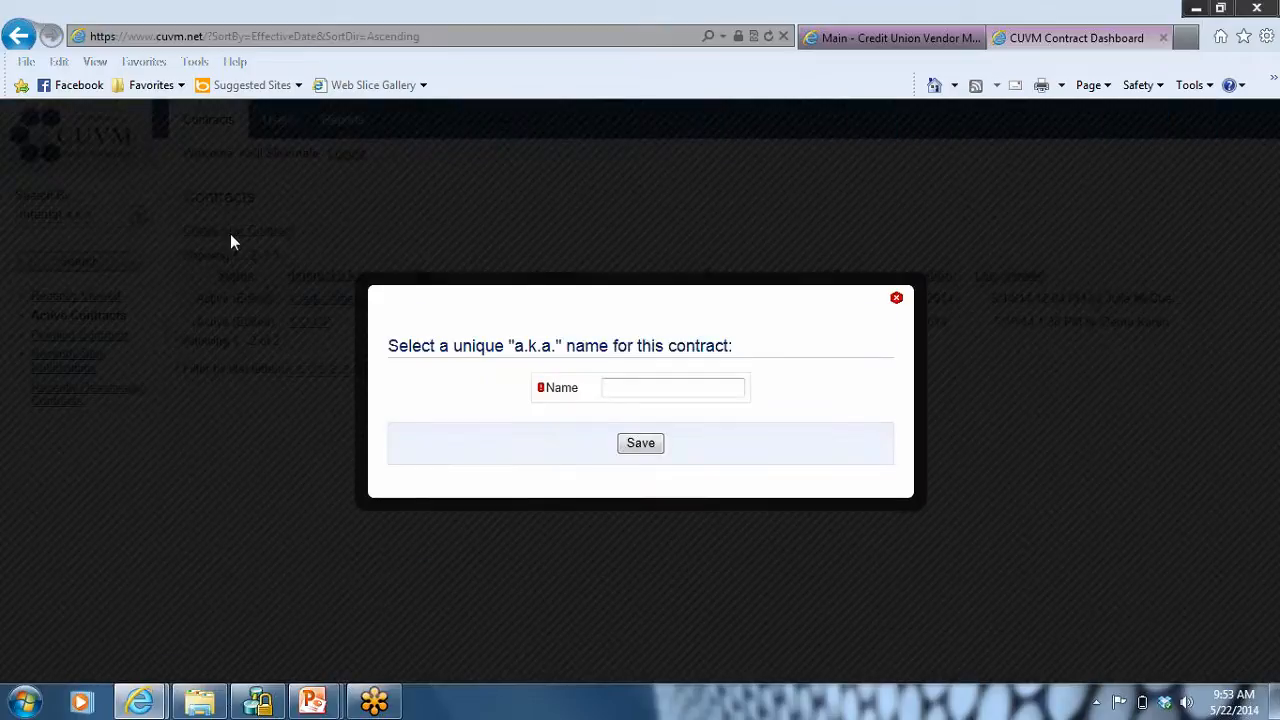
click(652, 392)
text(CO-OP)
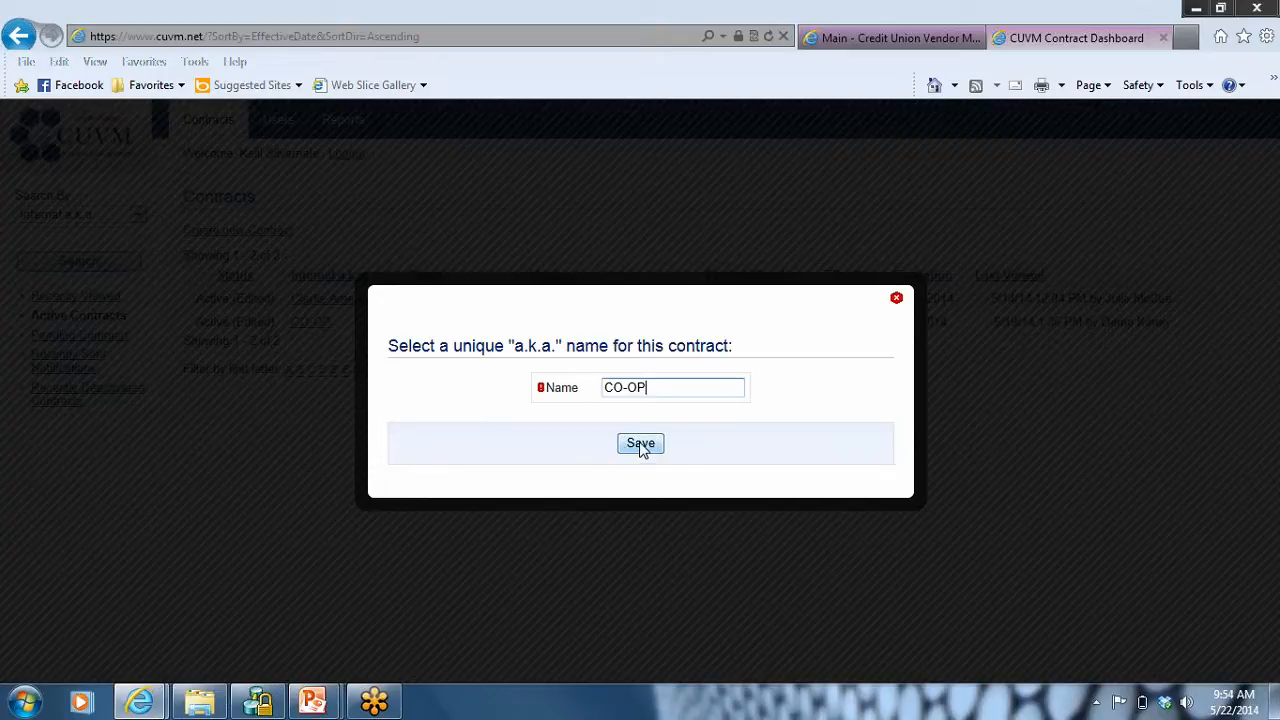
click(641, 446)
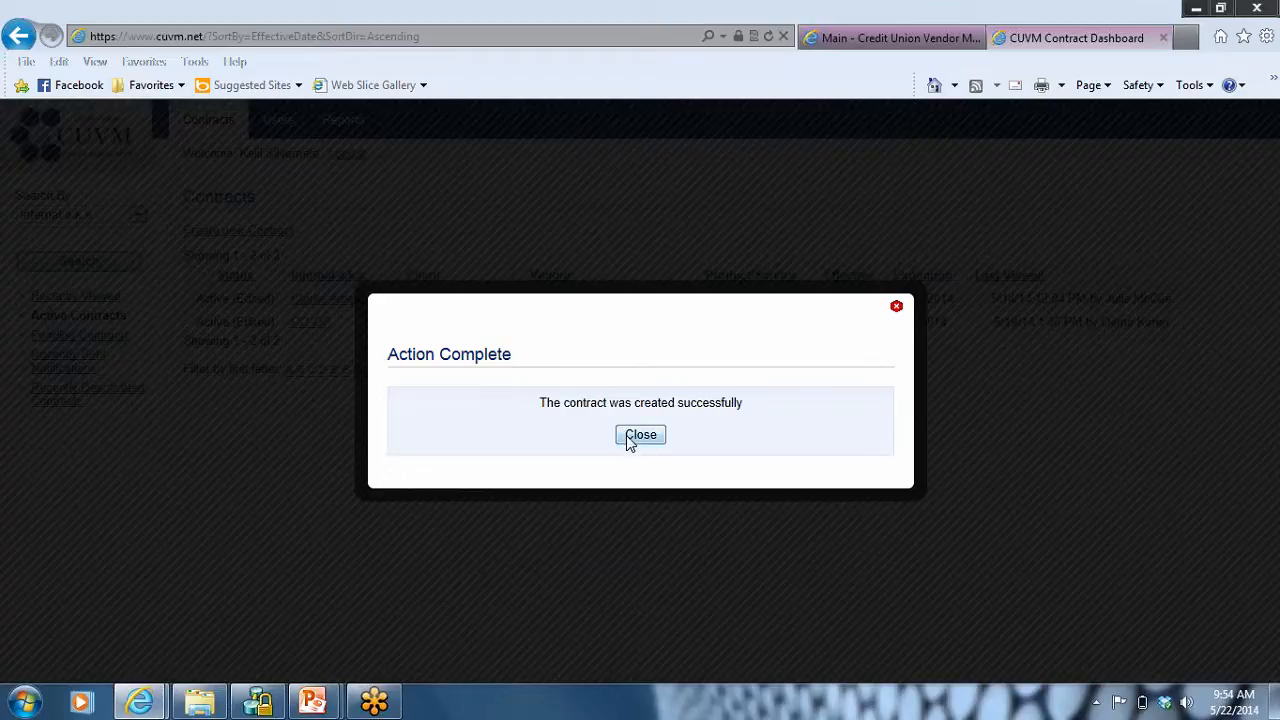
click(628, 438)
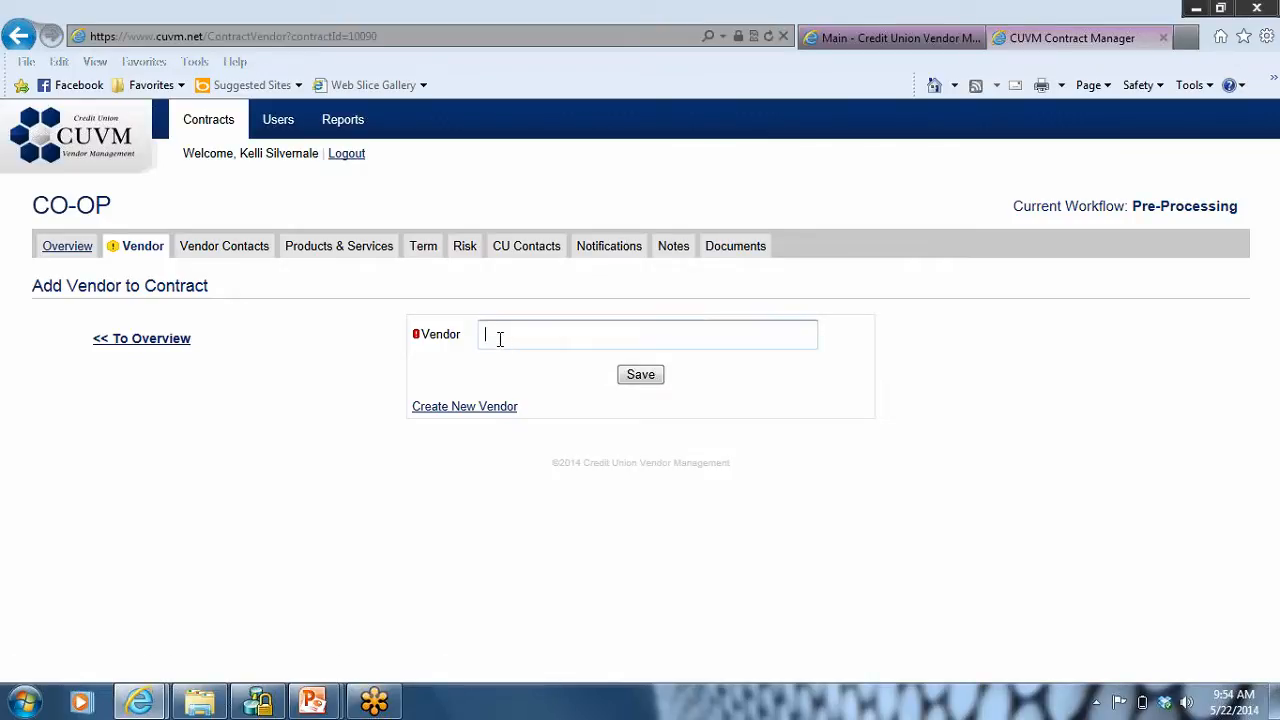
Step: Assign CO-OP Financial Services as the contract's vendor, briefly checking the new-vendor form, and save the vendor
text(CO-OP Financial Services)
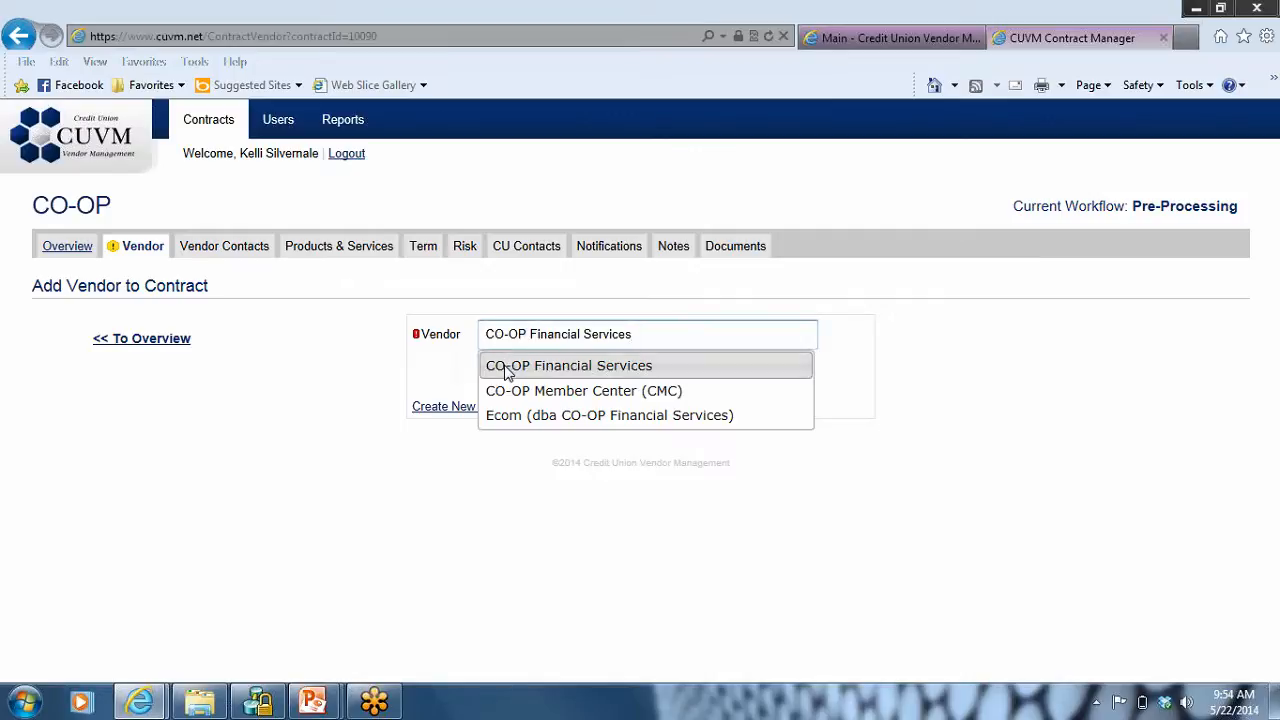
click(508, 368)
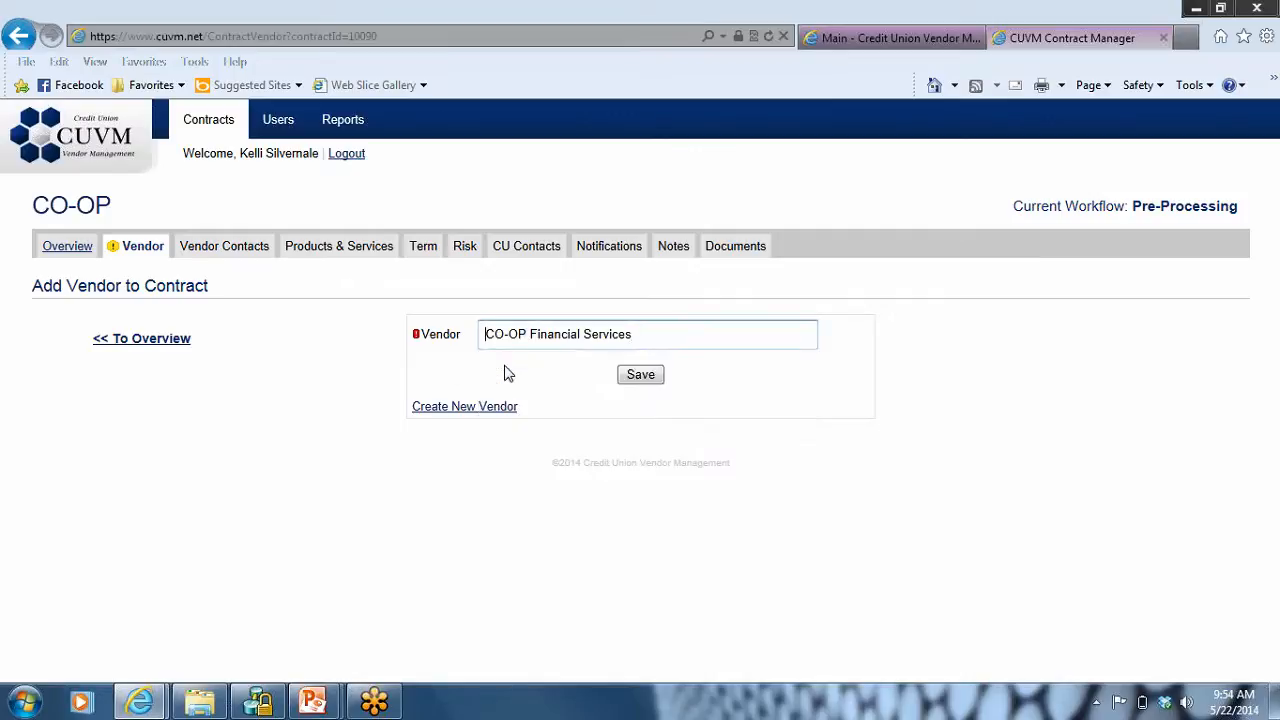
click(421, 409)
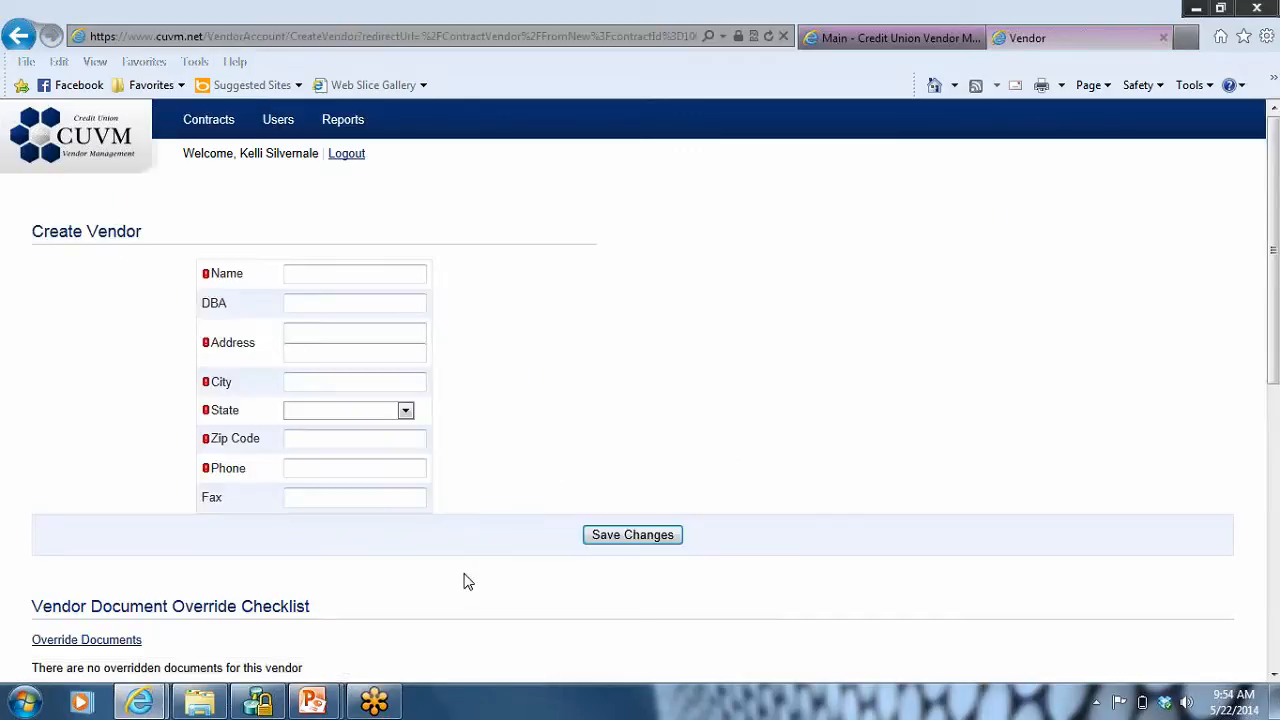
click(17, 38)
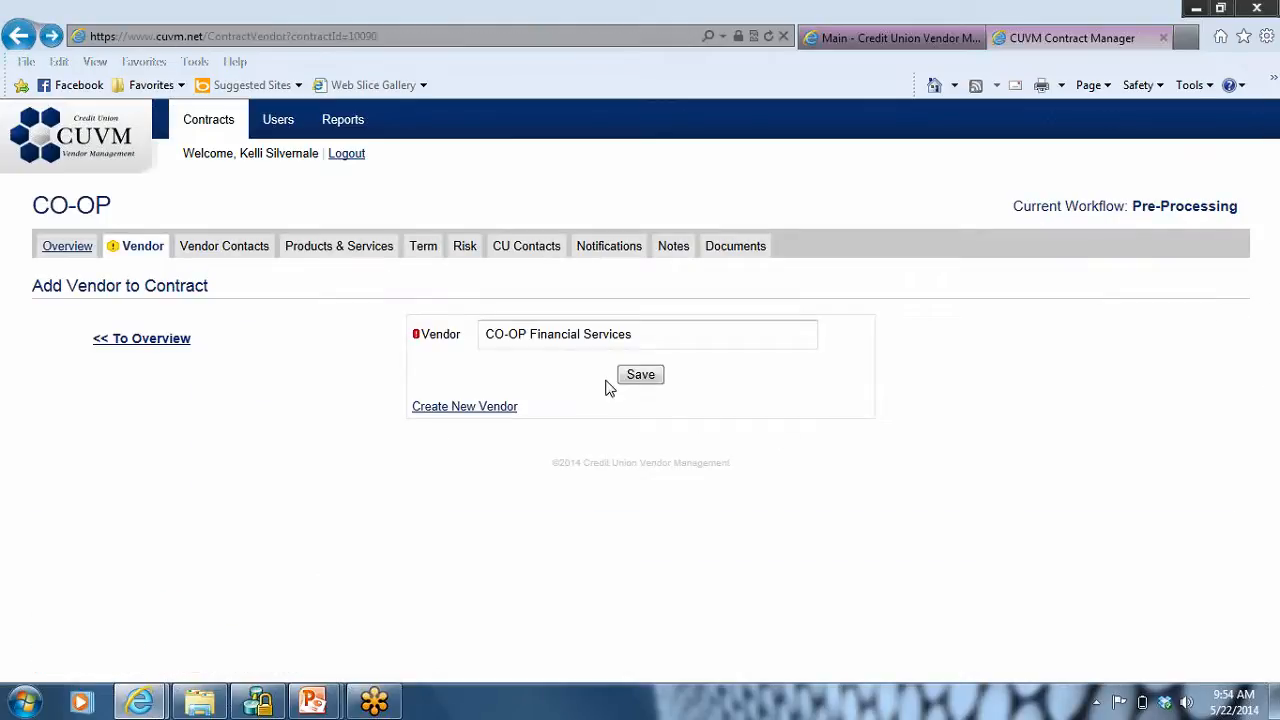
click(640, 376)
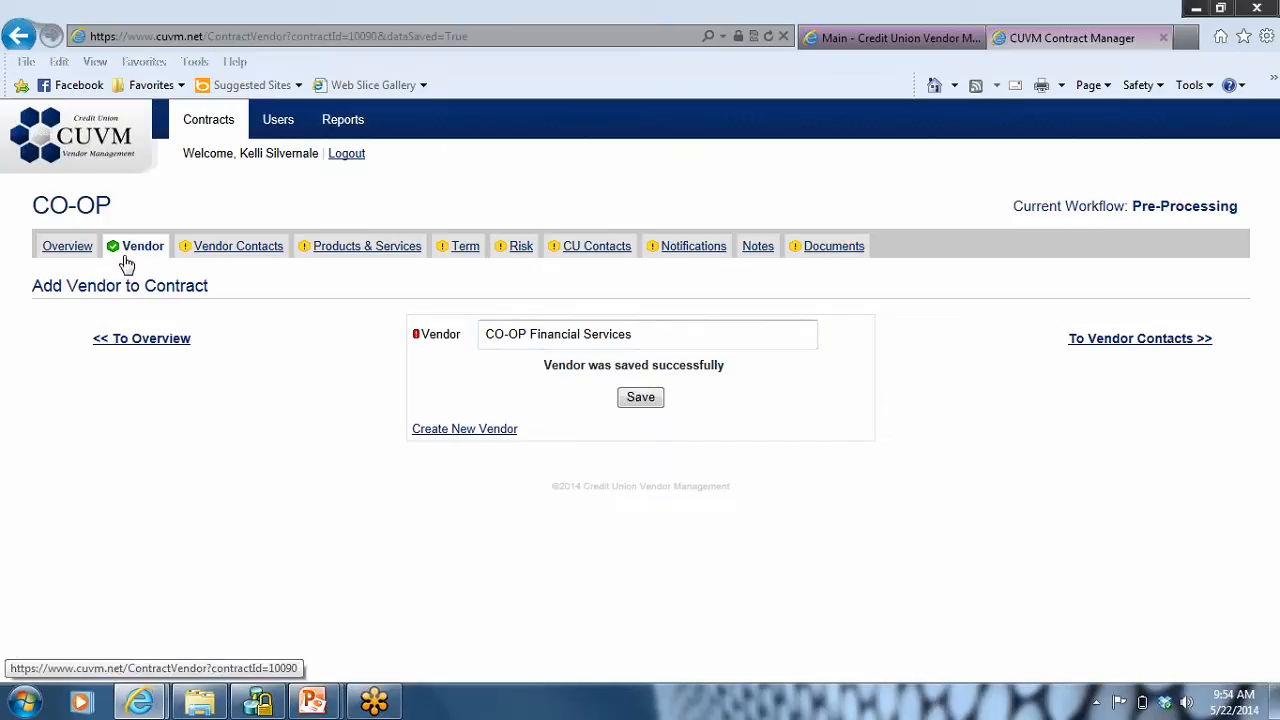
Step: Browse the vendor contacts and include the second listed contact, a Rep, in the CO-OP contract, saving the selection
click(229, 257)
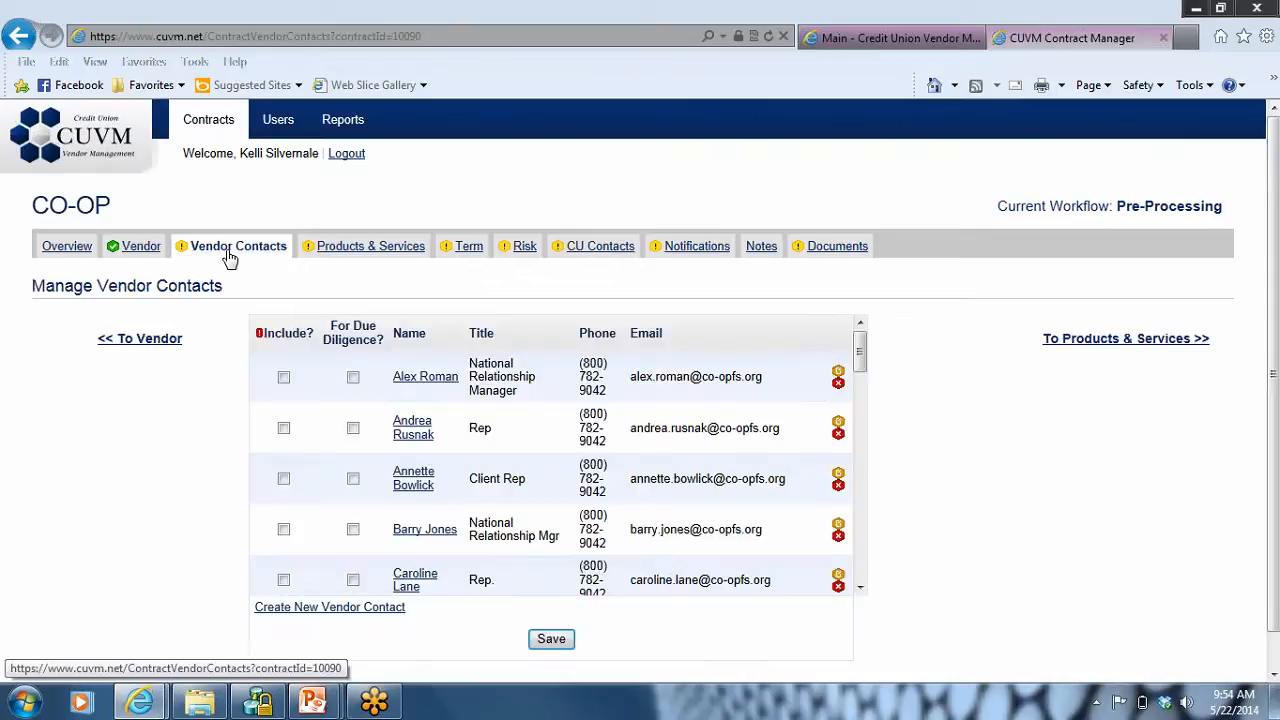
click(860, 588)
click(860, 590)
click(860, 590)
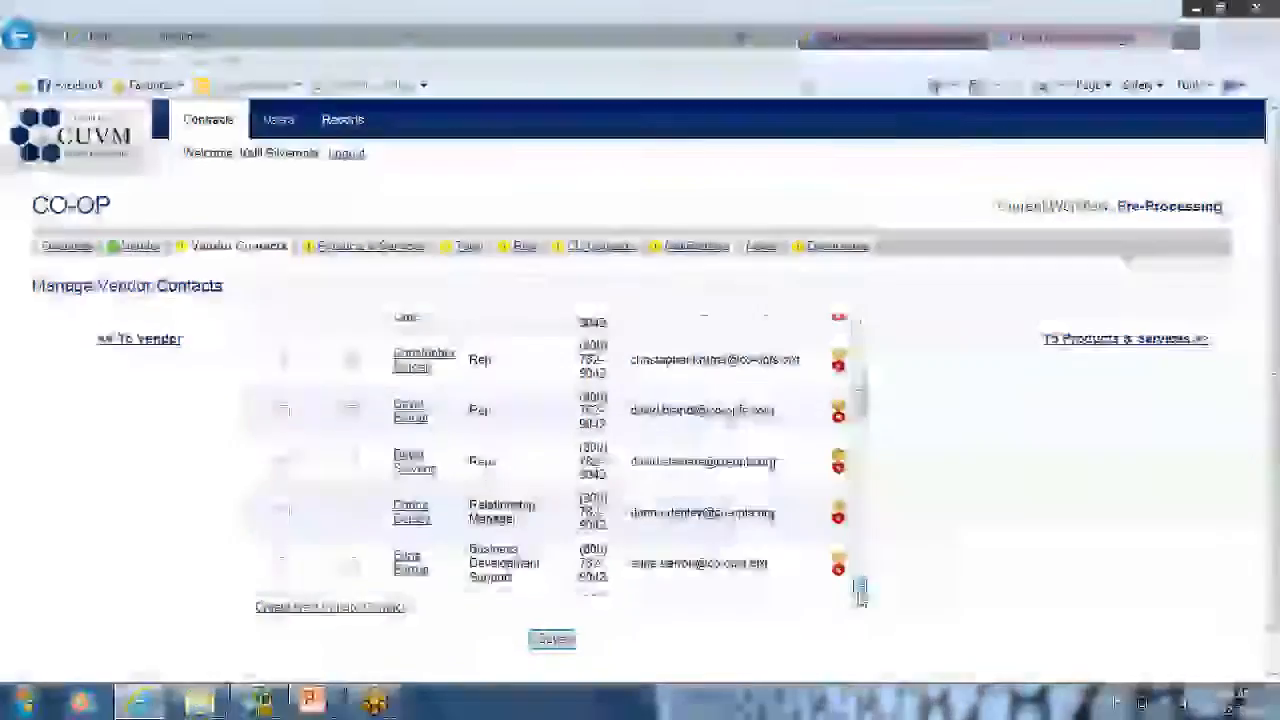
click(860, 590)
click(860, 590)
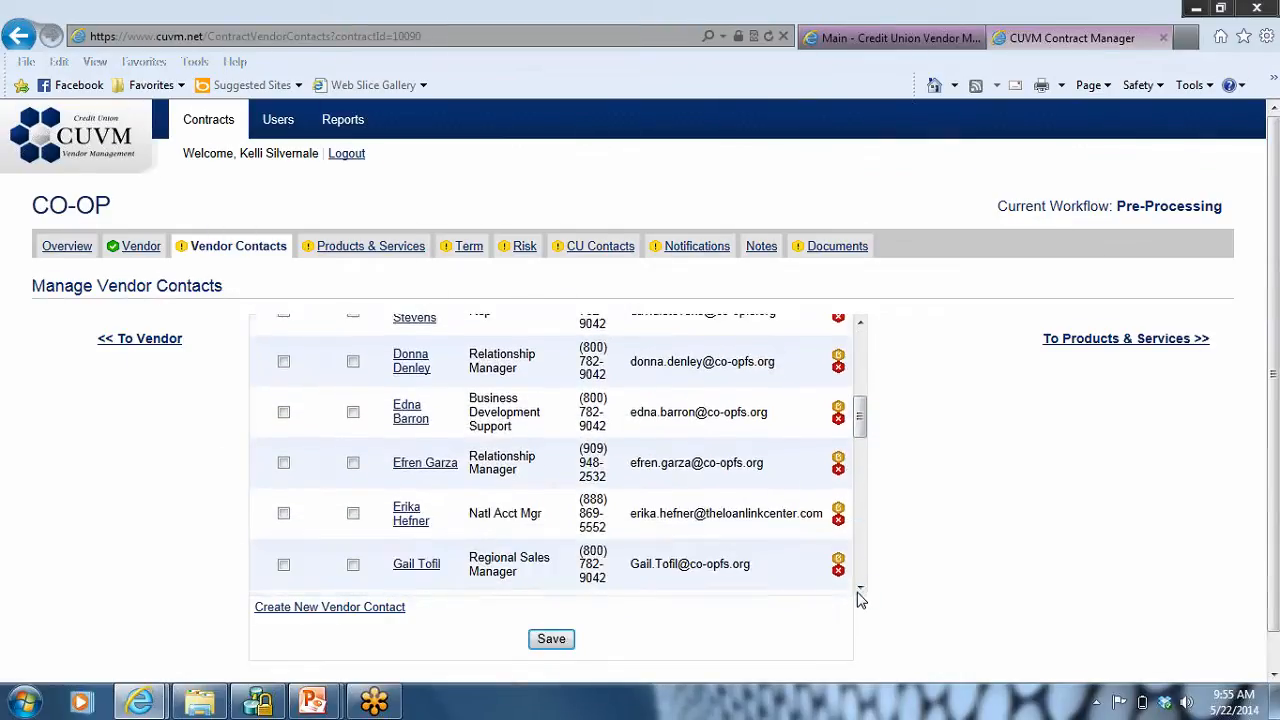
click(860, 340)
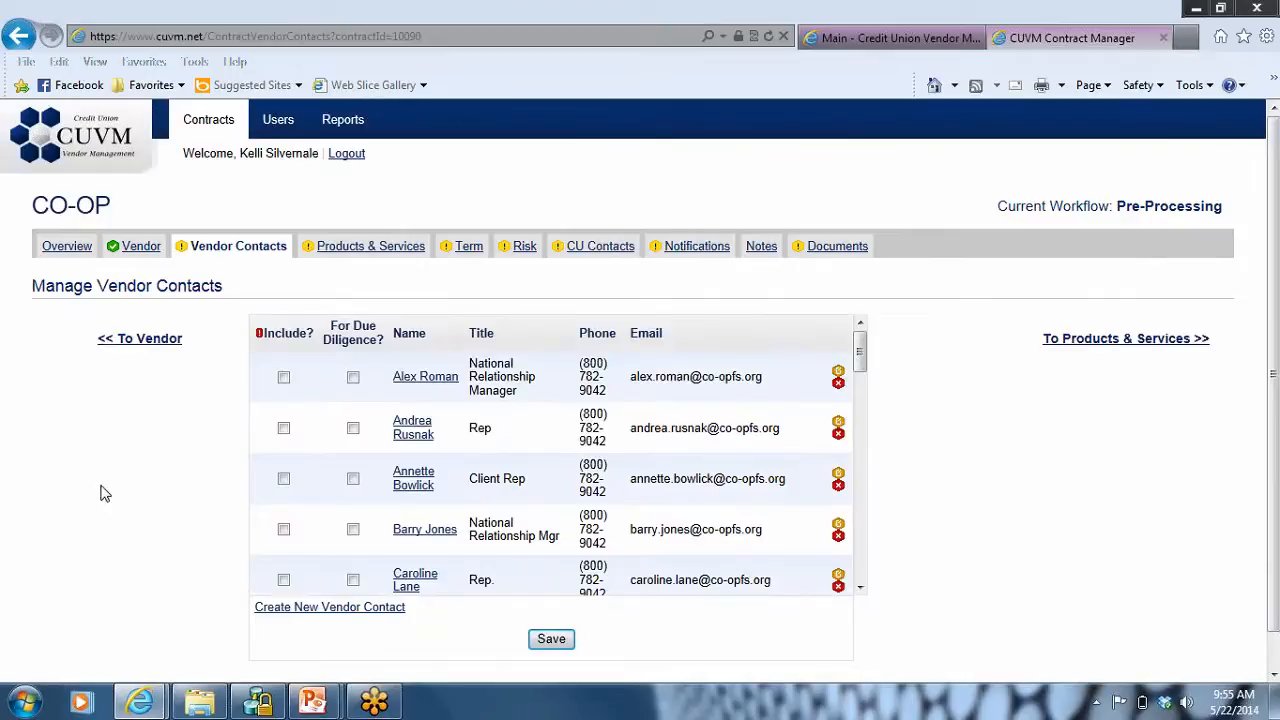
click(284, 429)
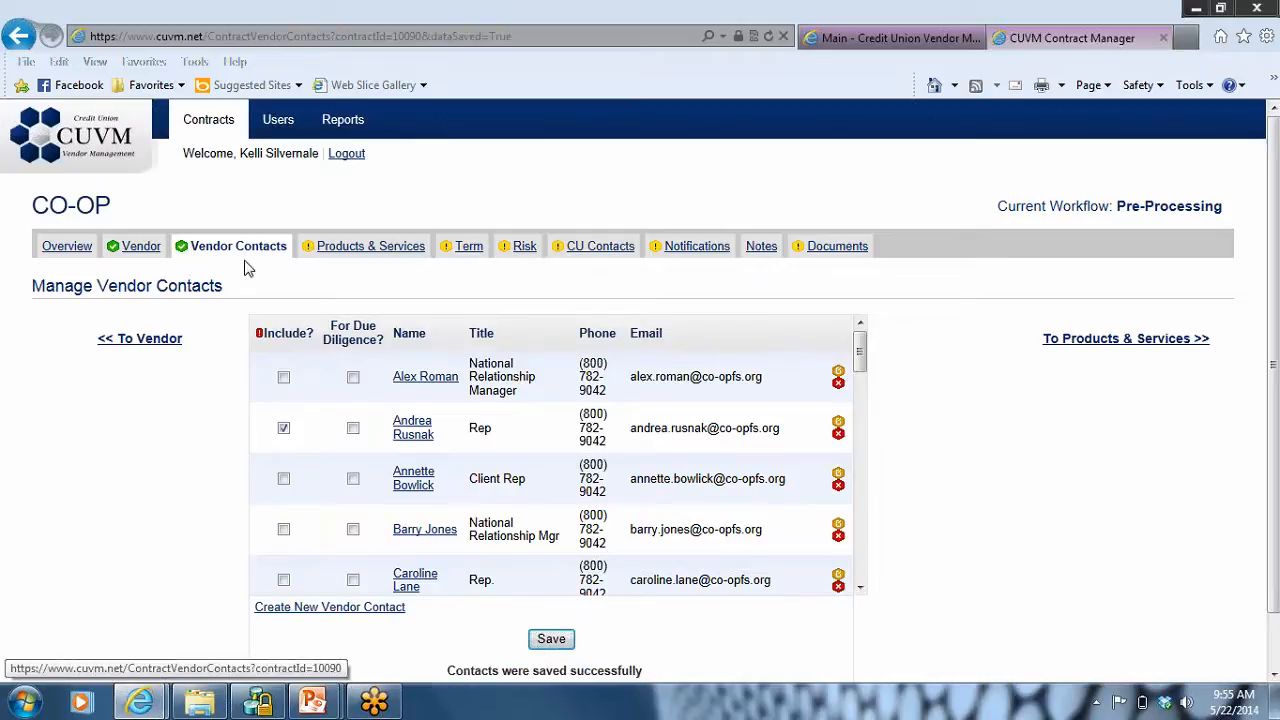
Step: Add Debit Card Processing as the contract's product/service, leaving the third party provider empty
click(375, 251)
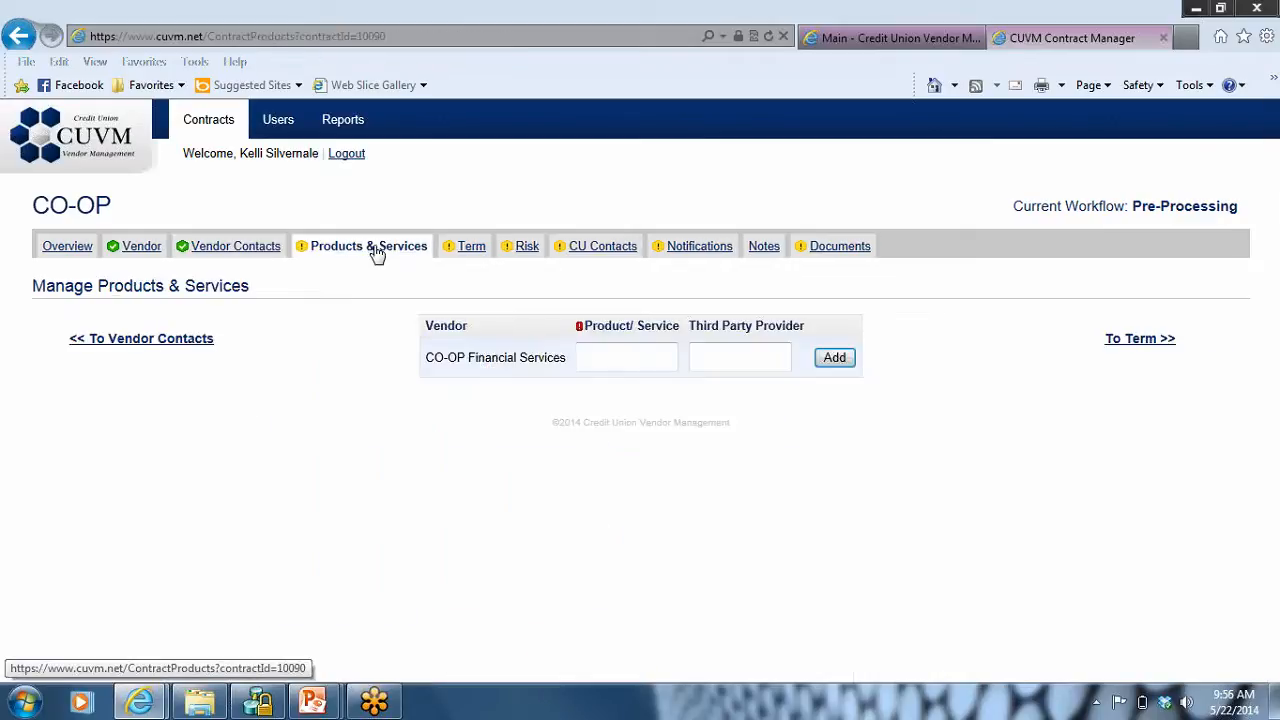
click(608, 356)
text(Debit Cart)
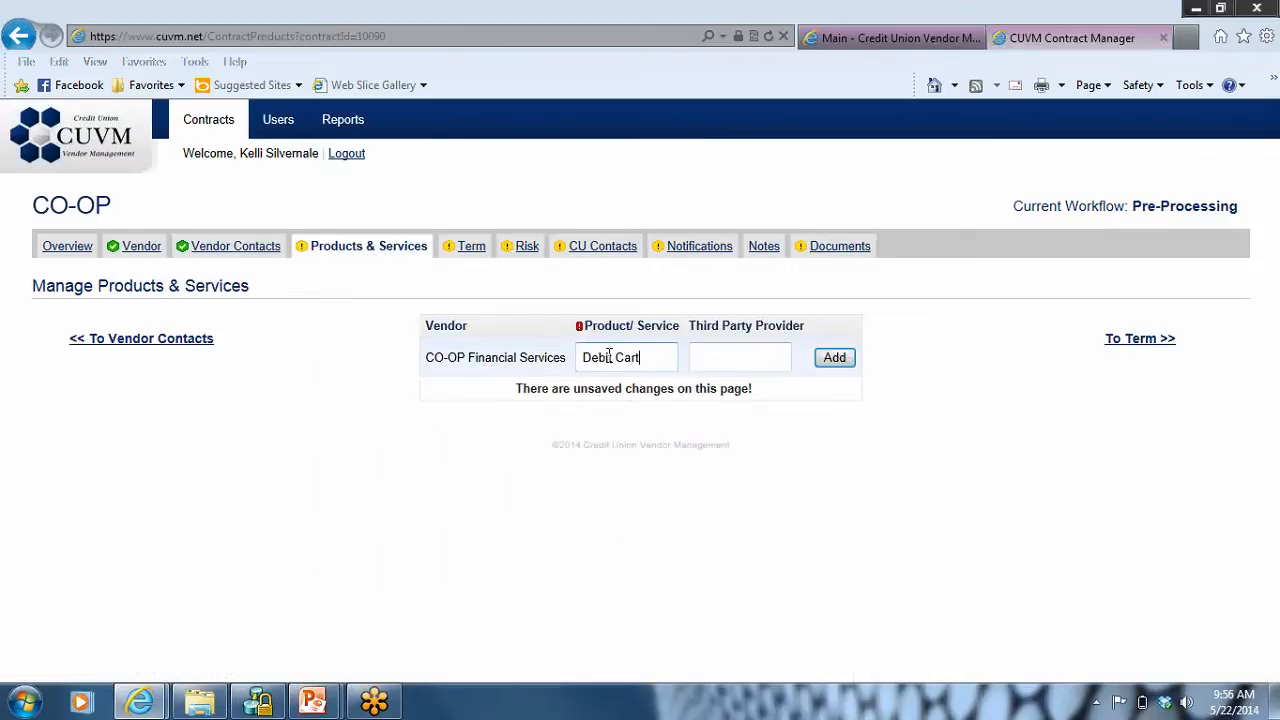
key(BackSpace)
text(d Proce)
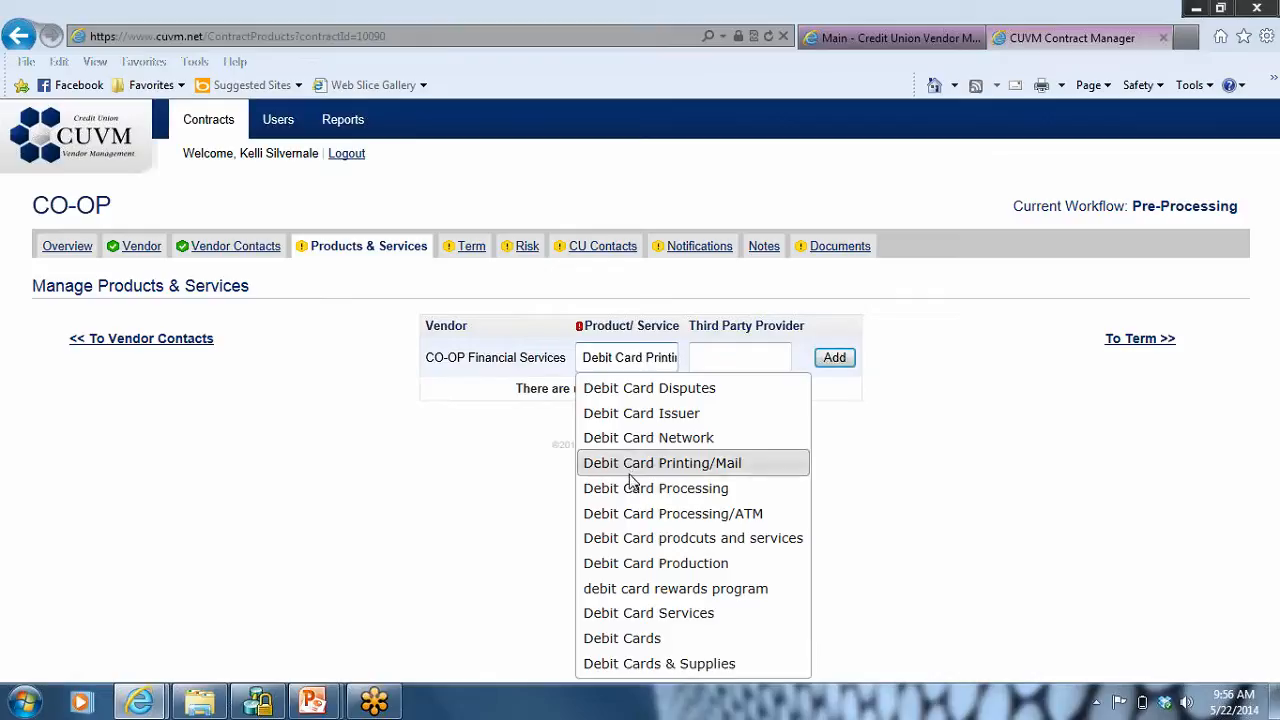
click(631, 490)
click(845, 366)
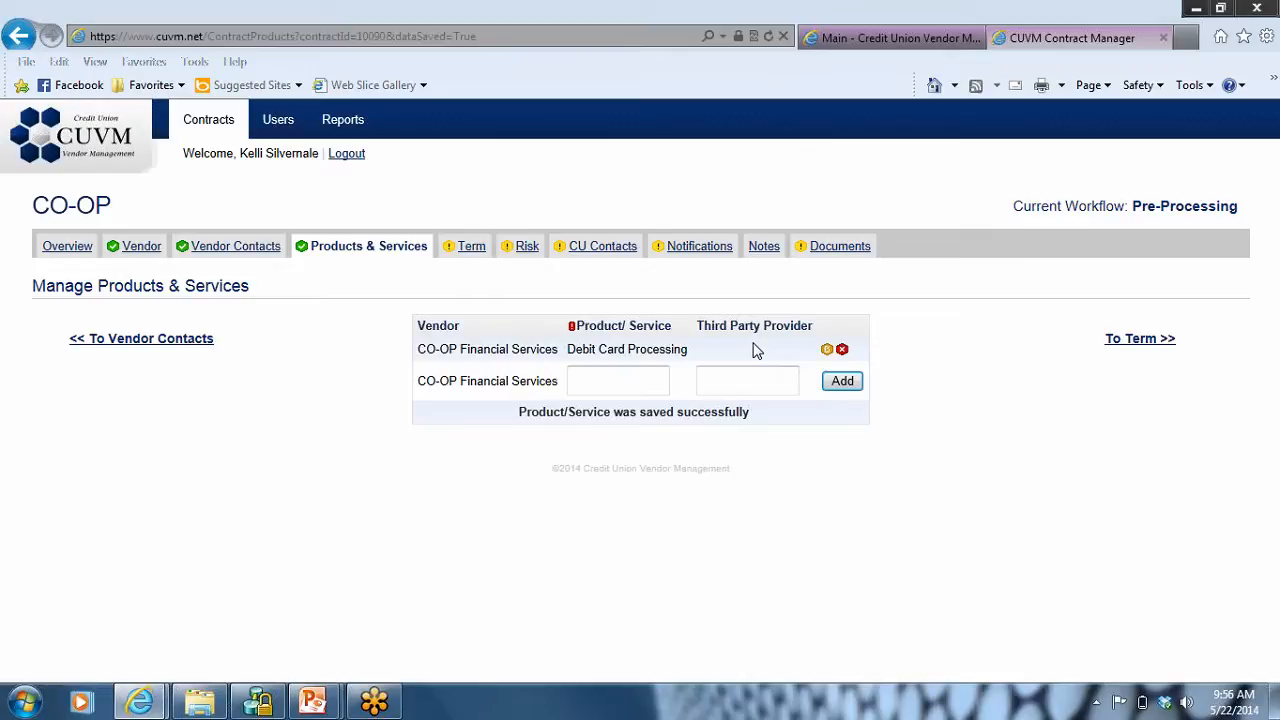
Step: Set the contract's original effective date to 06/12/2013 and its initial term to 36 months
click(475, 250)
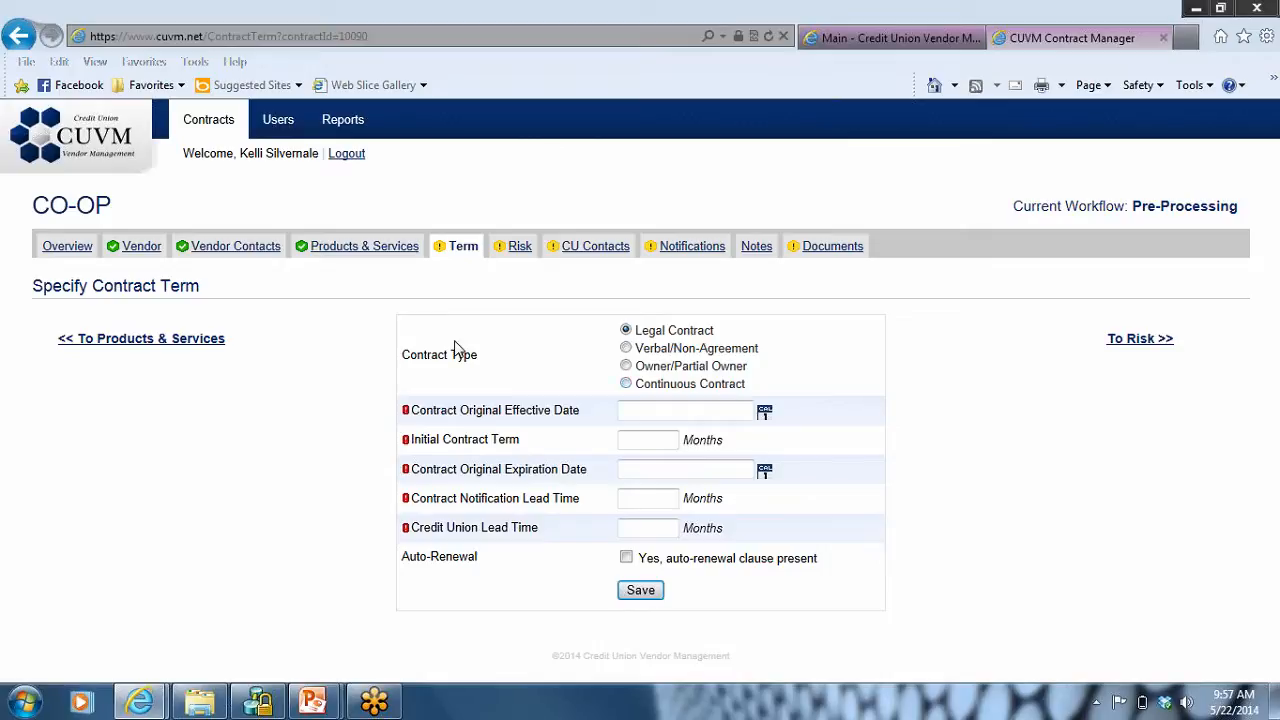
click(641, 407)
text(06/12/2013)
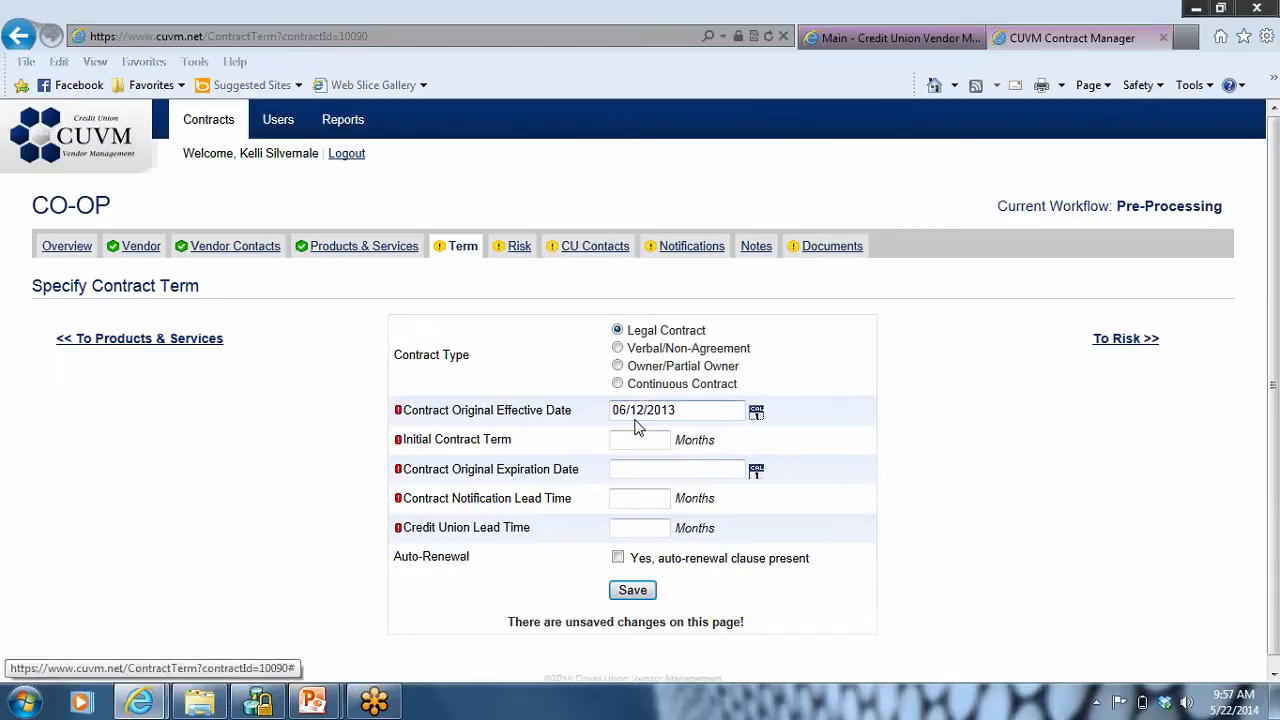
click(624, 446)
text(36)
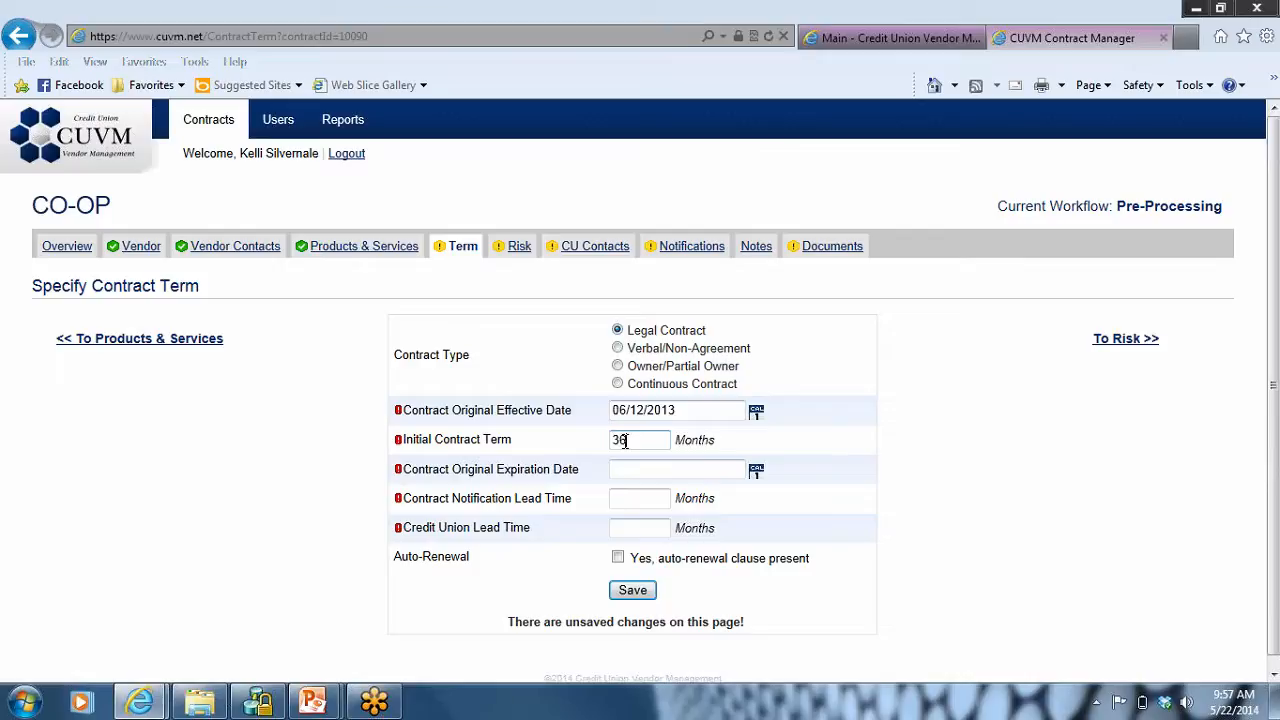
key(Tab)
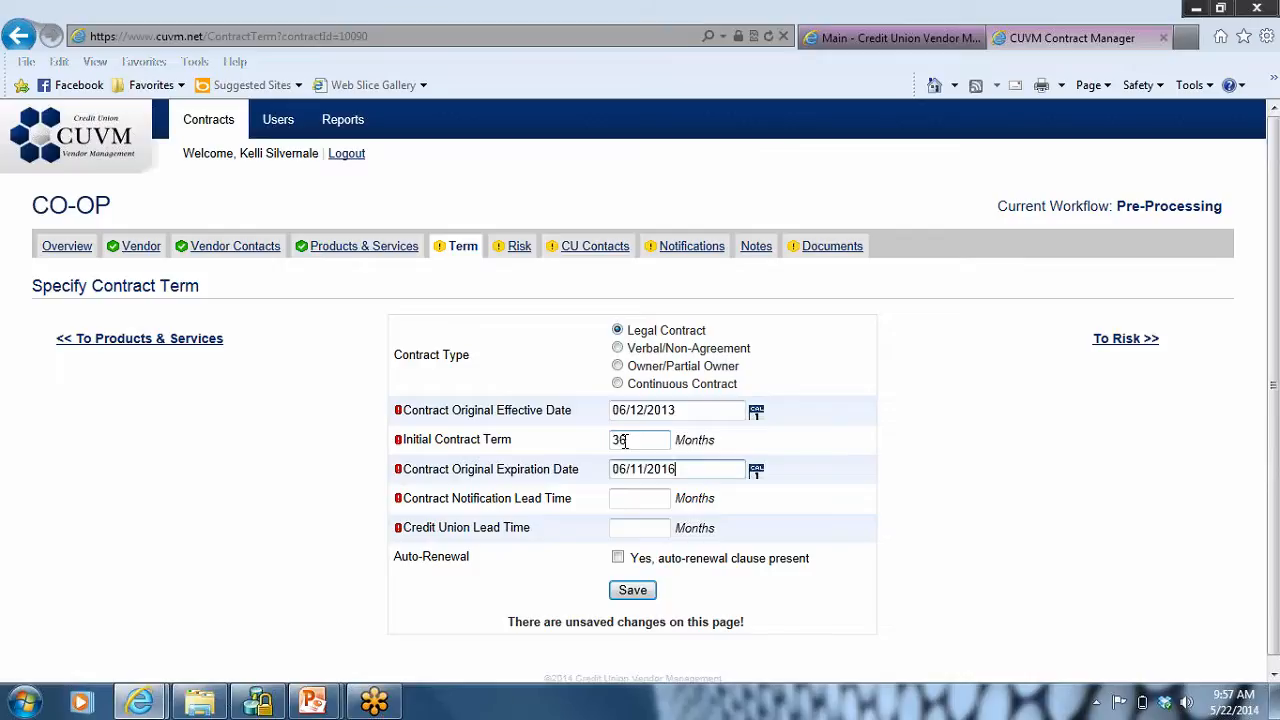
Step: Set the contract notification lead time to 3 months and the credit union lead time to 6 months
click(621, 498)
text(3)
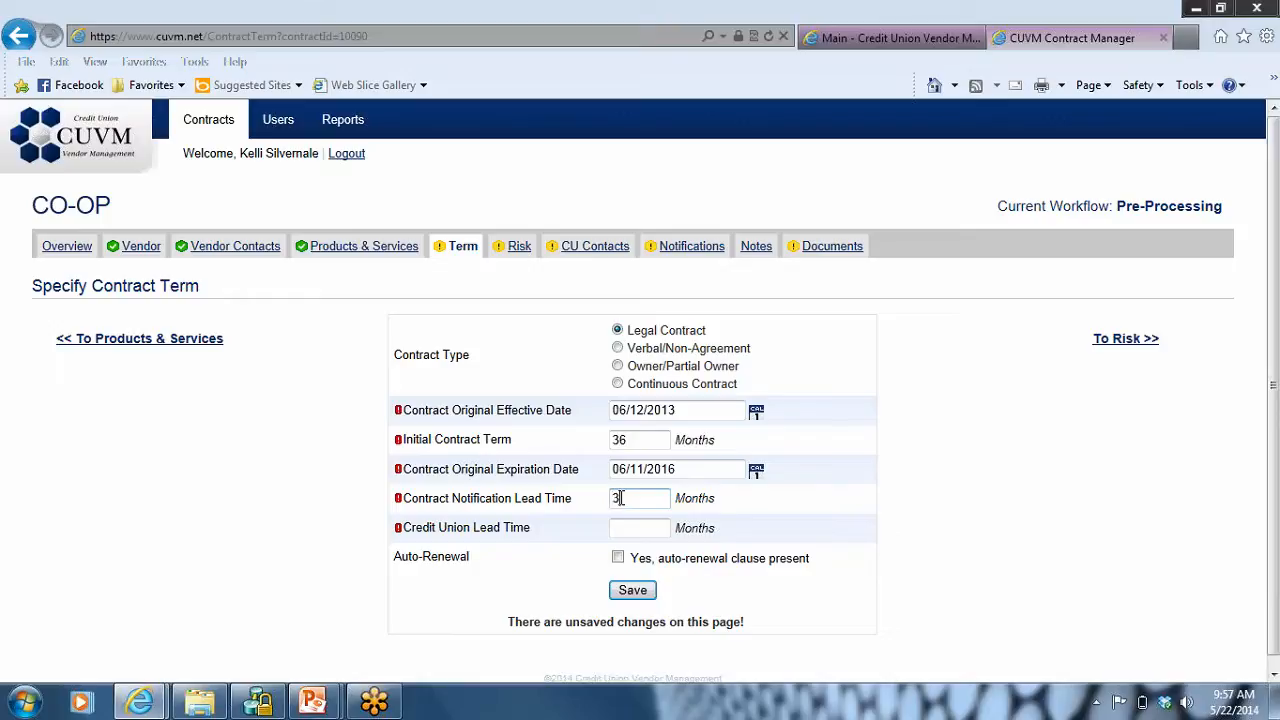
key(Tab)
text(6)
Step: Mark the auto-renewal clause as present with a 12-month renewal term and save the contract term
click(618, 560)
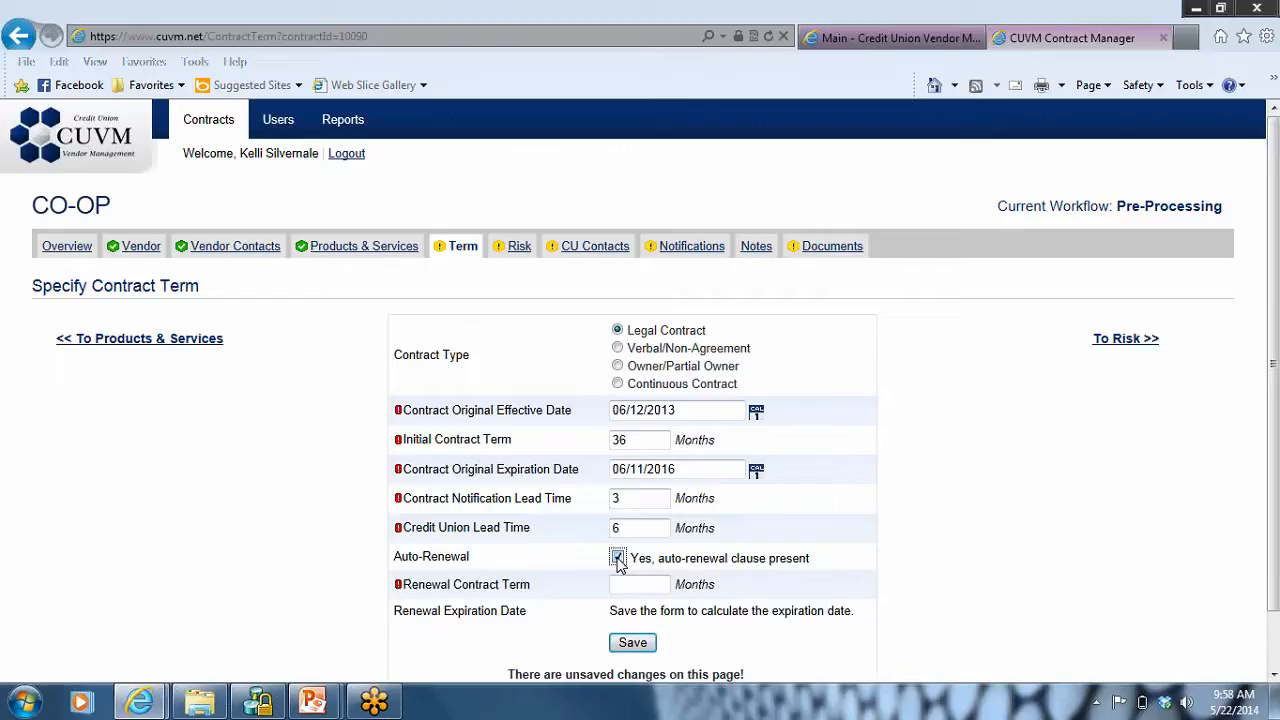
click(625, 587)
text(12)
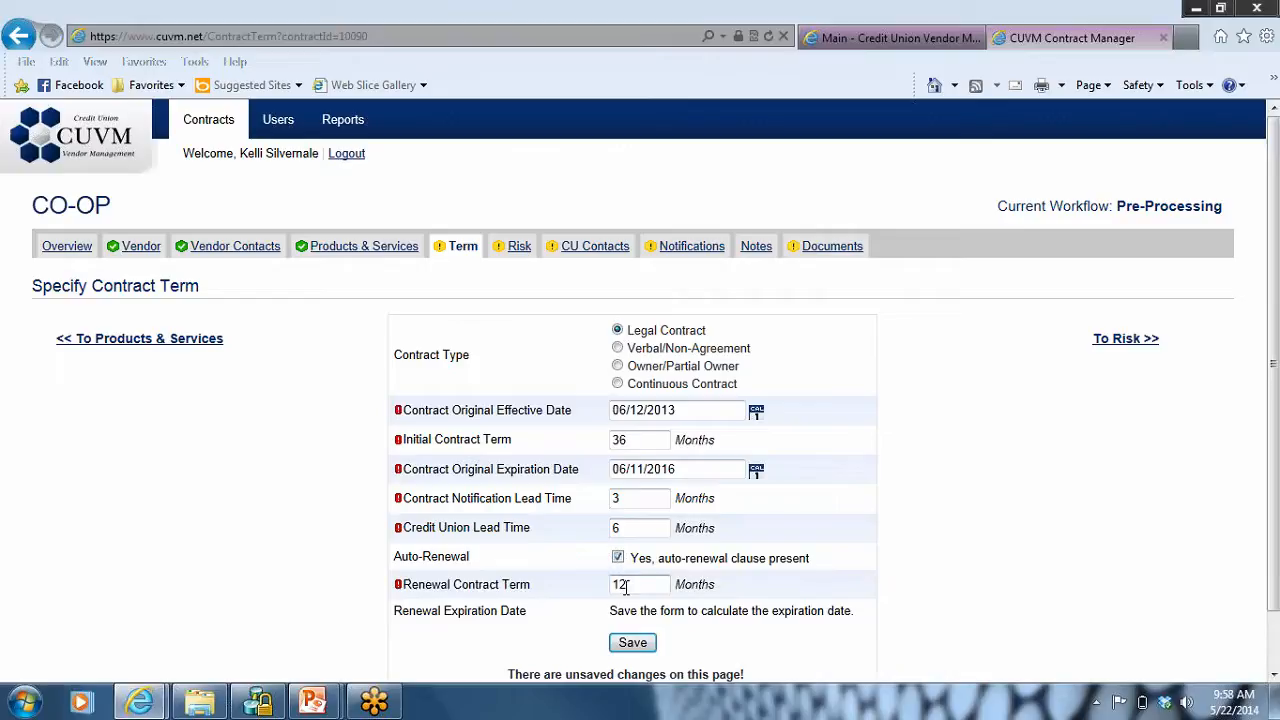
click(632, 643)
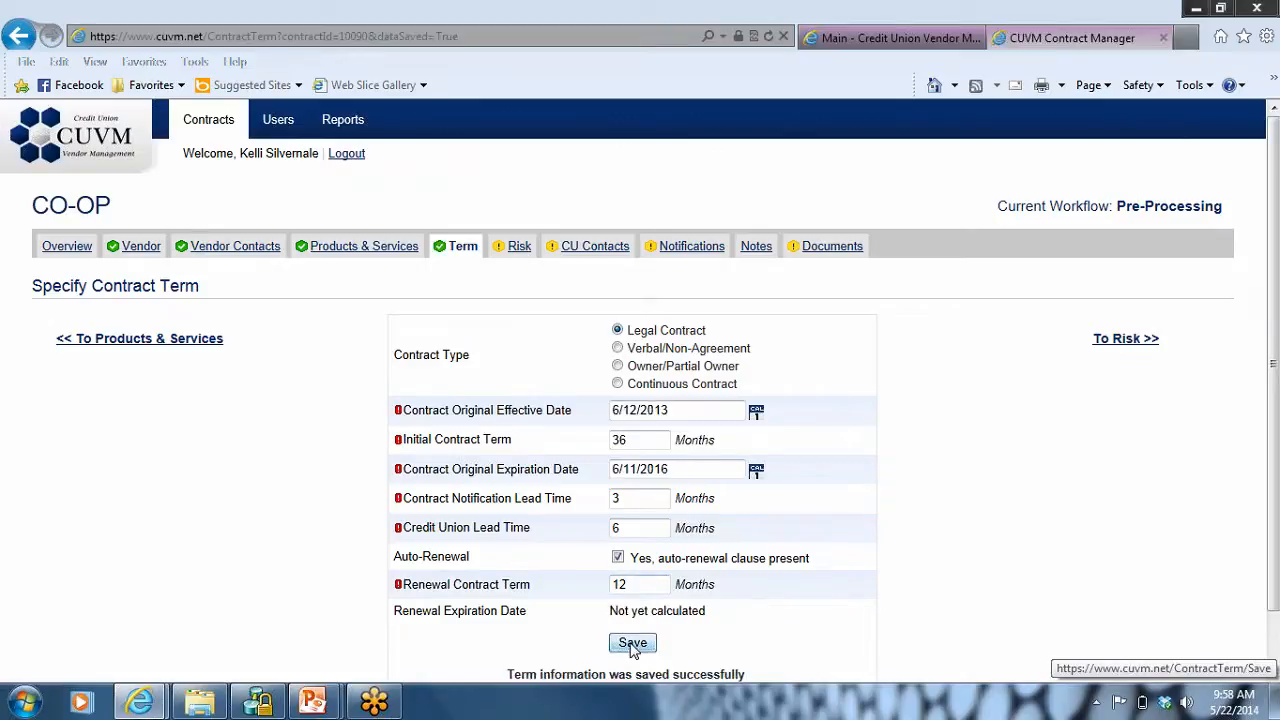
Step: Review the contract's risk score choices and rate how critical the vendor is to the CU's everyday operations as 3
click(512, 258)
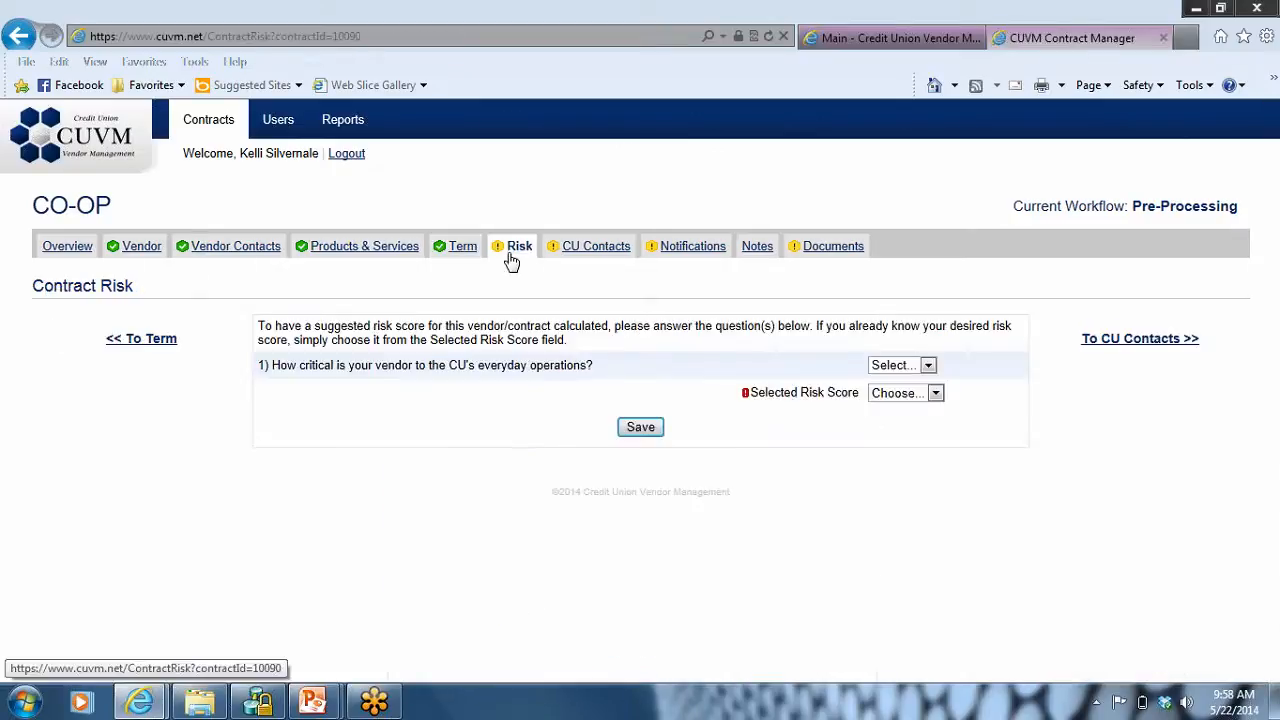
click(936, 395)
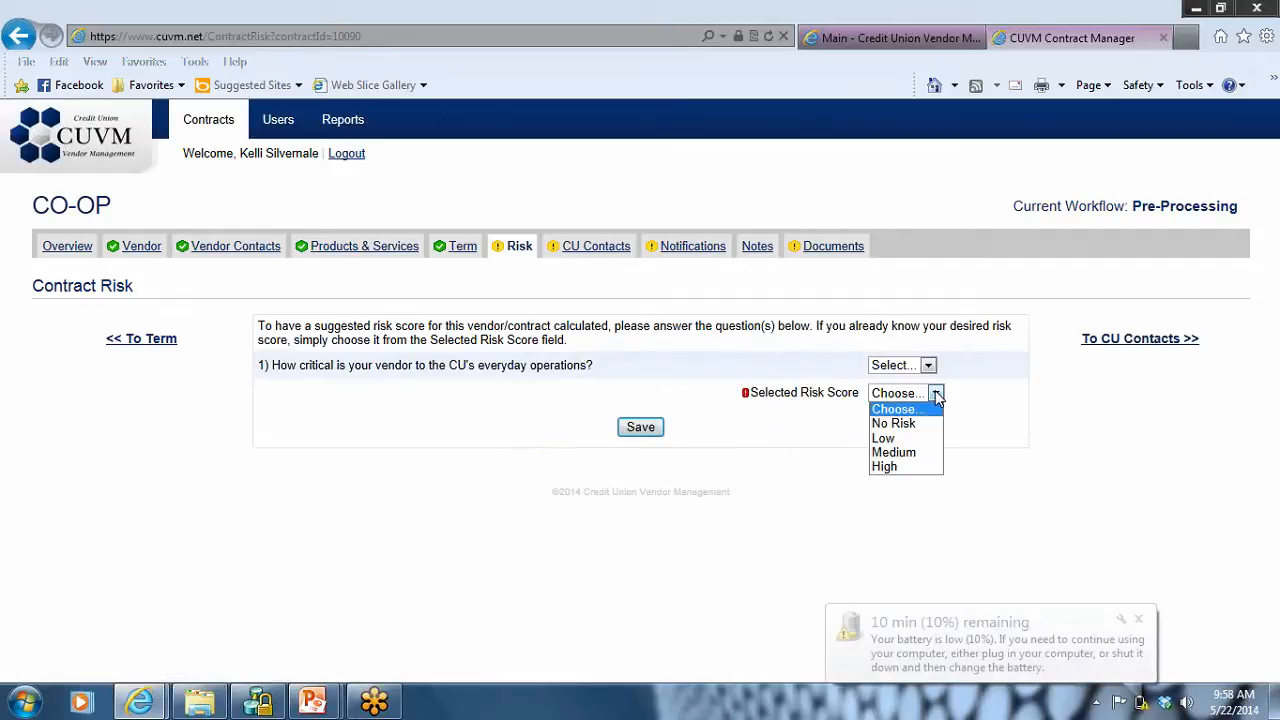
click(1138, 620)
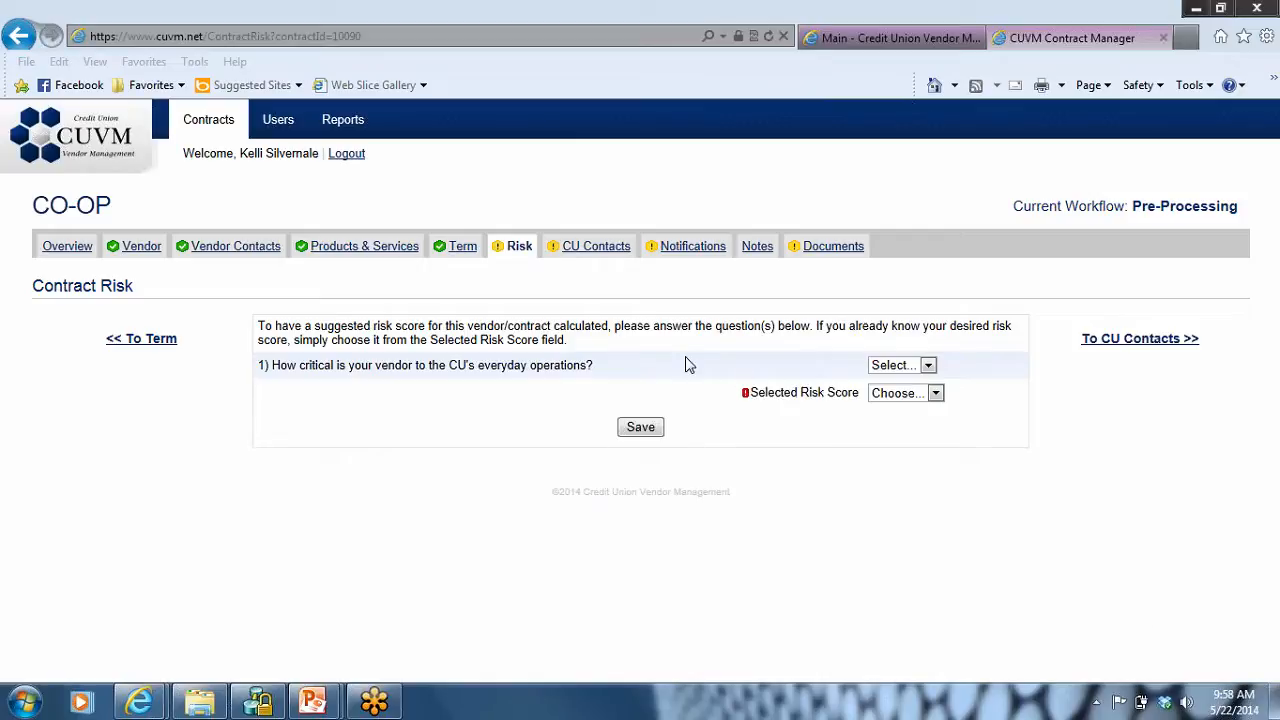
click(935, 393)
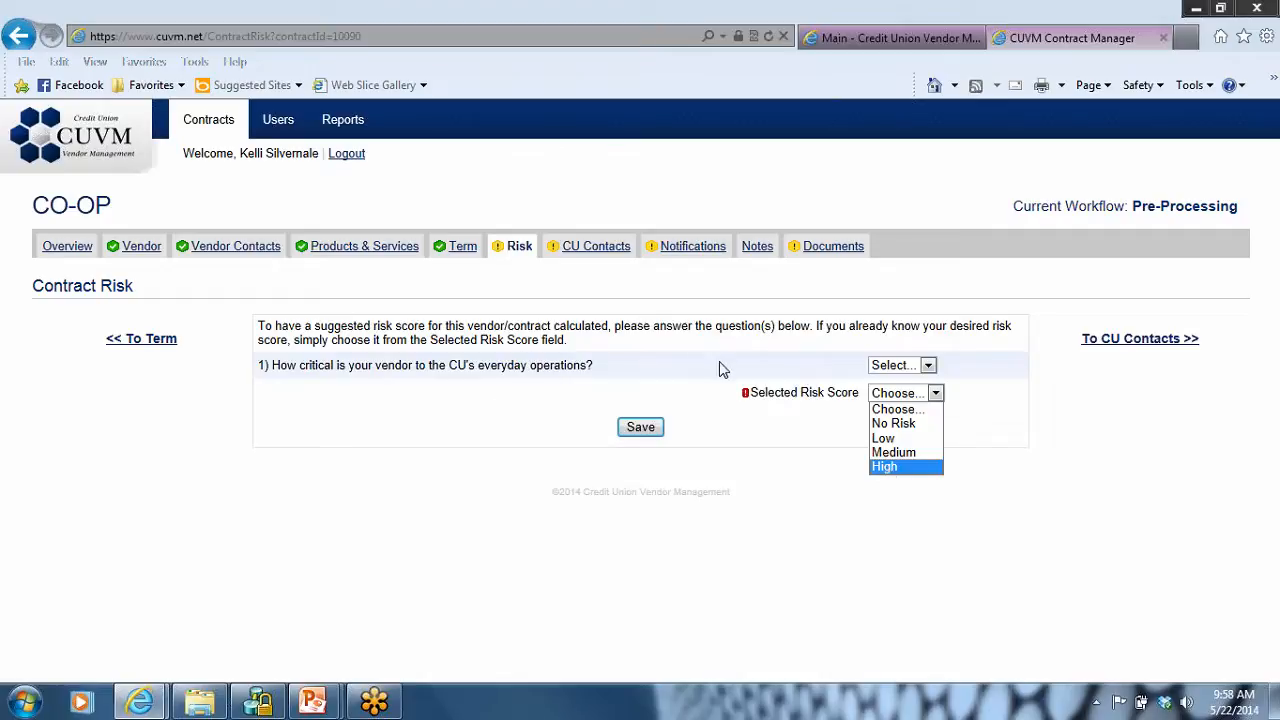
click(929, 366)
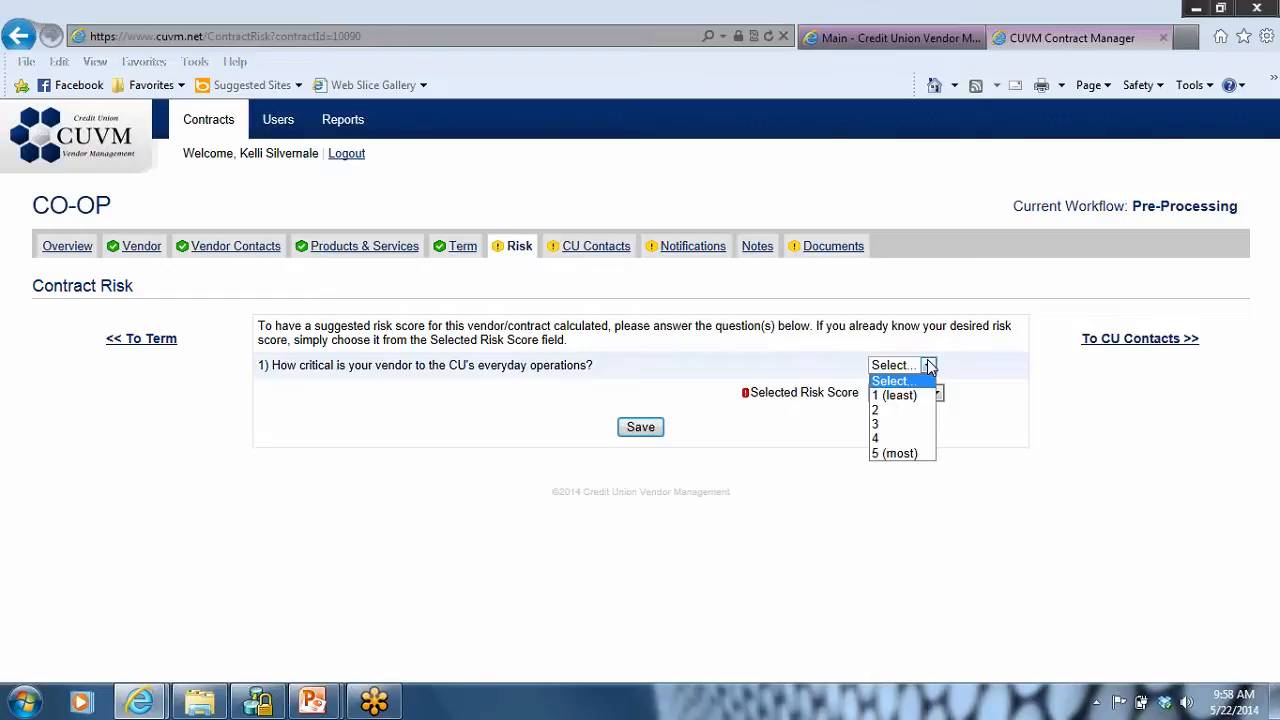
click(876, 425)
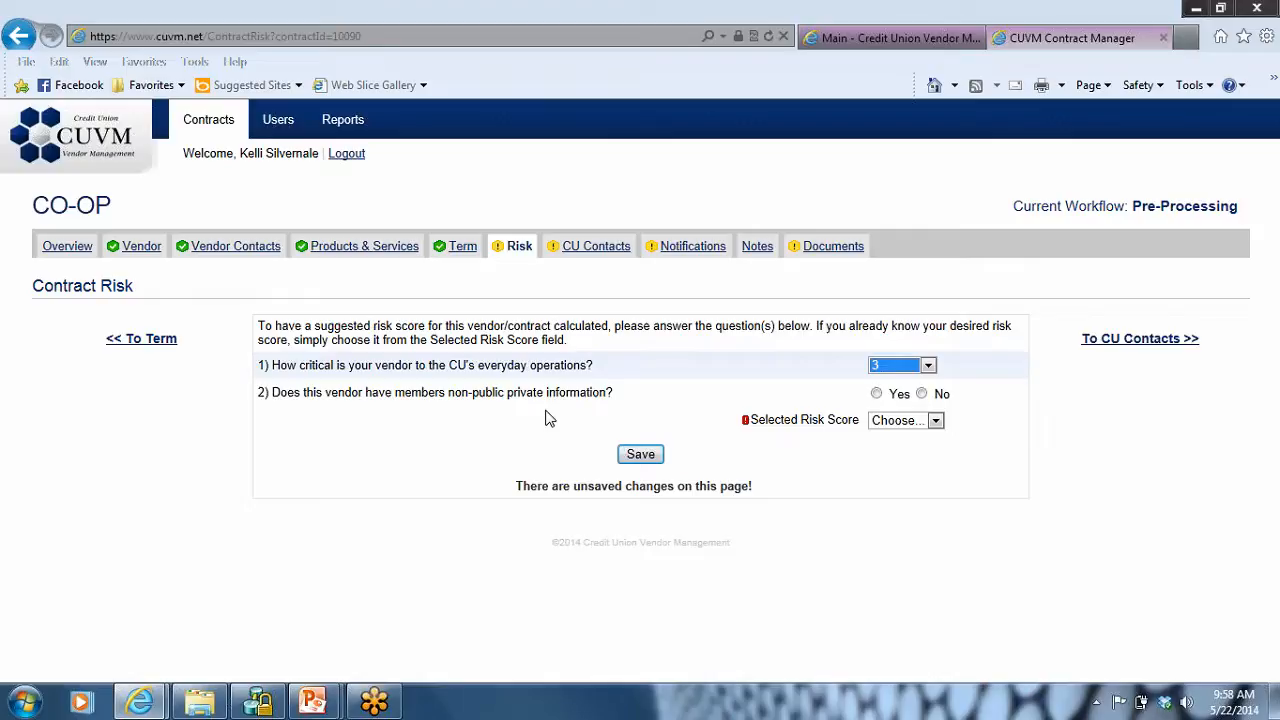
Step: Answer No for non-public private member information and Yes for public member information, select a High risk score, and save the contract risk
click(876, 394)
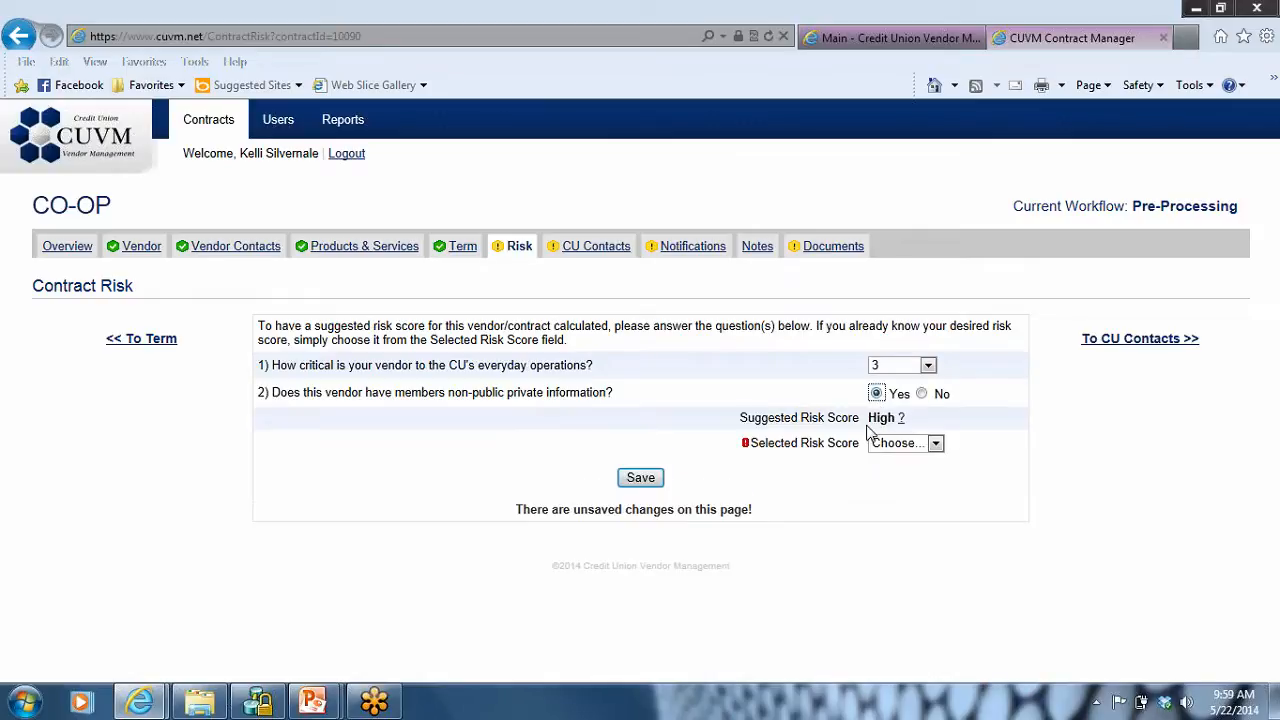
click(921, 394)
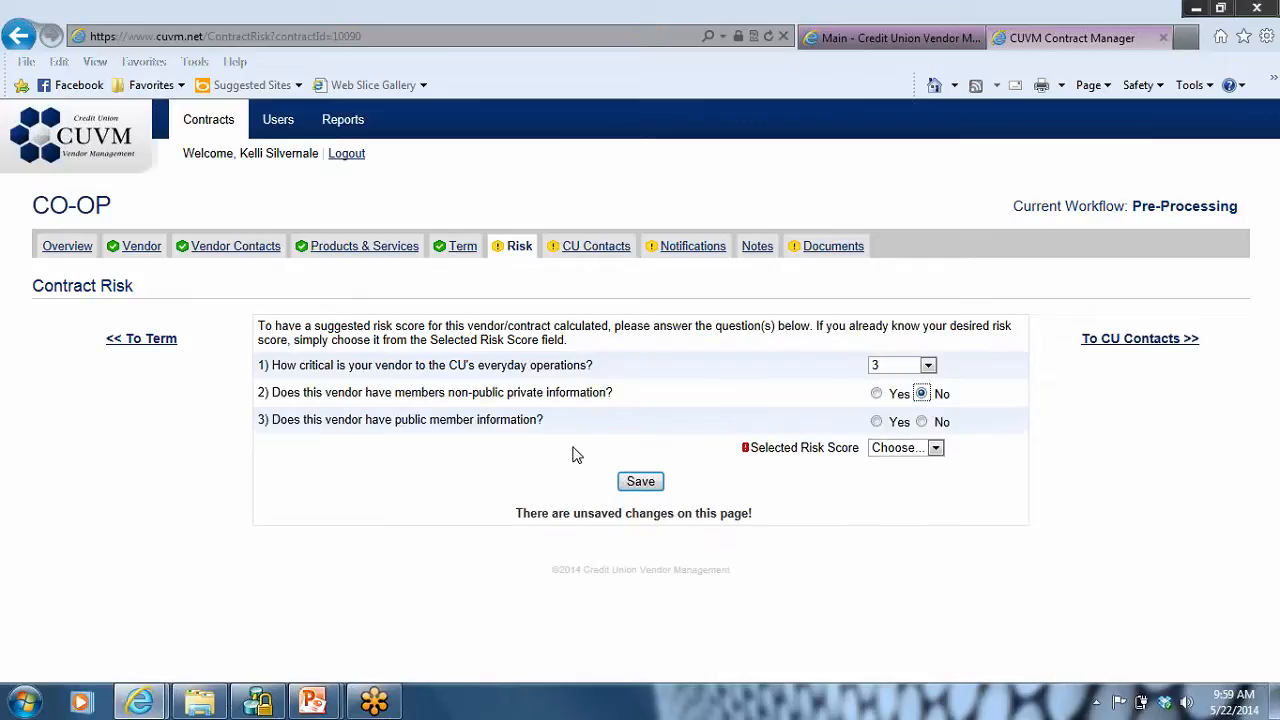
click(876, 422)
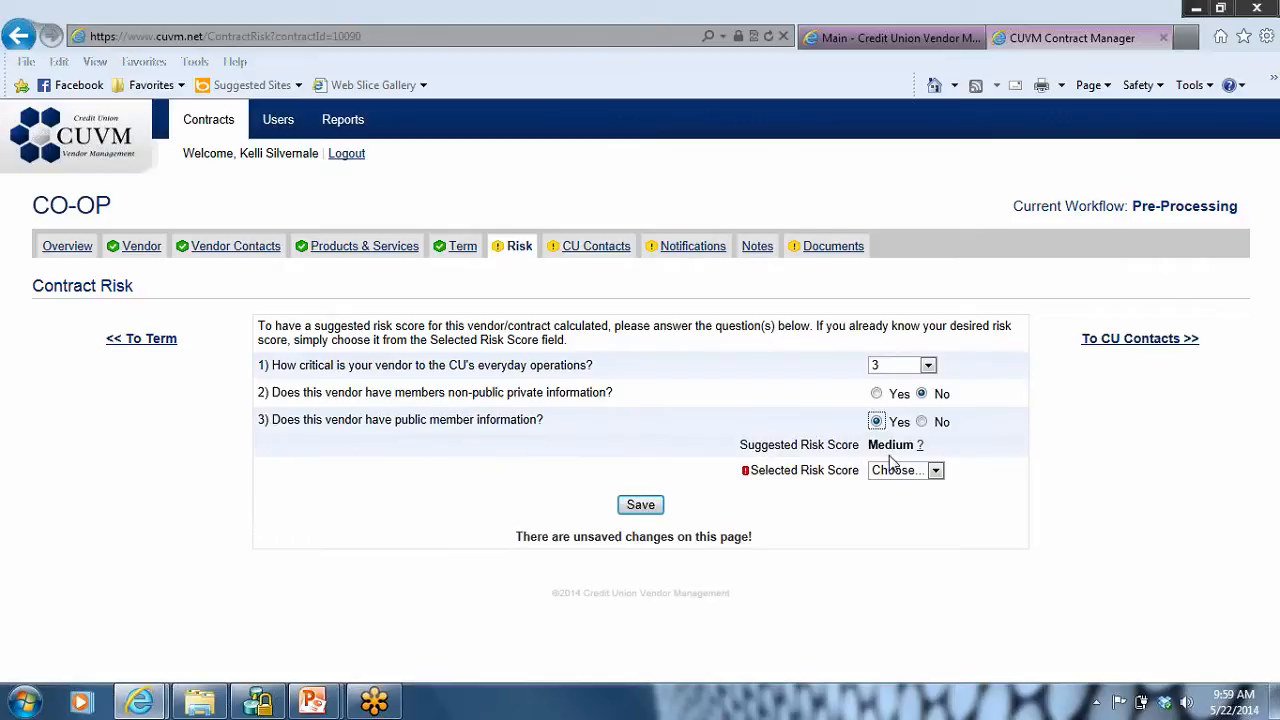
click(933, 476)
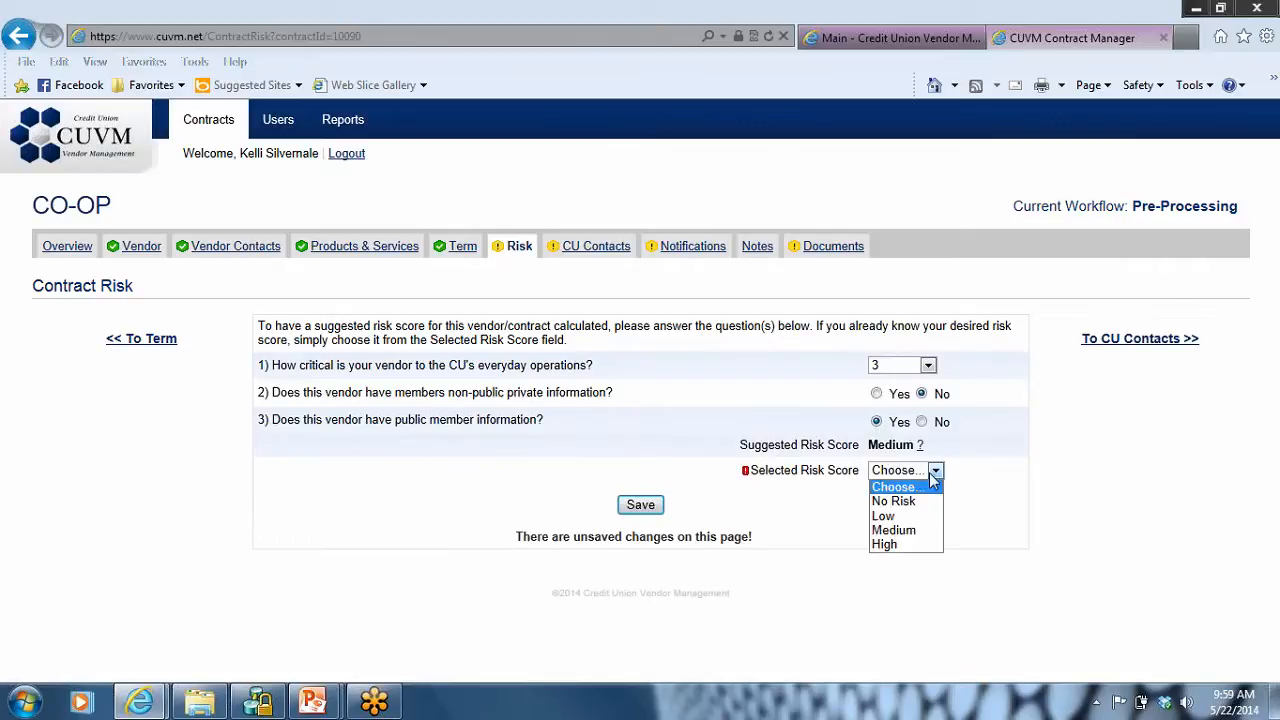
click(876, 545)
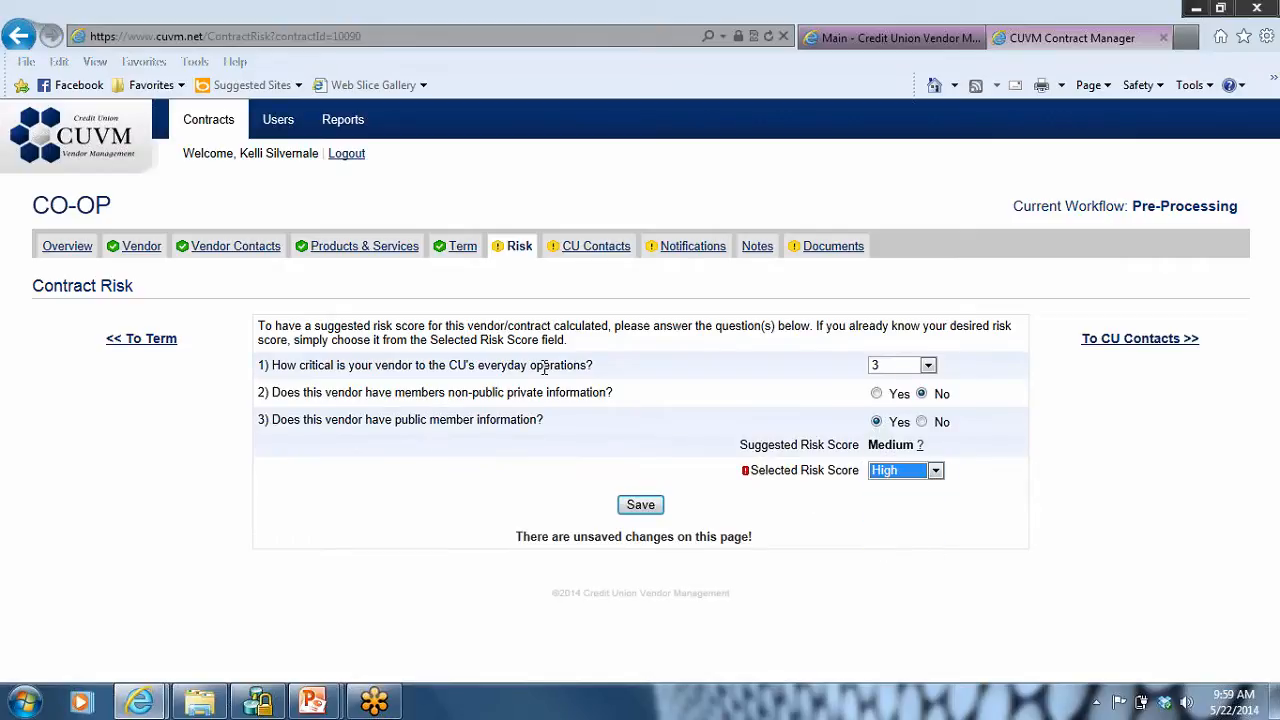
click(638, 507)
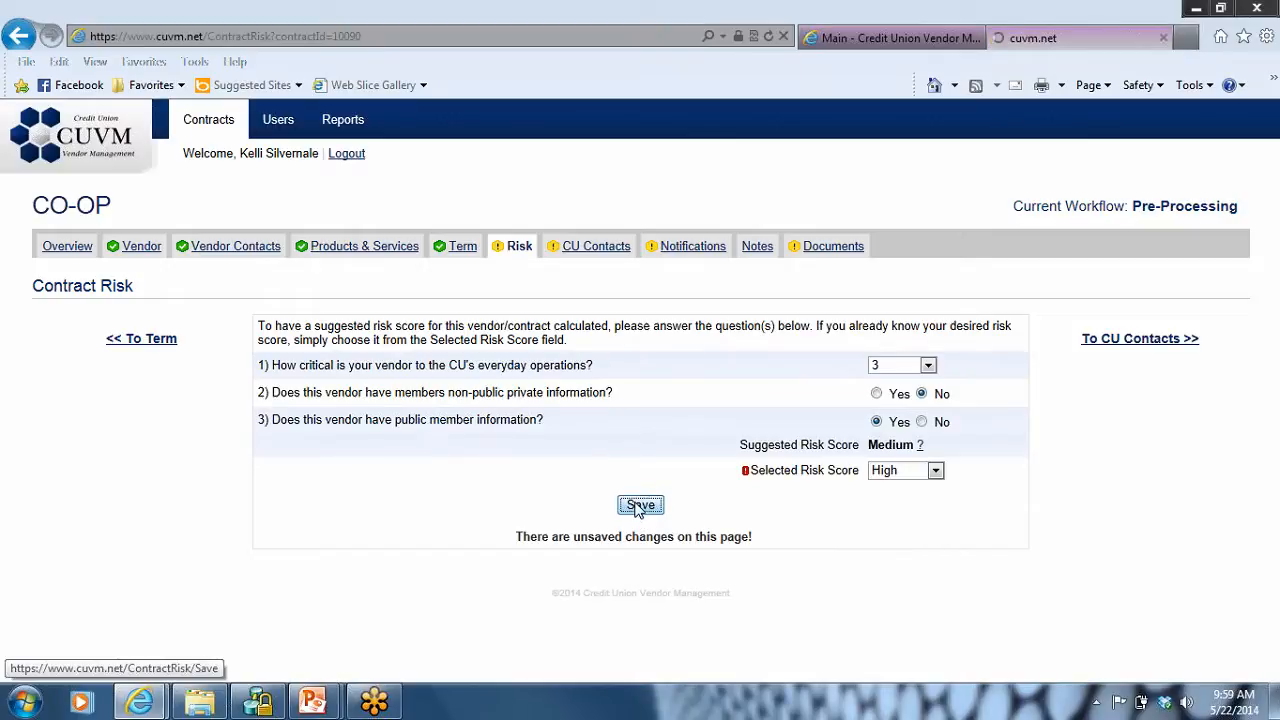
Step: Include the Vice President of Compliance and Client Due Diligence/Testing contacts as CU contacts, with the Vice President of Compliance as client lead, and save
click(595, 246)
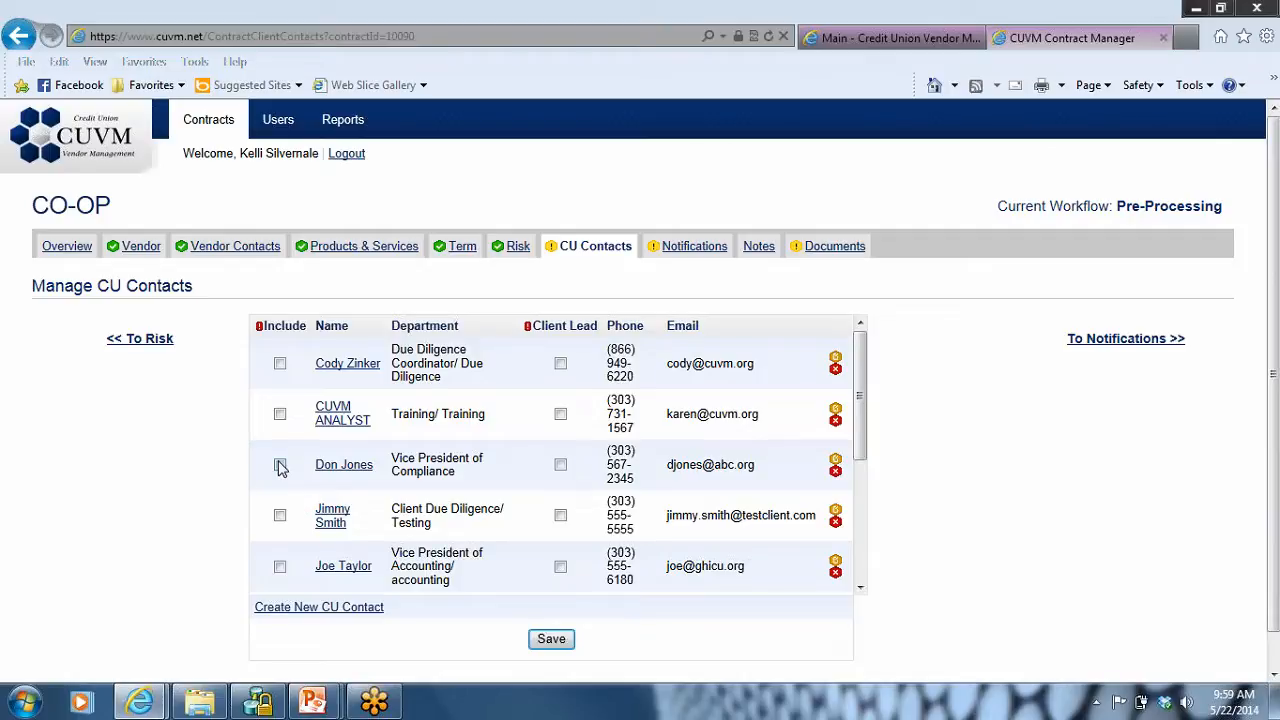
click(861, 589)
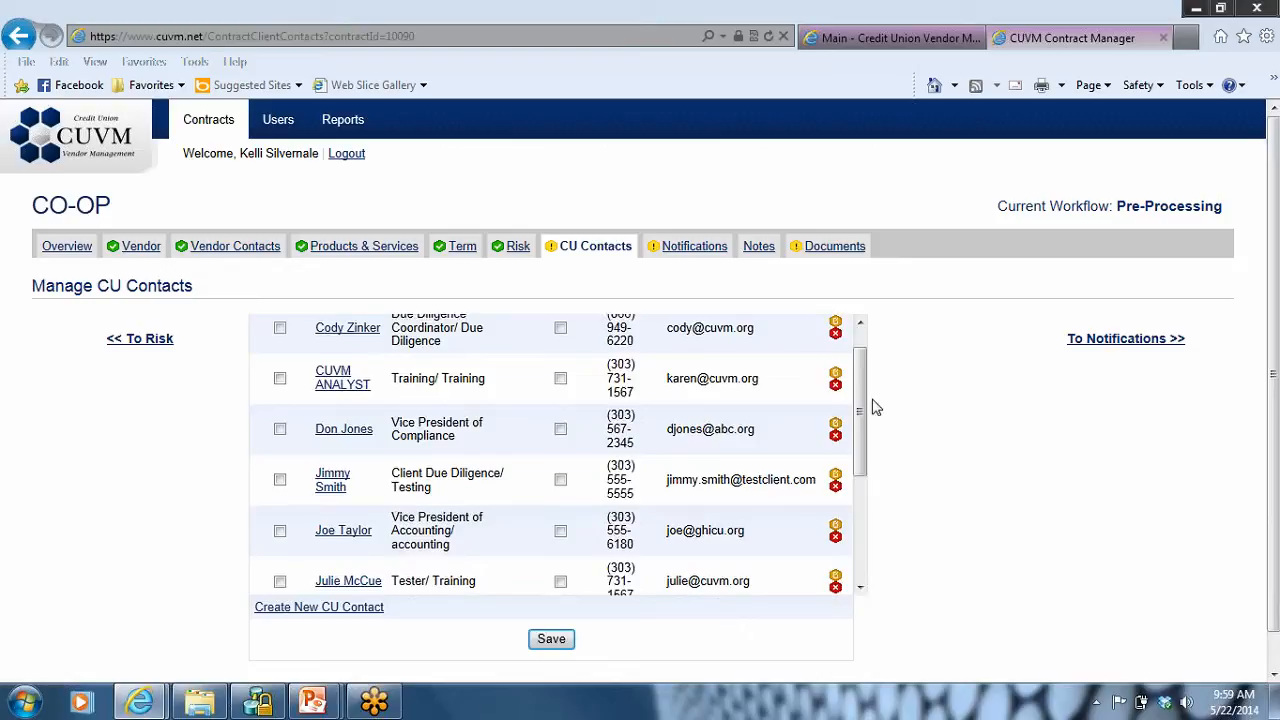
click(860, 323)
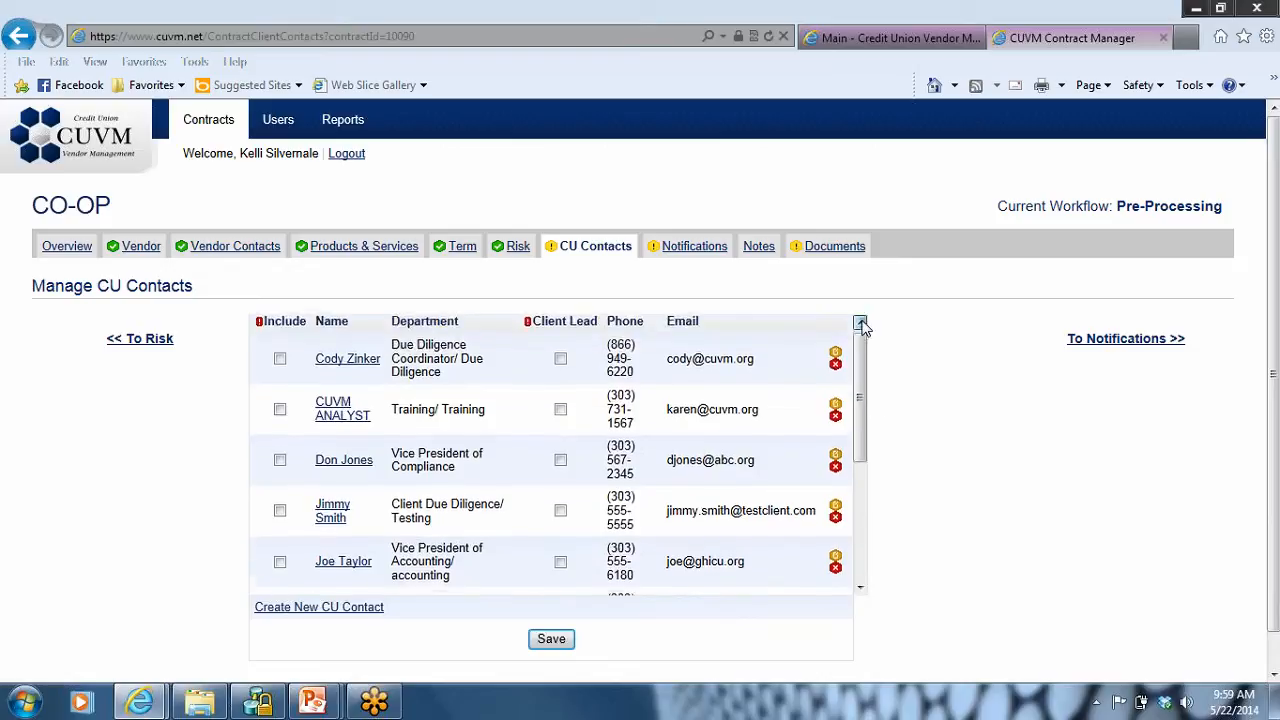
click(280, 466)
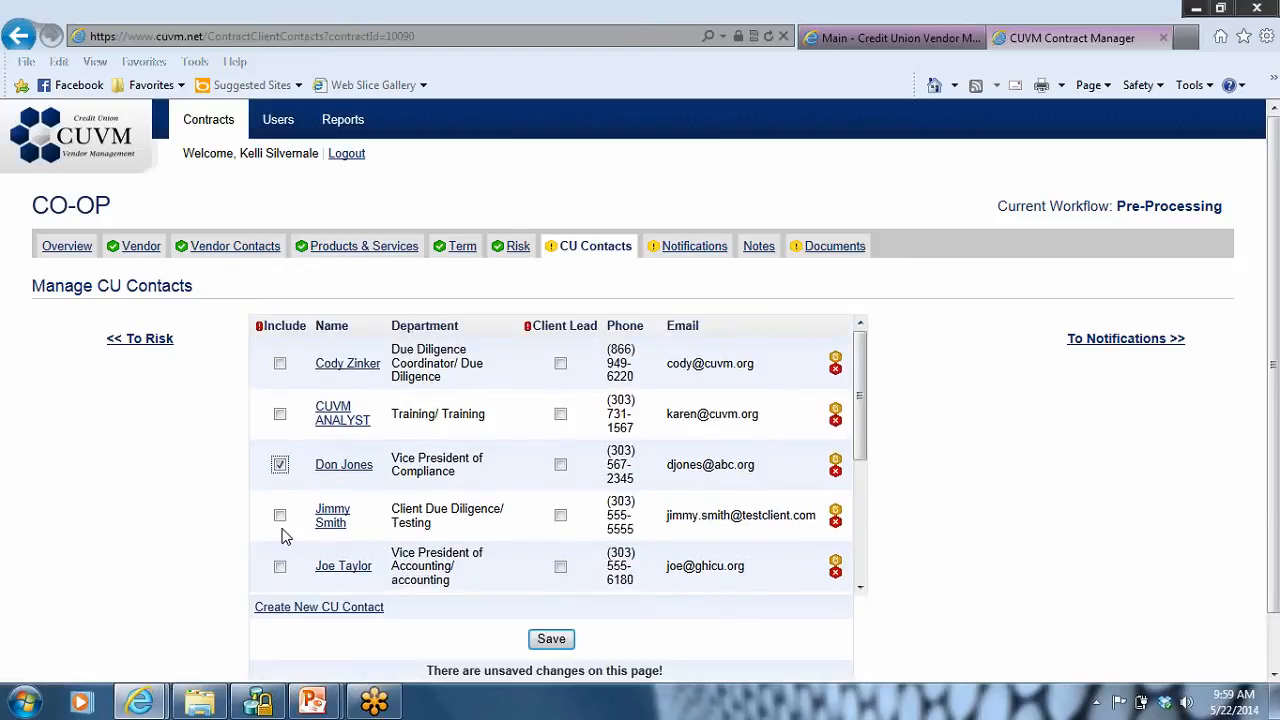
click(281, 518)
click(560, 465)
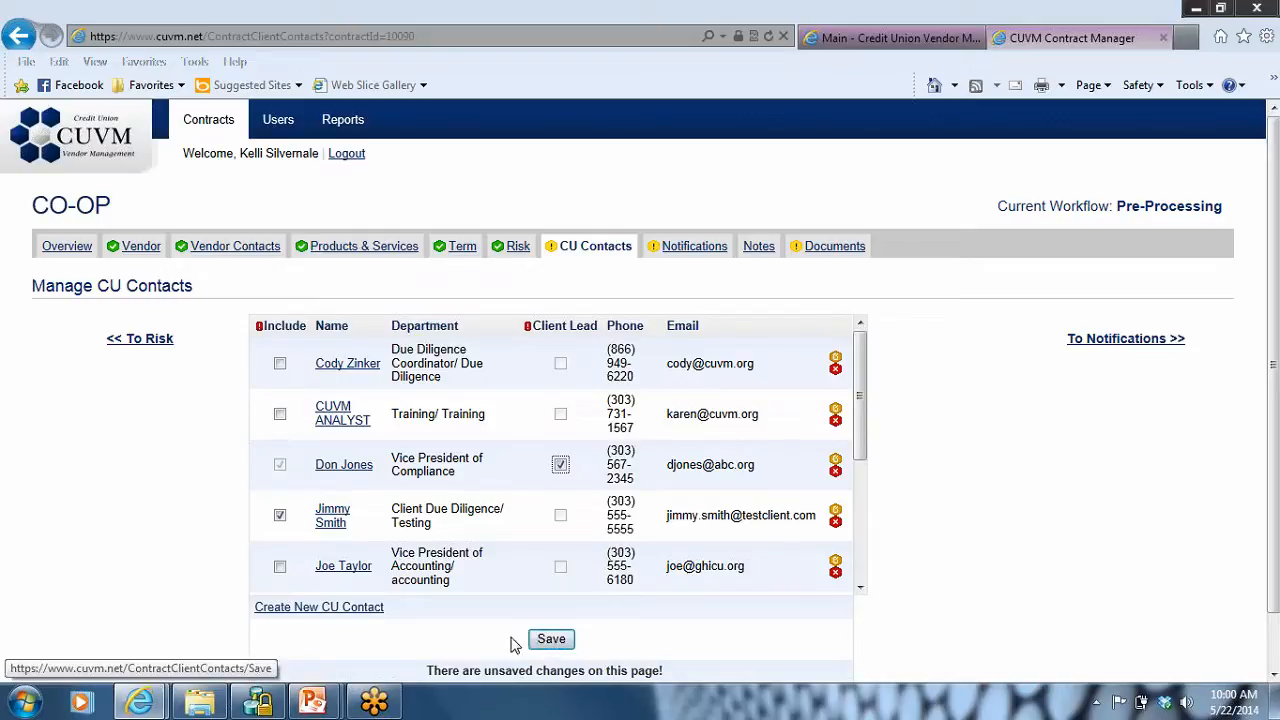
click(541, 645)
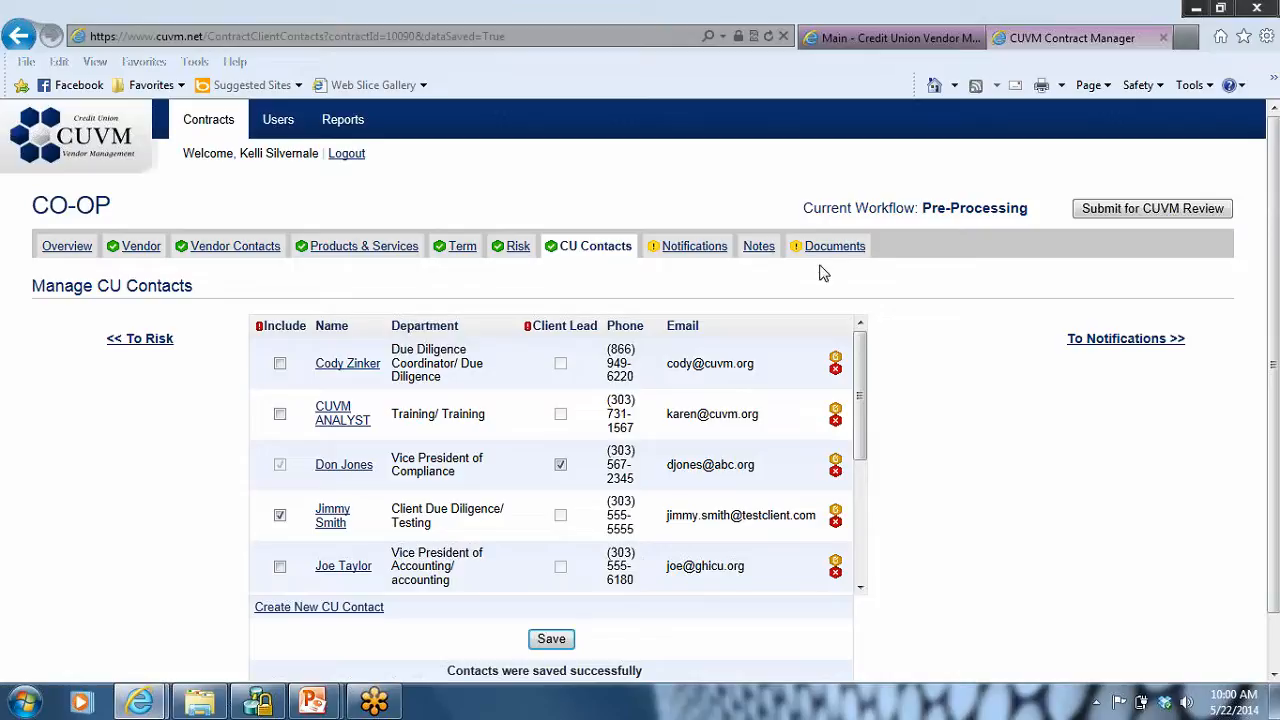
Step: Add a standard notification covering all event types for the CUVM Test Client contact who is the contract's client lead
click(680, 255)
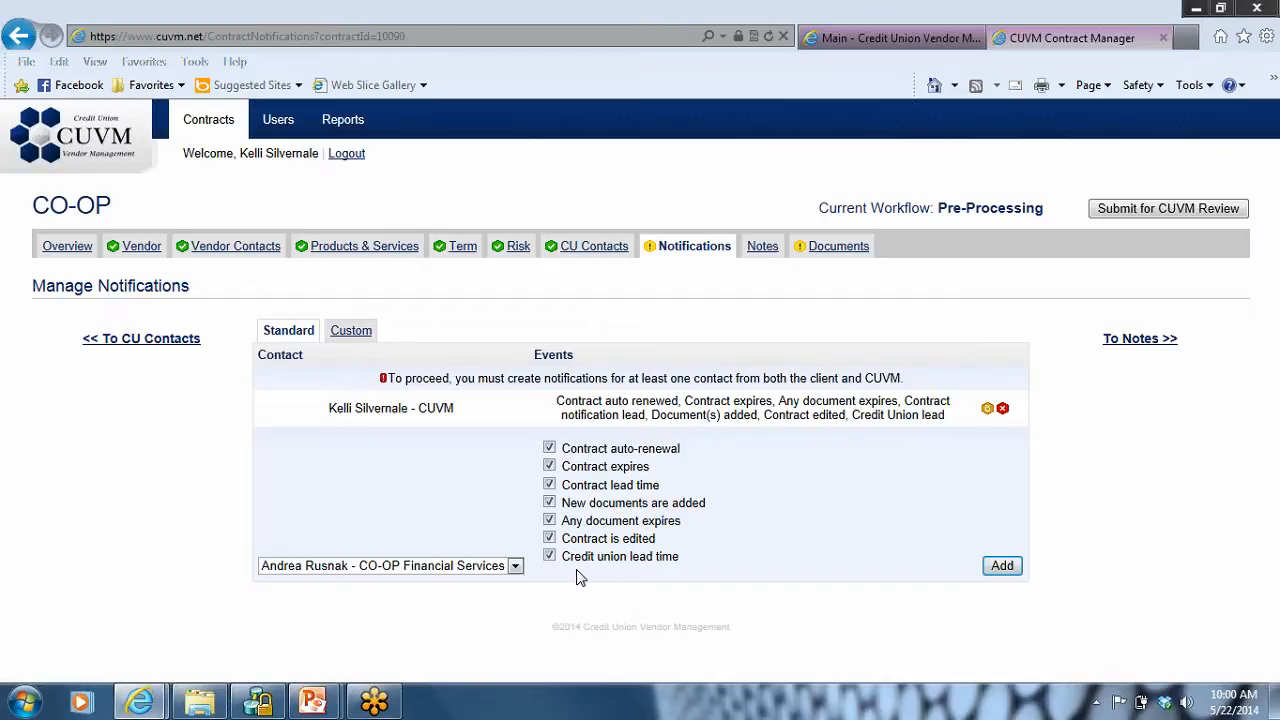
click(515, 566)
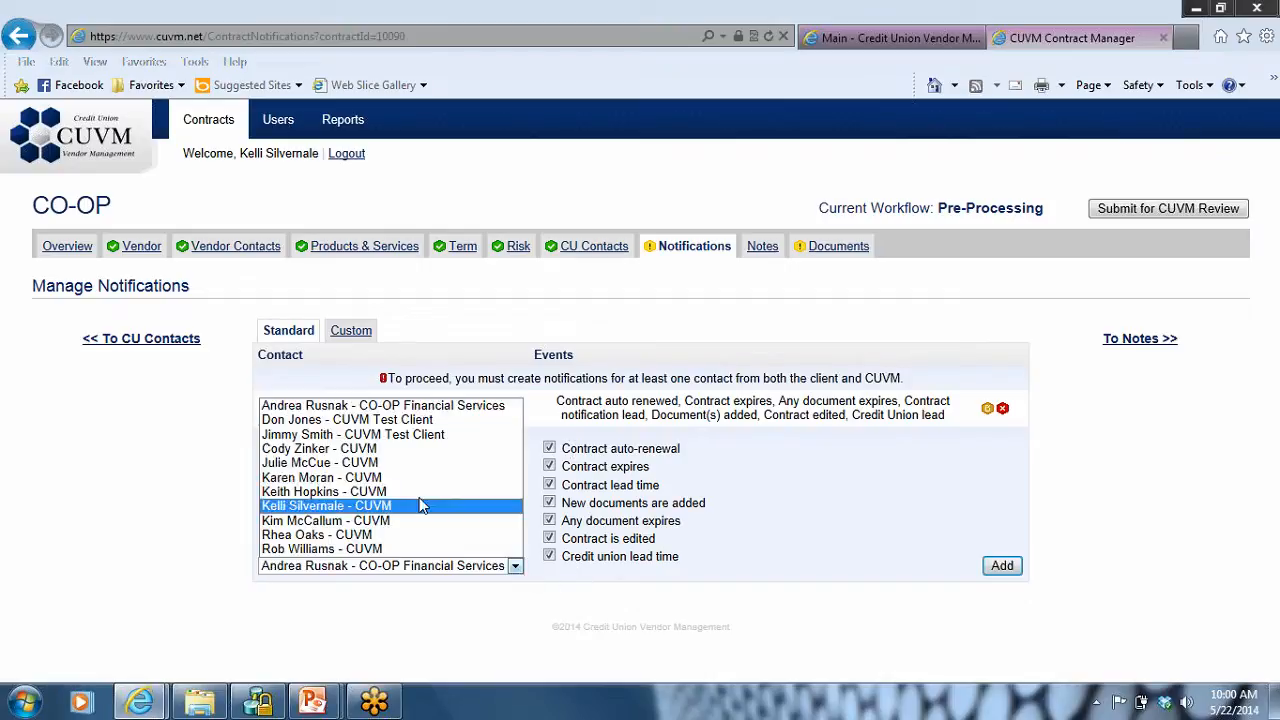
click(384, 421)
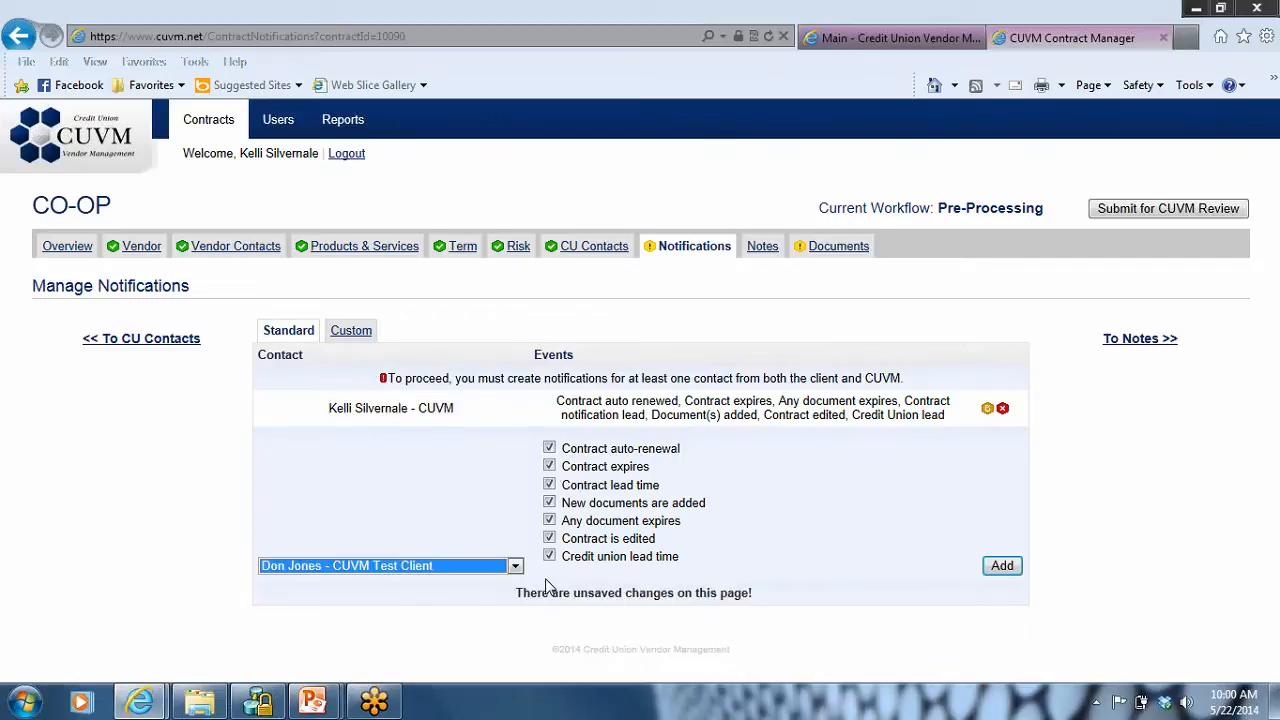
click(1002, 567)
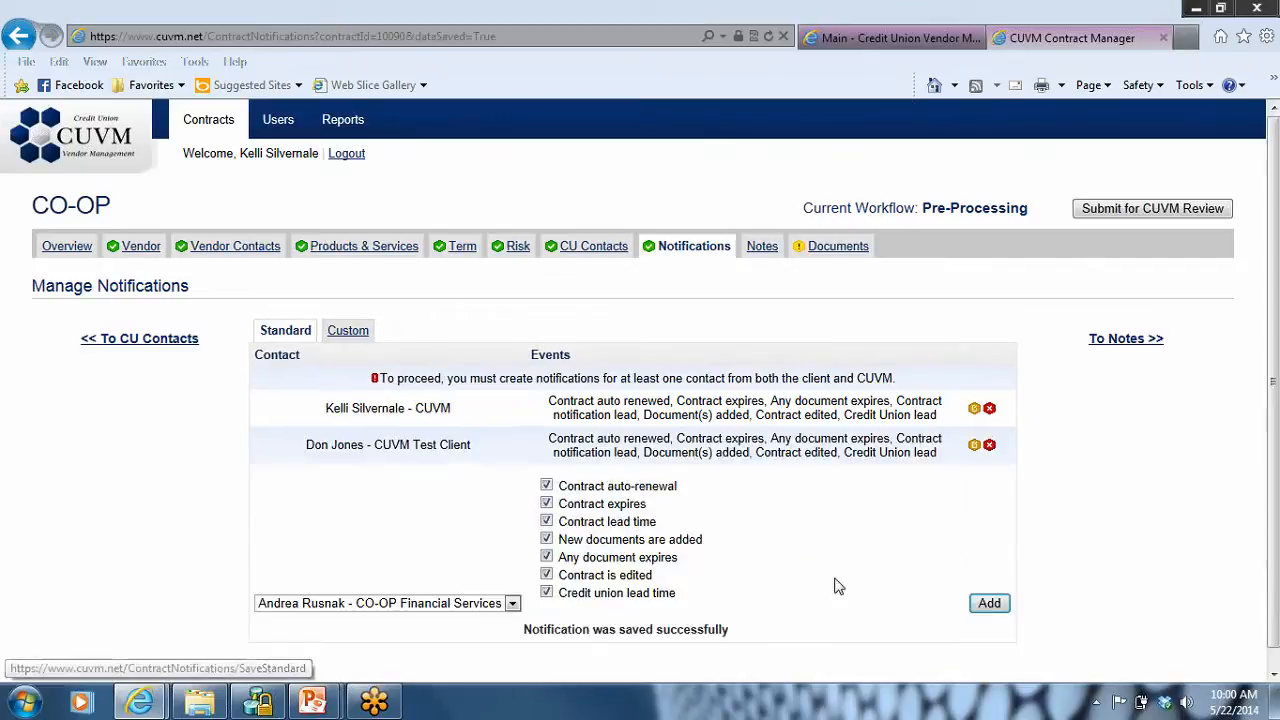
Step: Choose the second CUVM Test Client contact for a standard notification and exclude the new documents, document expiry and contract edited events
click(512, 605)
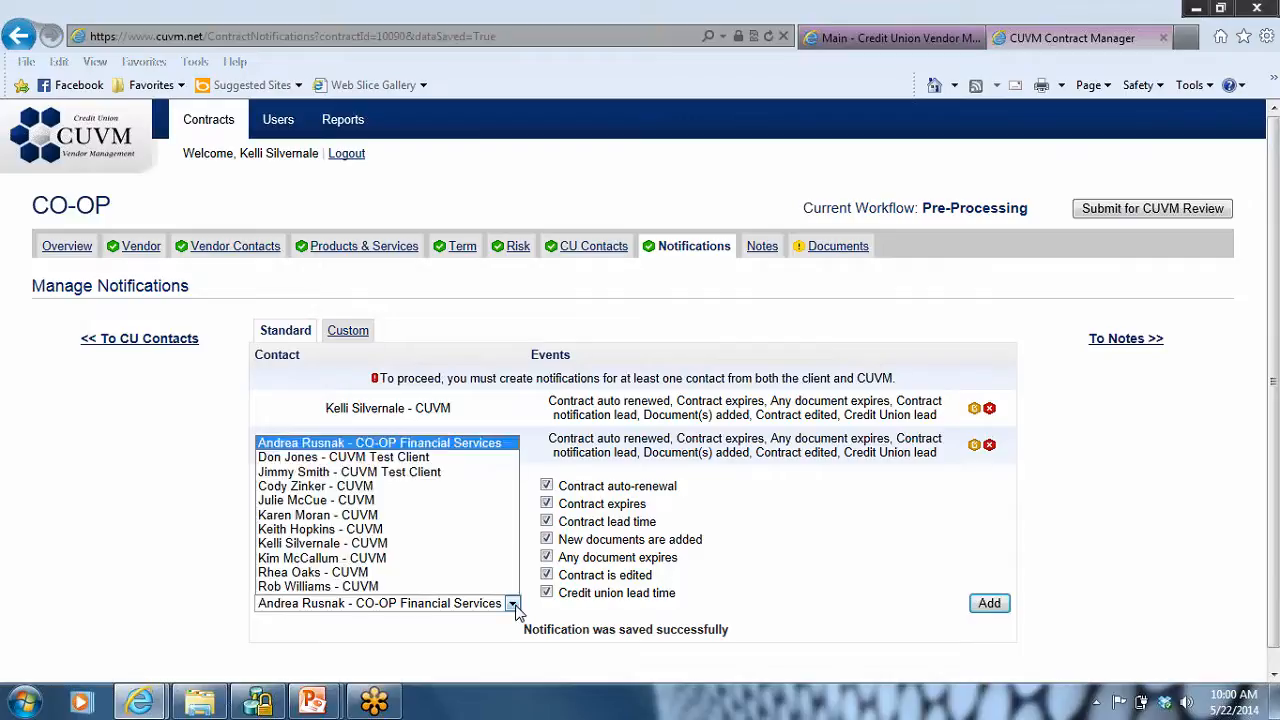
click(365, 472)
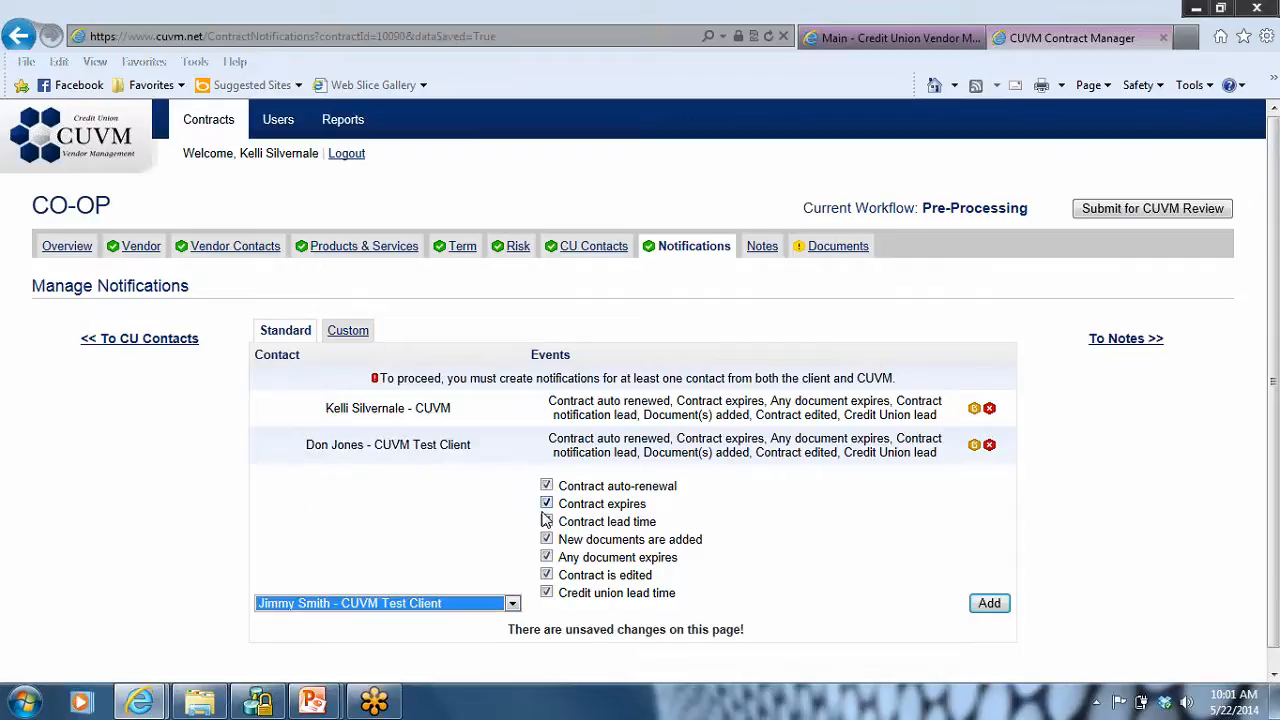
click(546, 539)
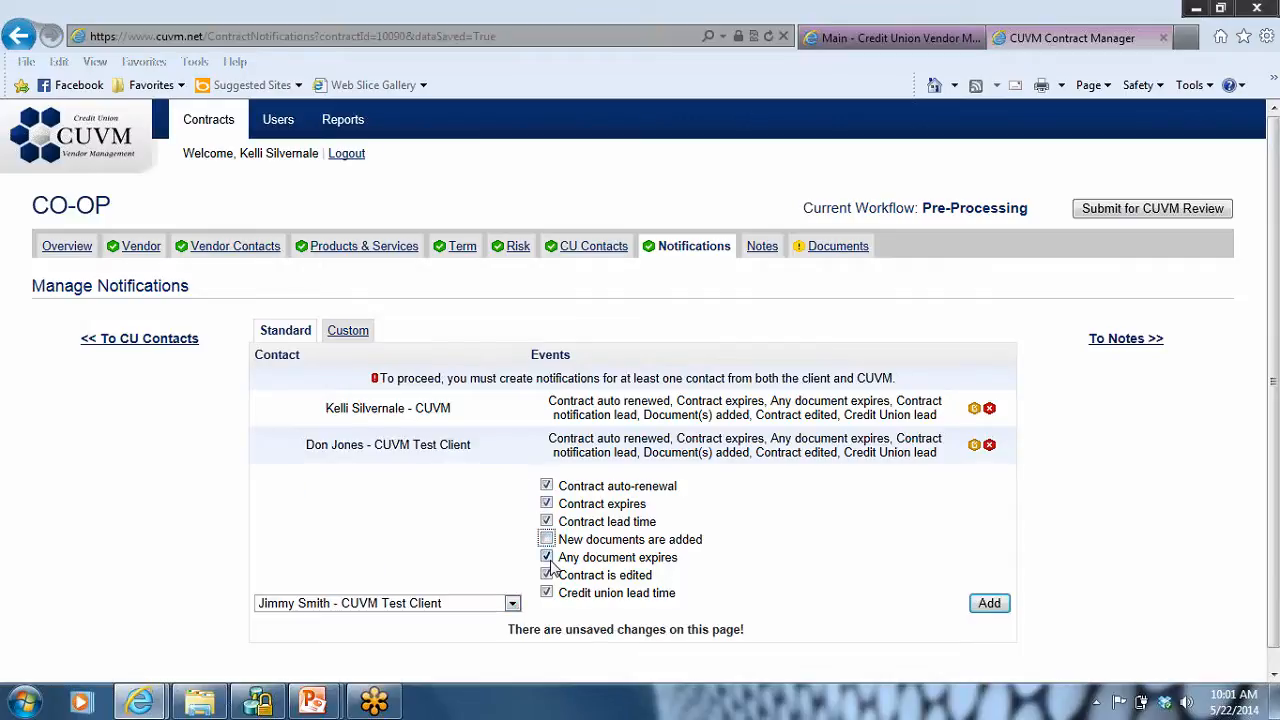
click(546, 557)
click(547, 578)
click(364, 341)
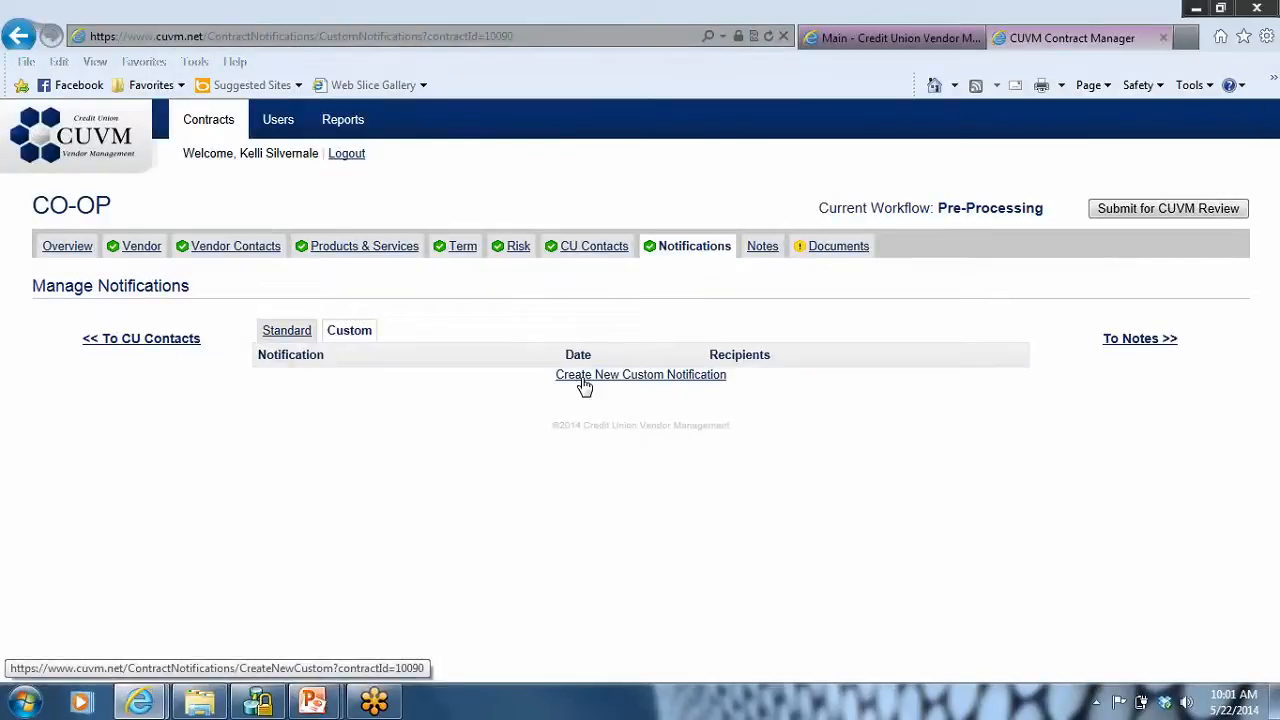
click(585, 376)
click(595, 295)
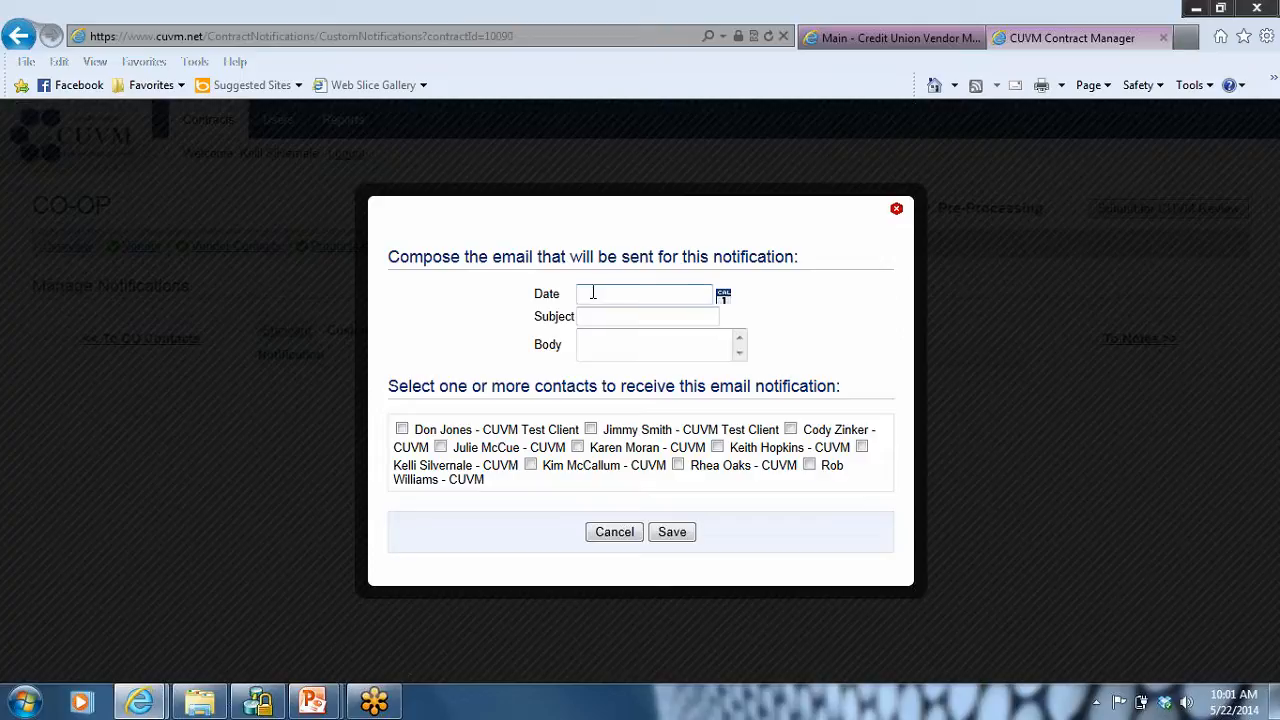
text(06/01/2015)
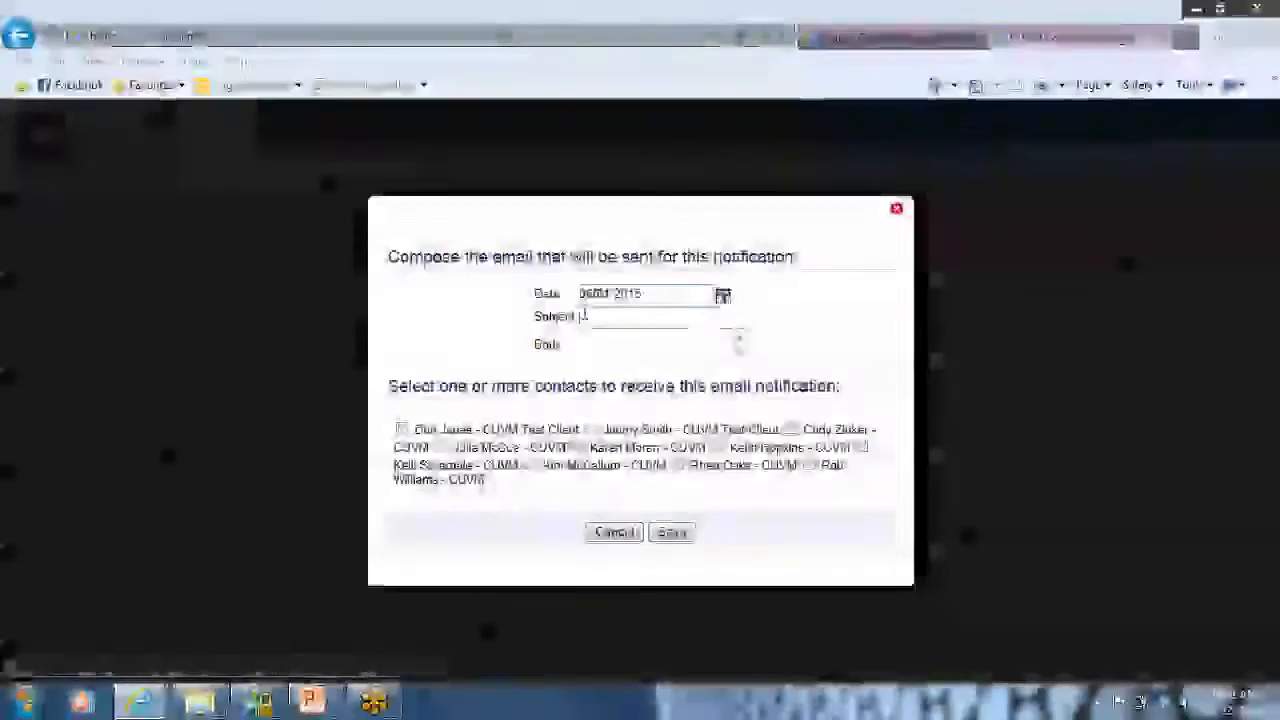
click(589, 316)
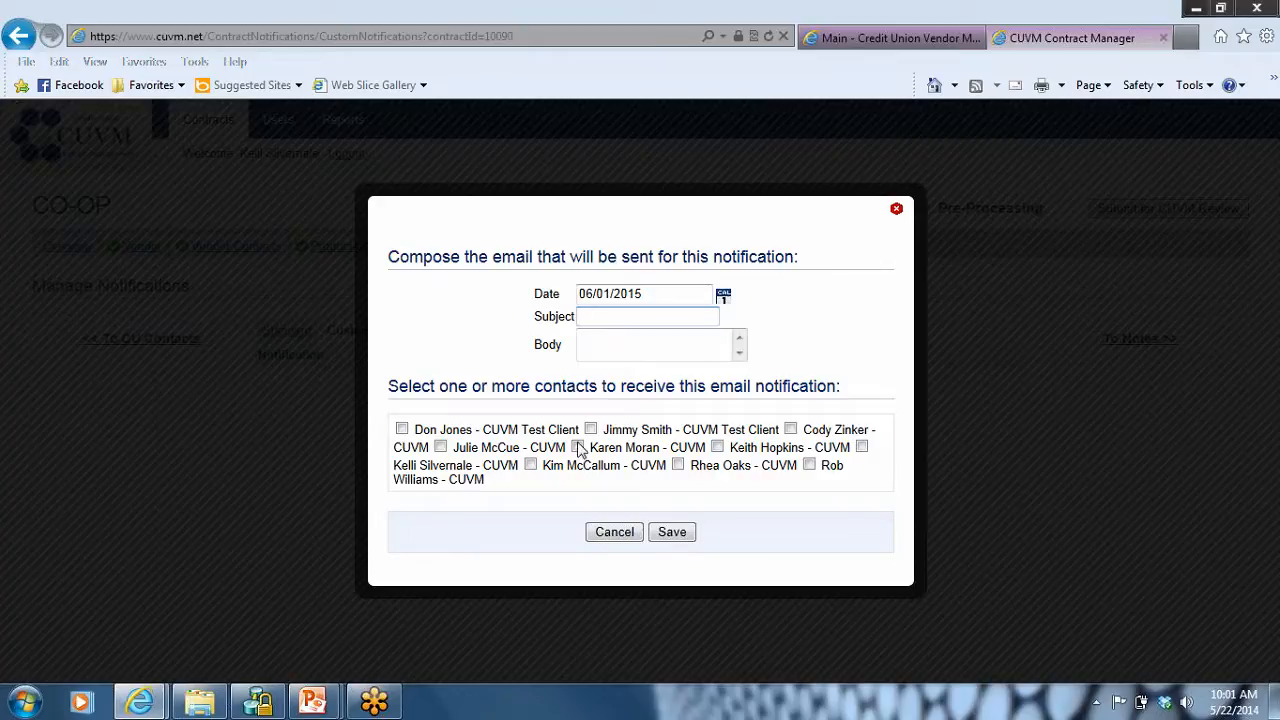
click(612, 533)
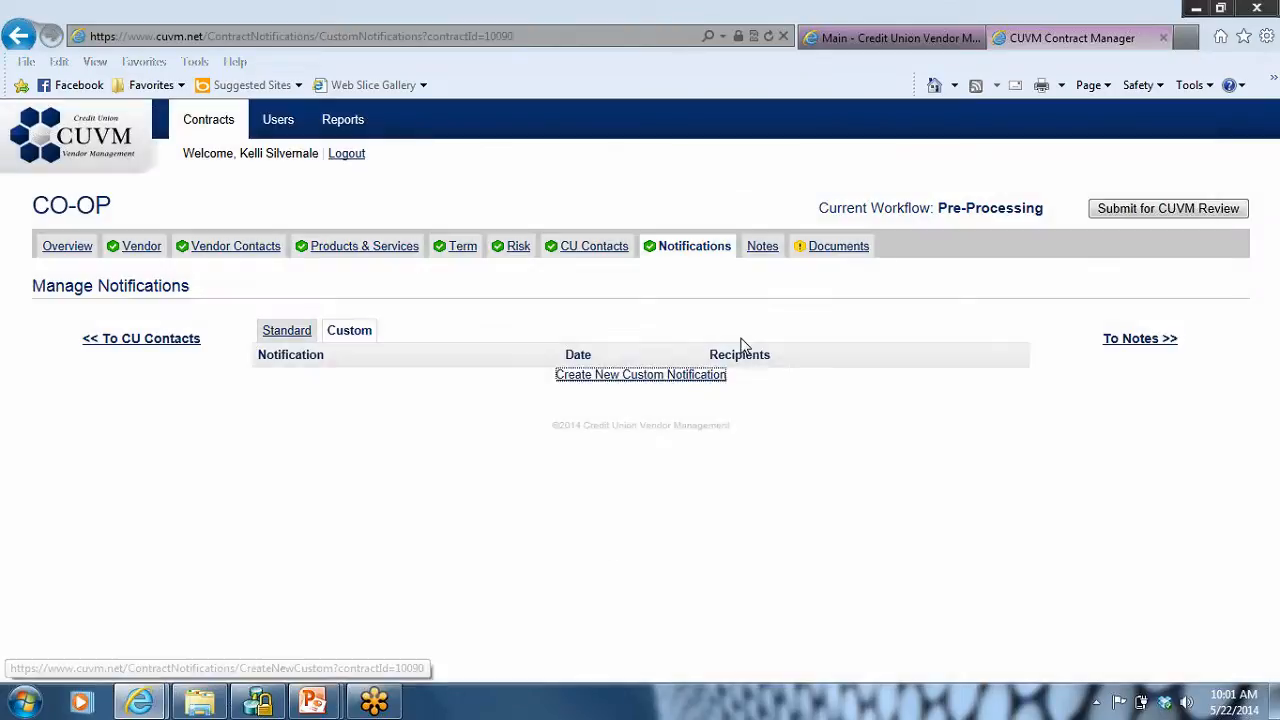
Step: Add and save a contract note reading "Spoke with vendor about addedndum to add a branch with drive-up kiosks."
click(770, 262)
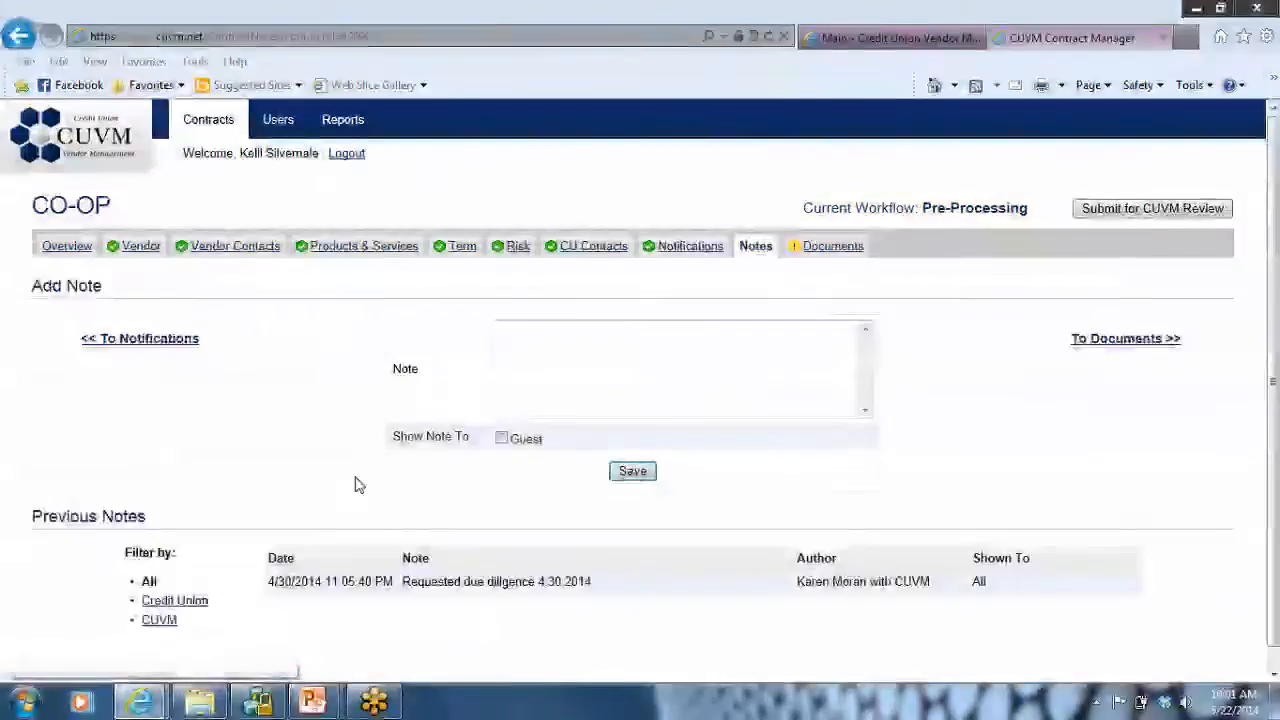
click(578, 346)
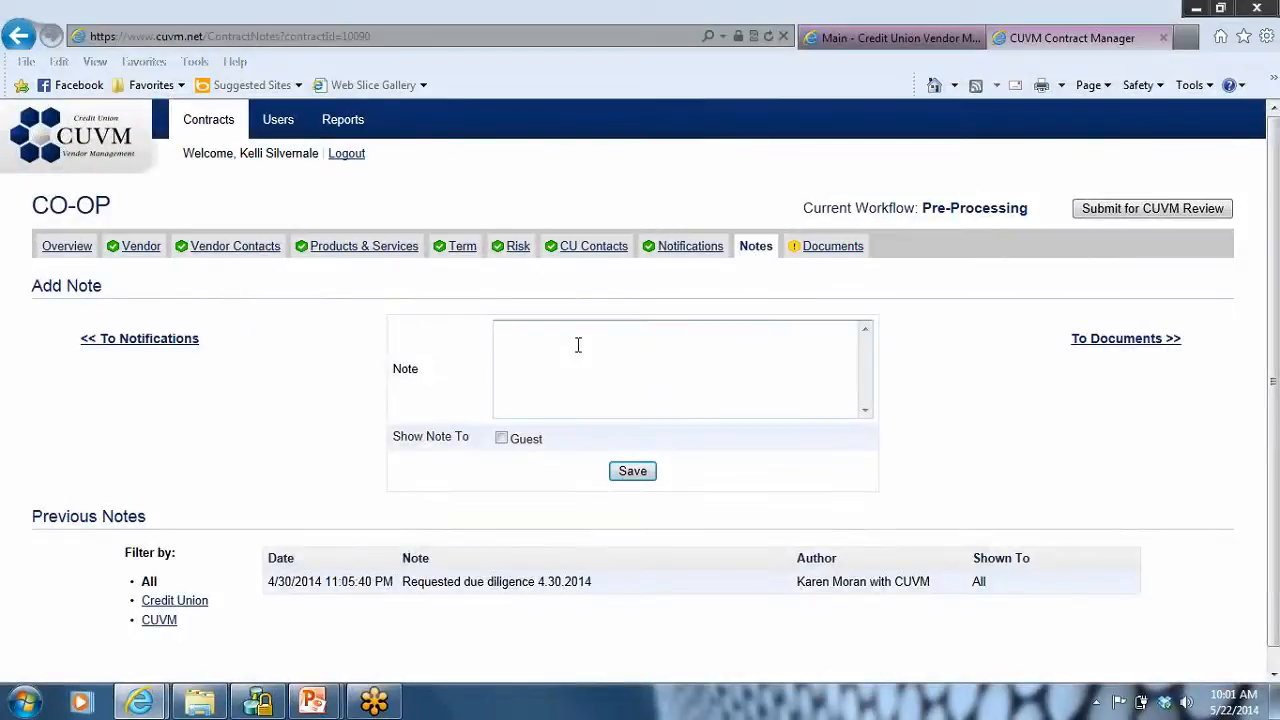
text(Spoke with vendor about addednd)
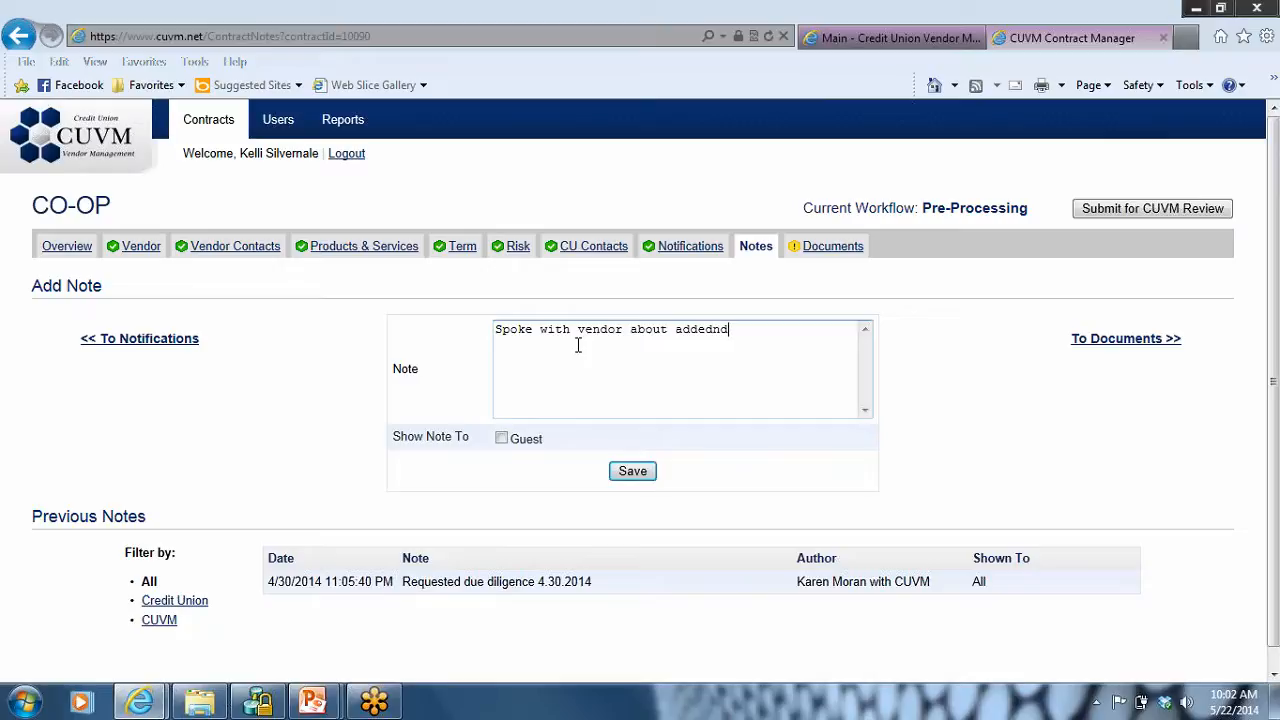
text(um to add a branch with drive-up ki)
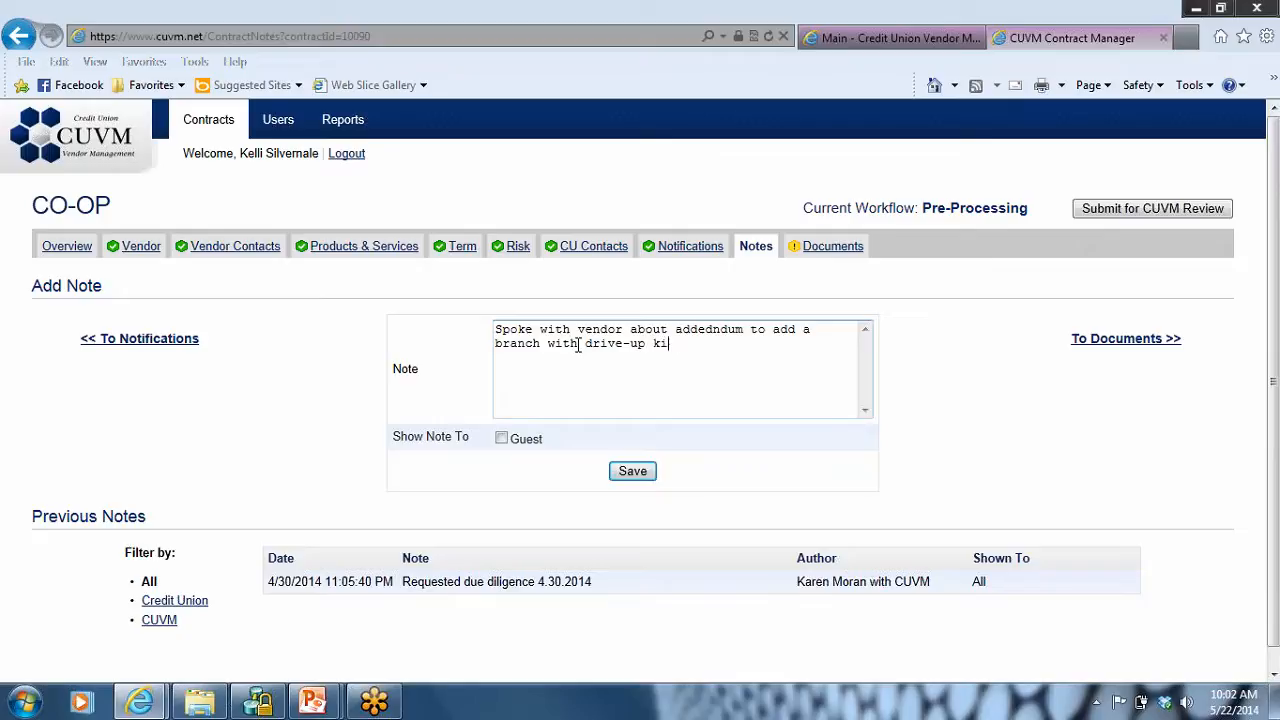
text(osks.)
key(Return)
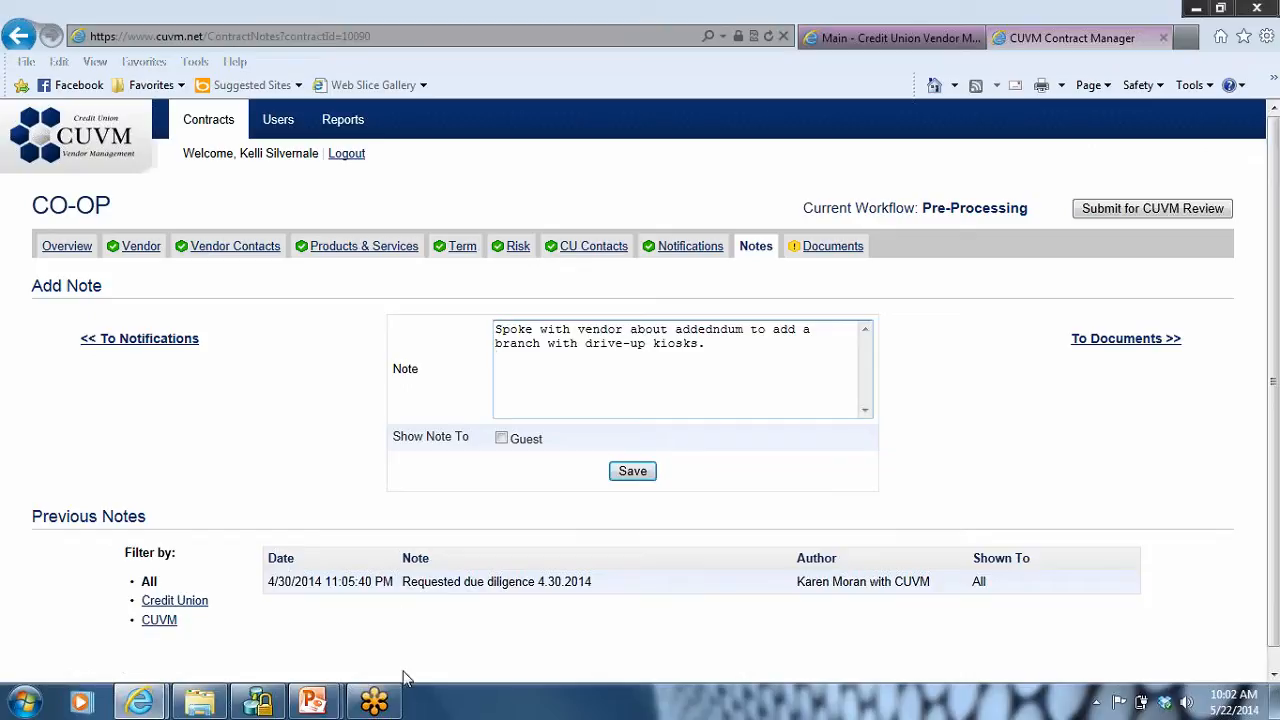
click(502, 442)
click(503, 442)
click(630, 476)
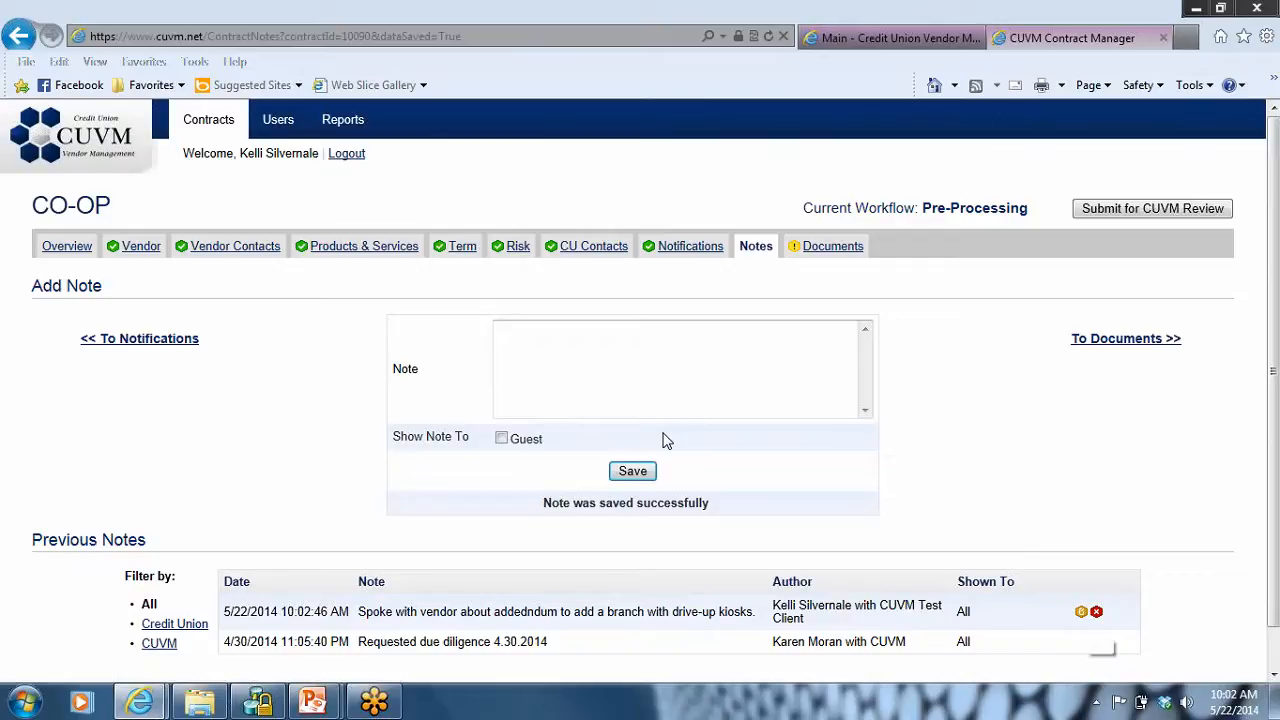
Step: Review the contract's required document checklist and document list, then open the Privacy Policy PDF to view it and close it
click(831, 248)
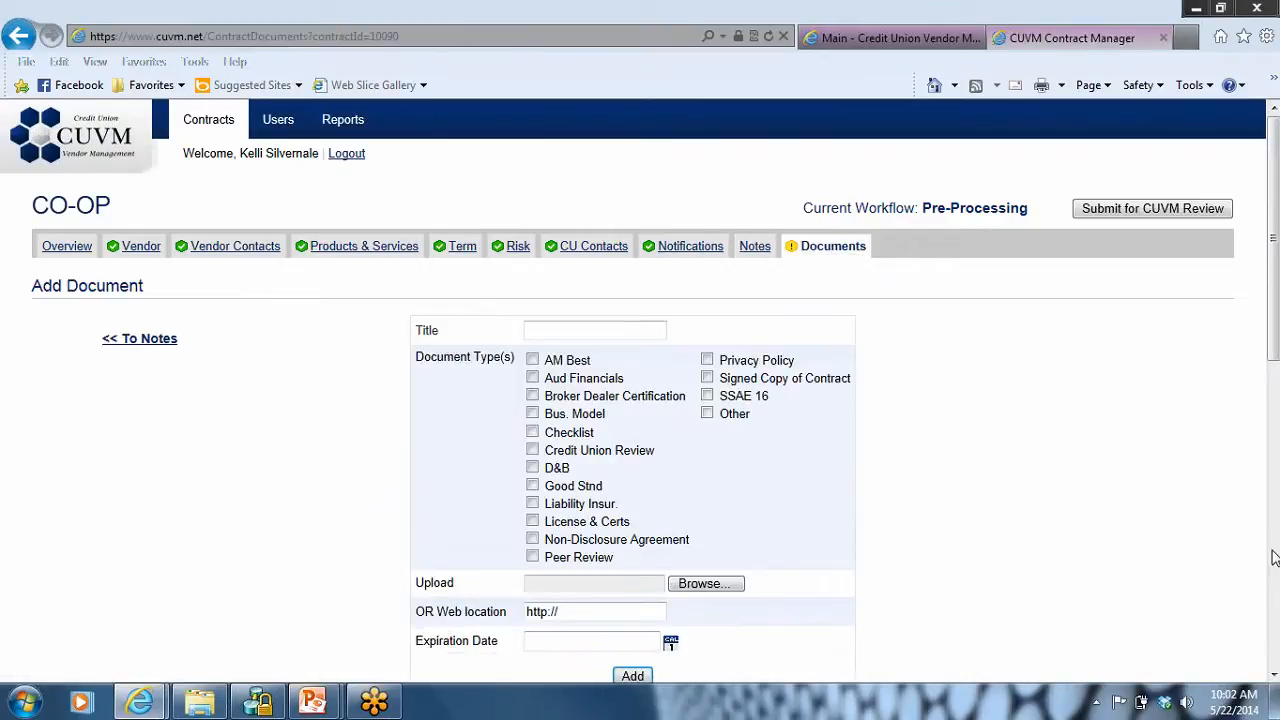
click(1273, 678)
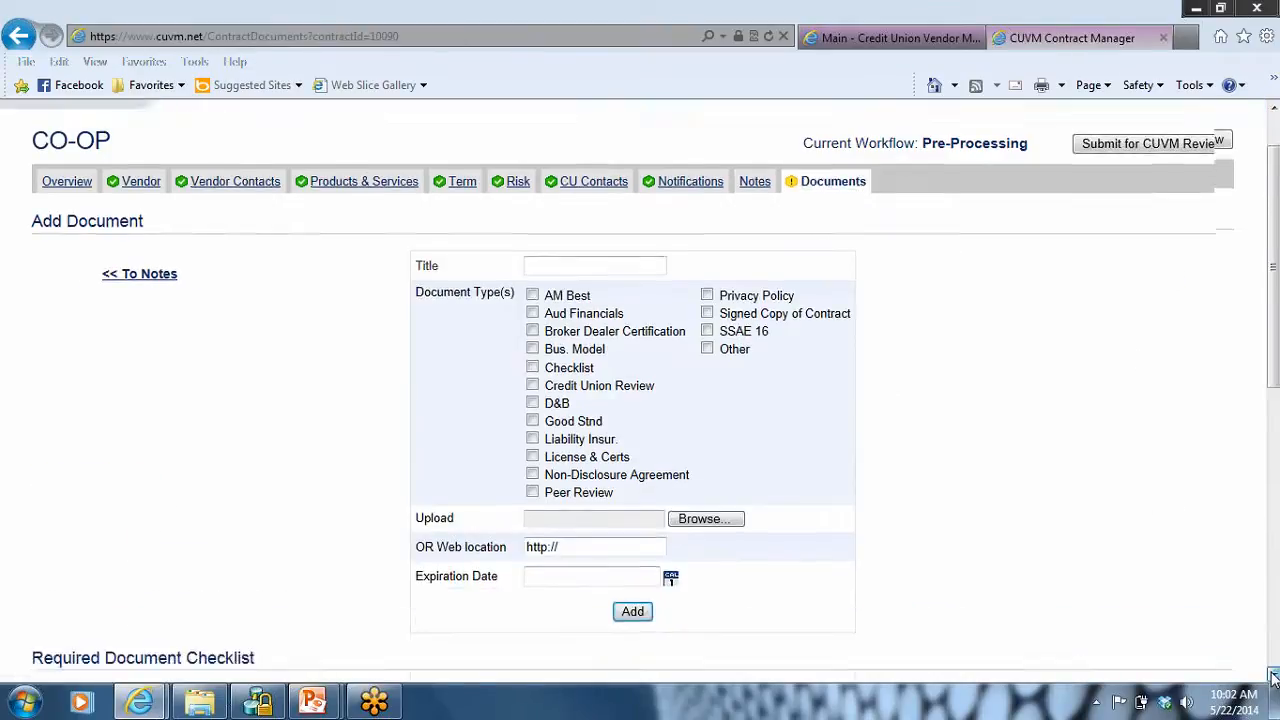
click(1273, 678)
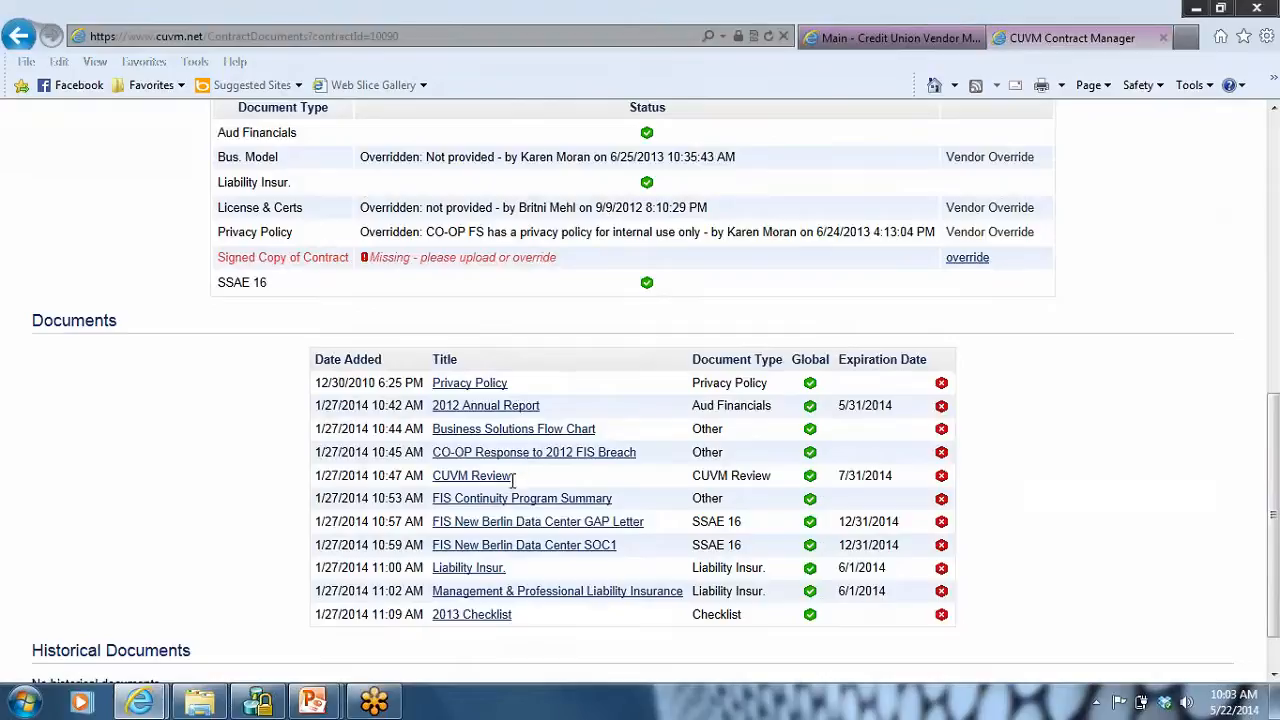
click(463, 392)
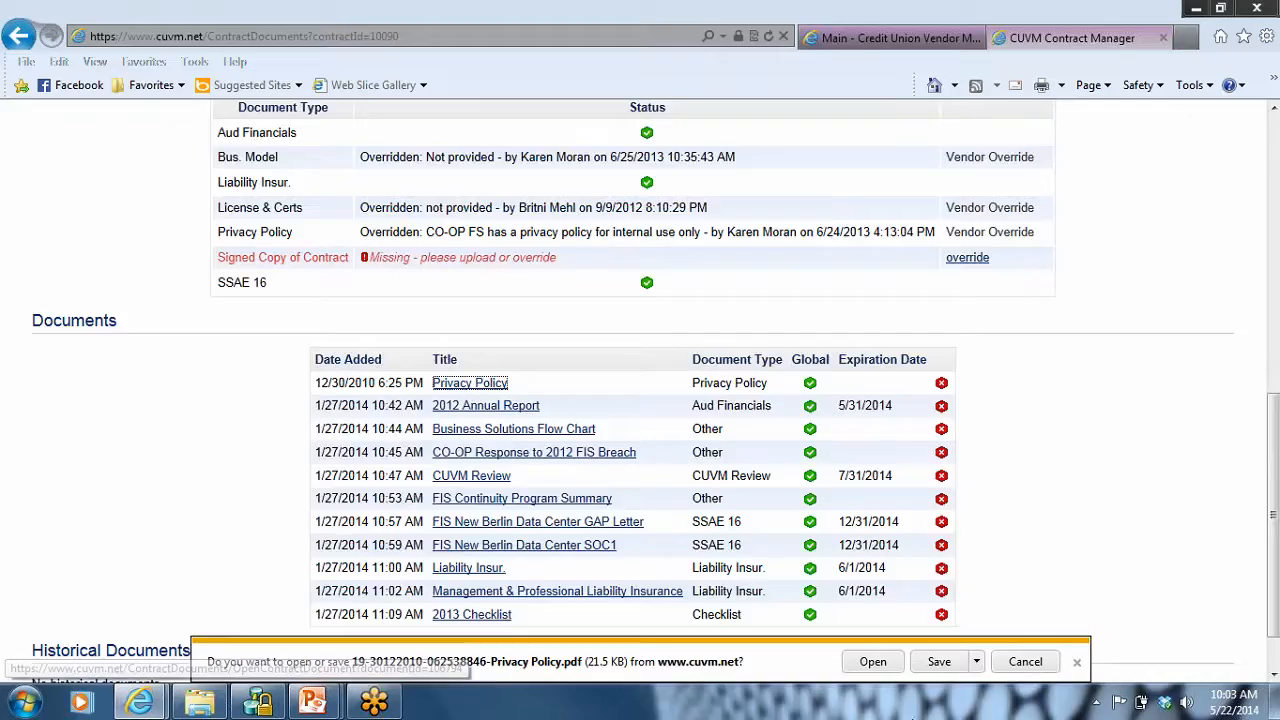
click(873, 663)
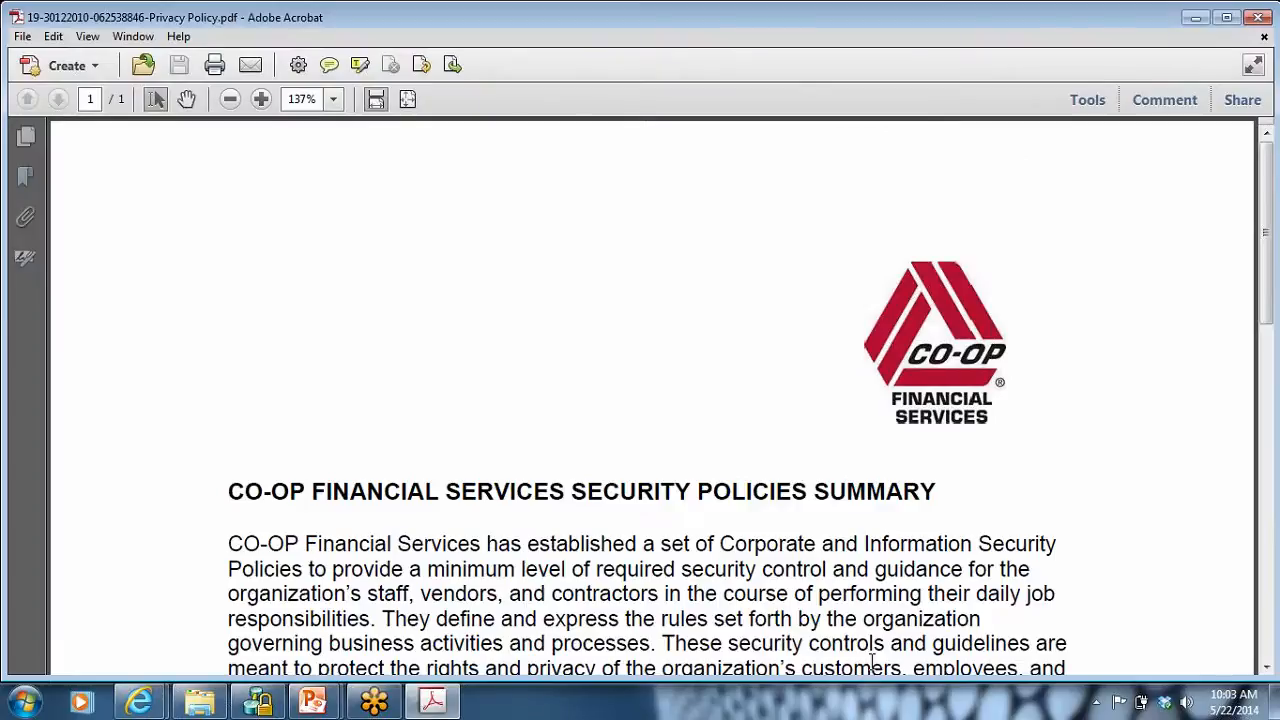
click(1255, 16)
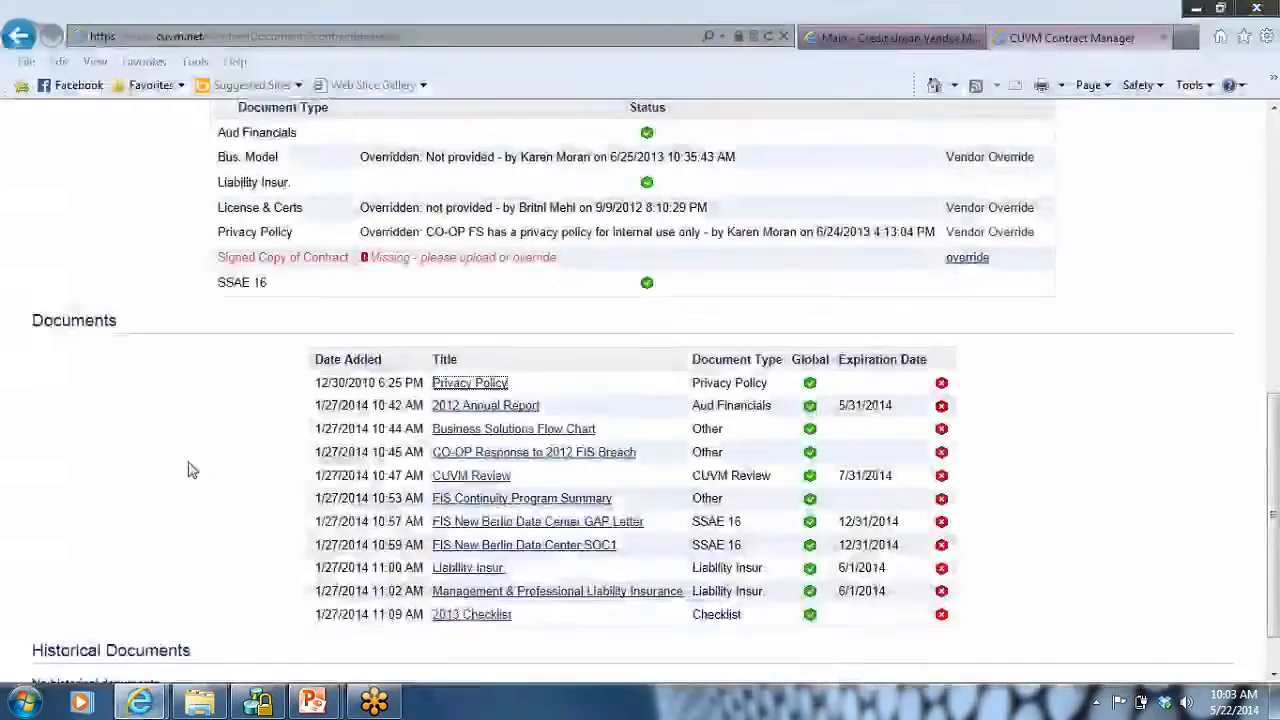
Step: Open the CUVM Review PDF from the contract's document list and enlarge it to 100%
click(447, 482)
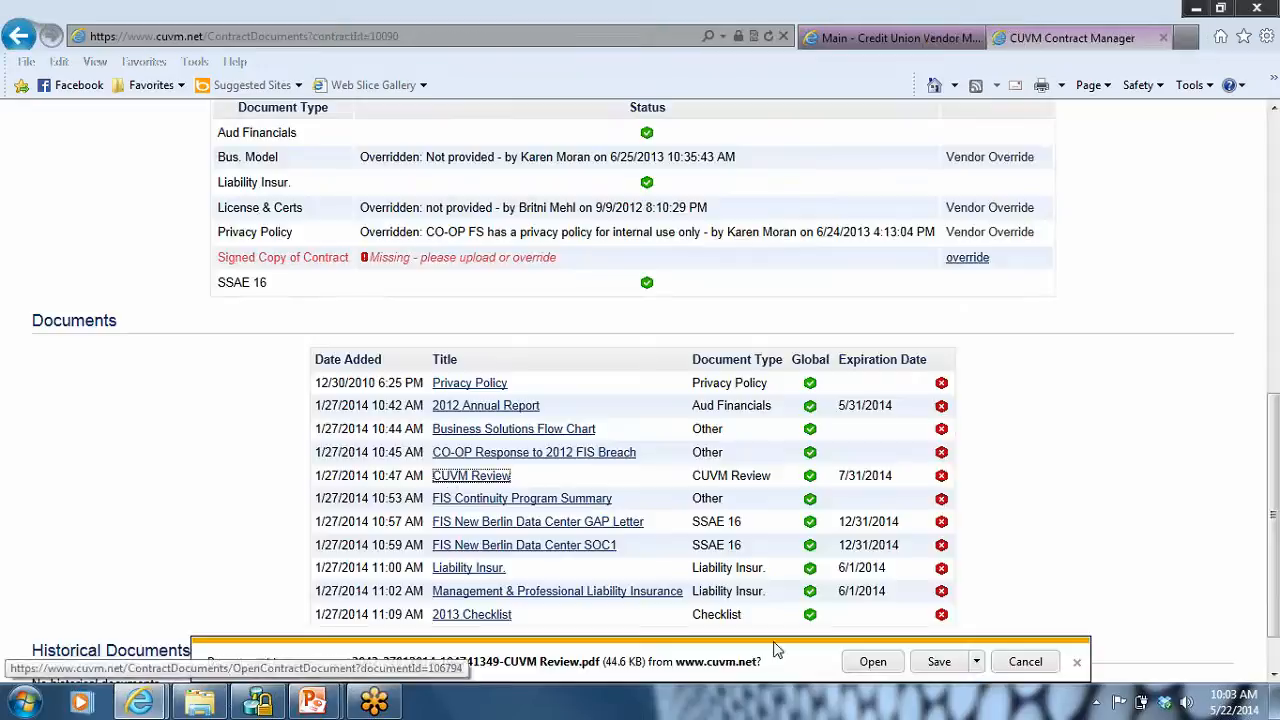
click(880, 667)
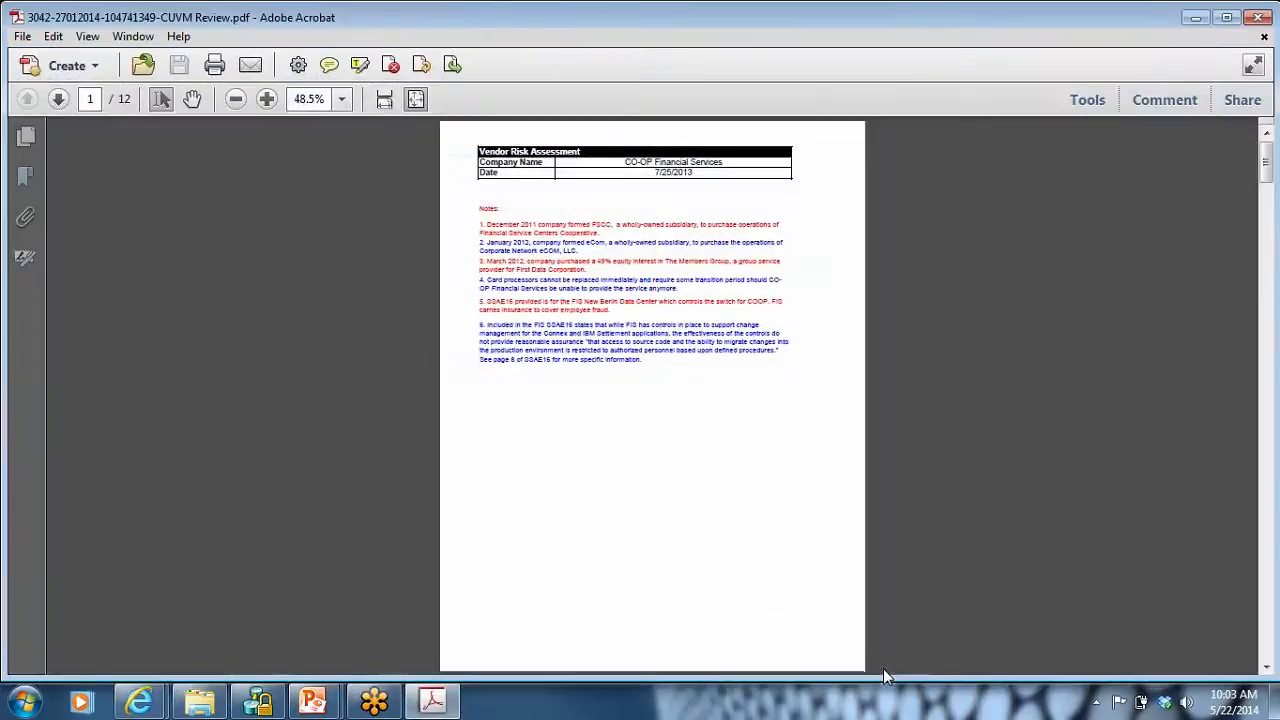
click(267, 99)
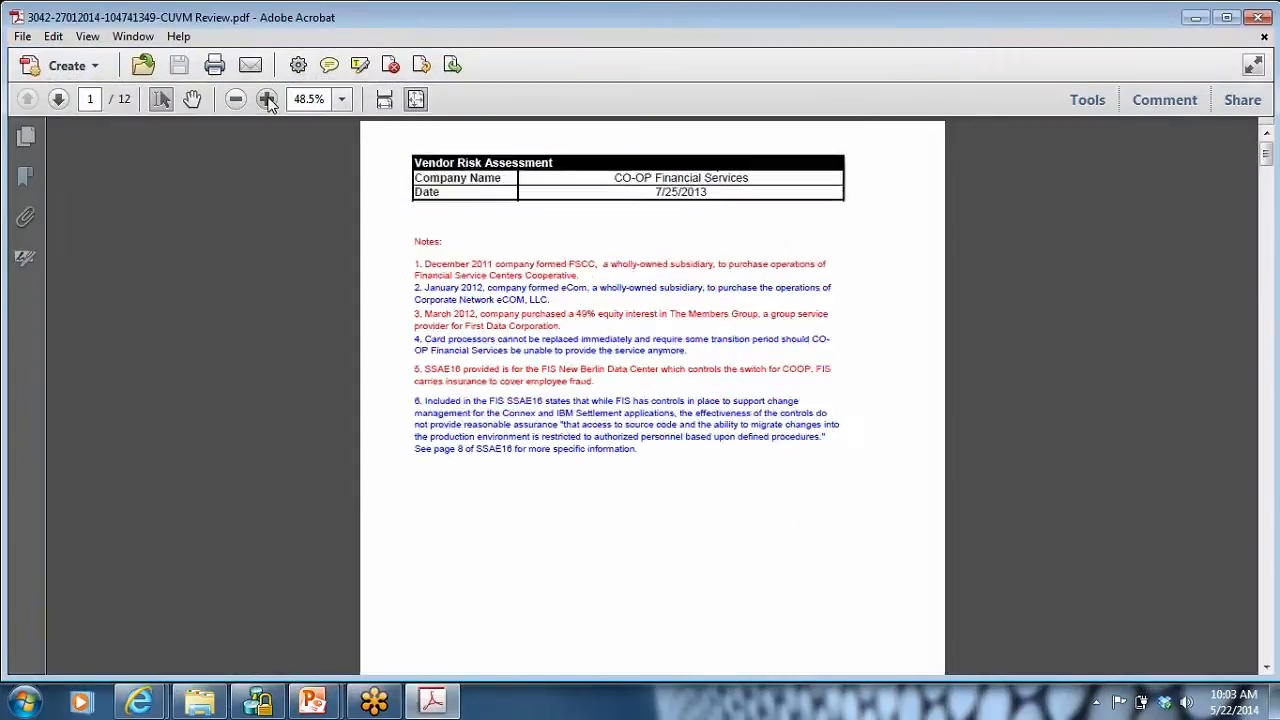
click(267, 99)
click(267, 99)
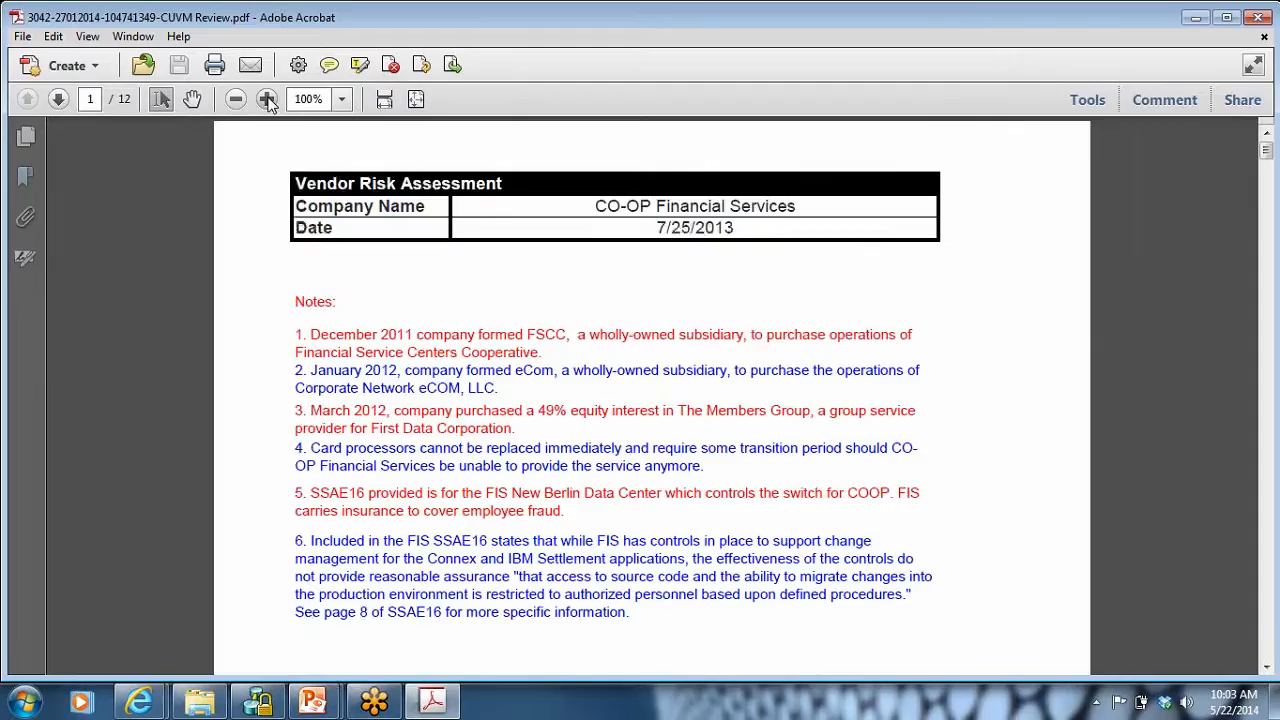
Step: Read through the vendor risk assessment's notes and its strategic, interest rate and liquidity, and compliance risk sections up to page 5, and close the PDF
click(1267, 655)
click(1267, 655)
click(1267, 655)
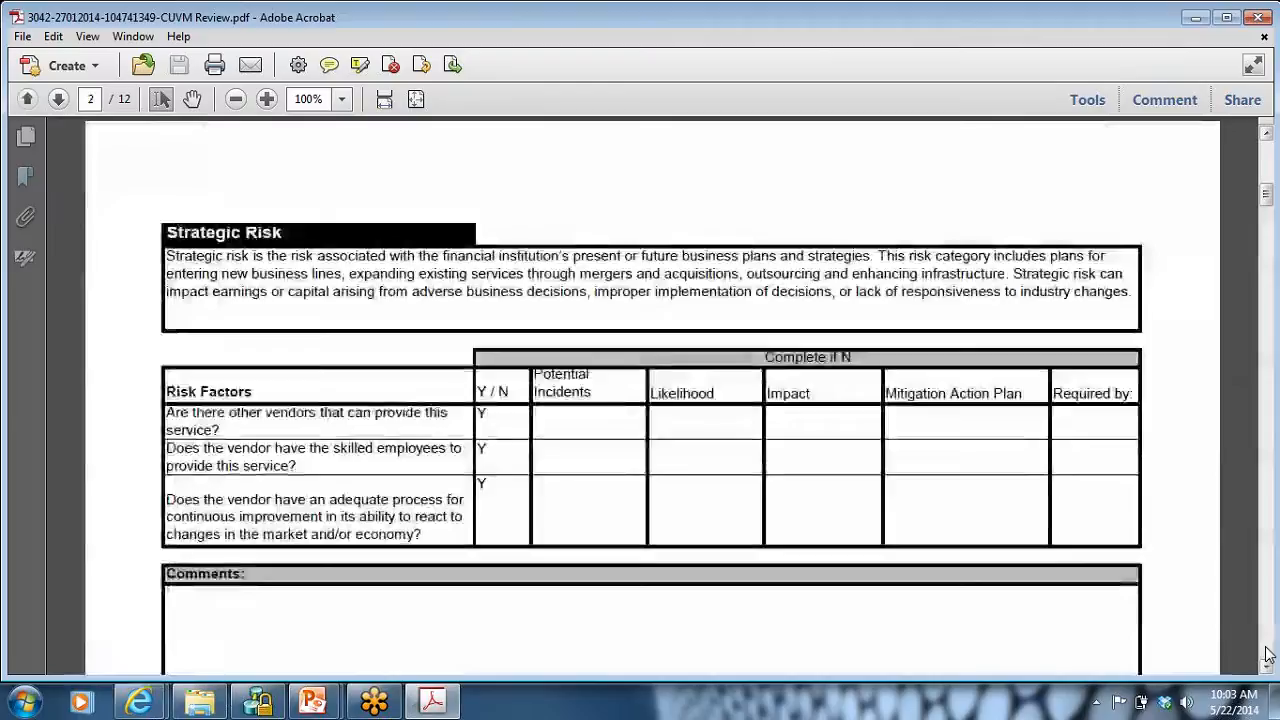
click(1267, 655)
click(1267, 655)
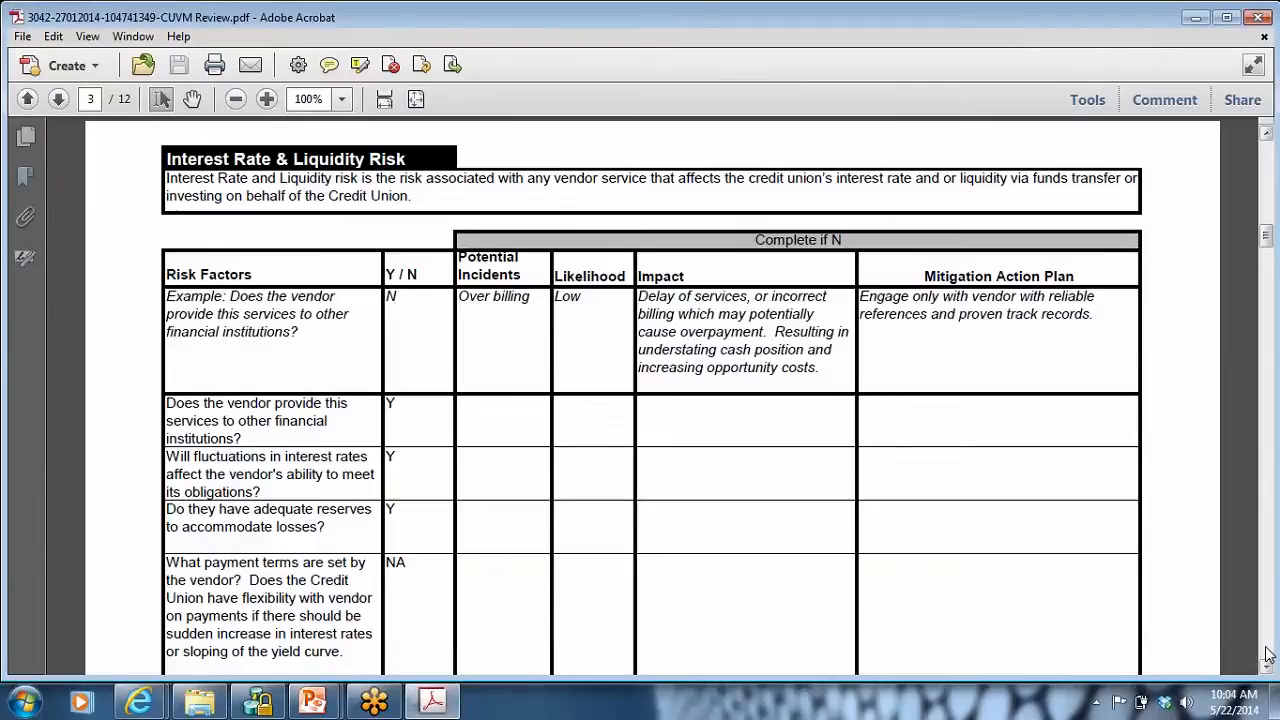
click(1267, 655)
click(1267, 655)
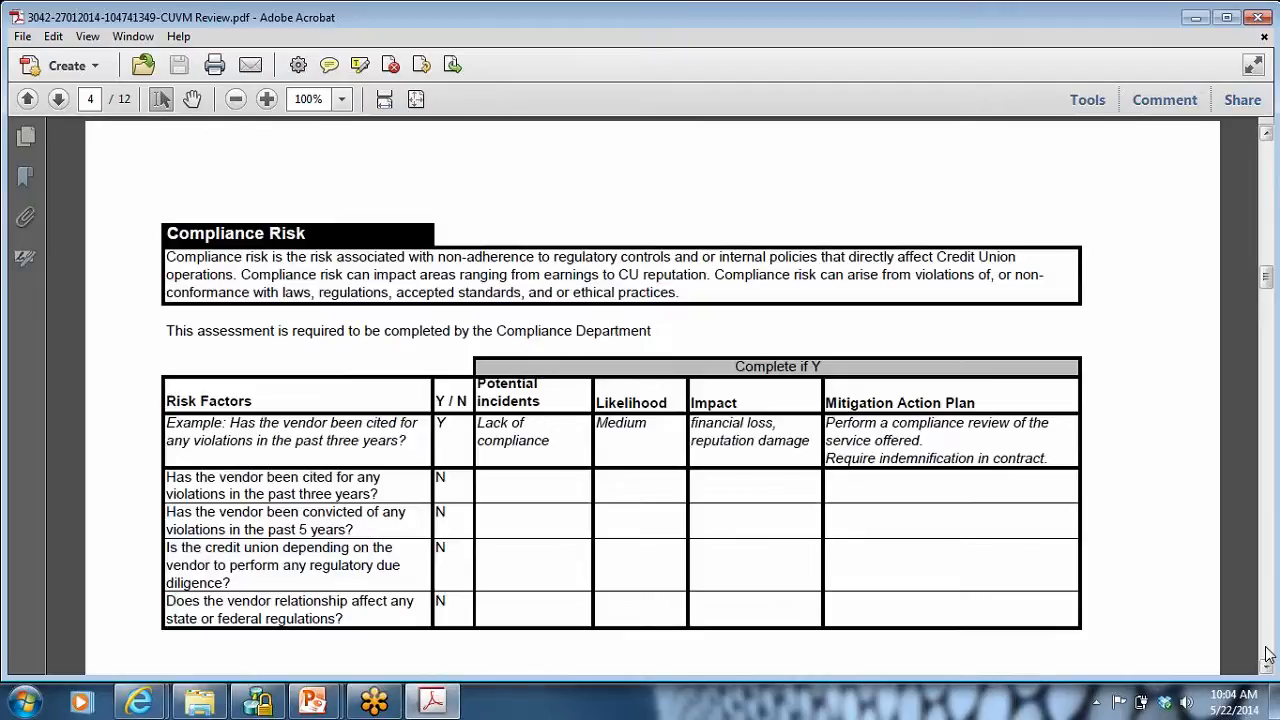
scroll(1268, 655, down, 15)
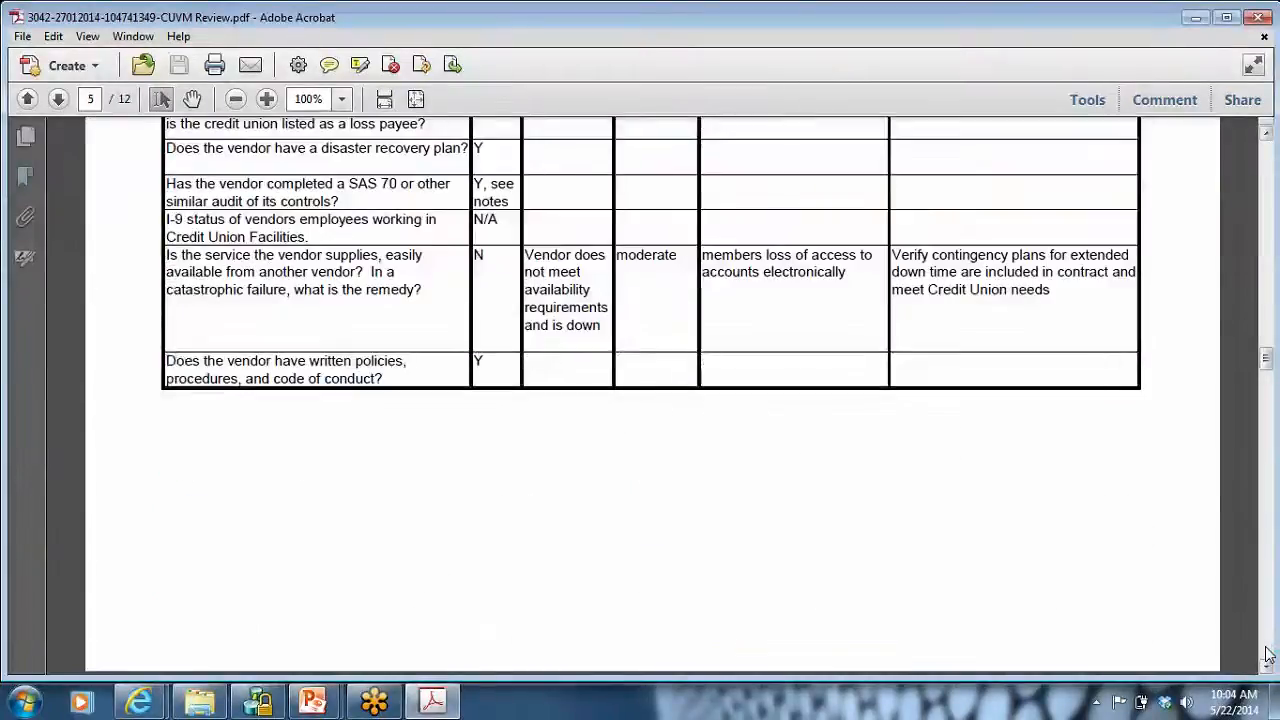
click(1256, 18)
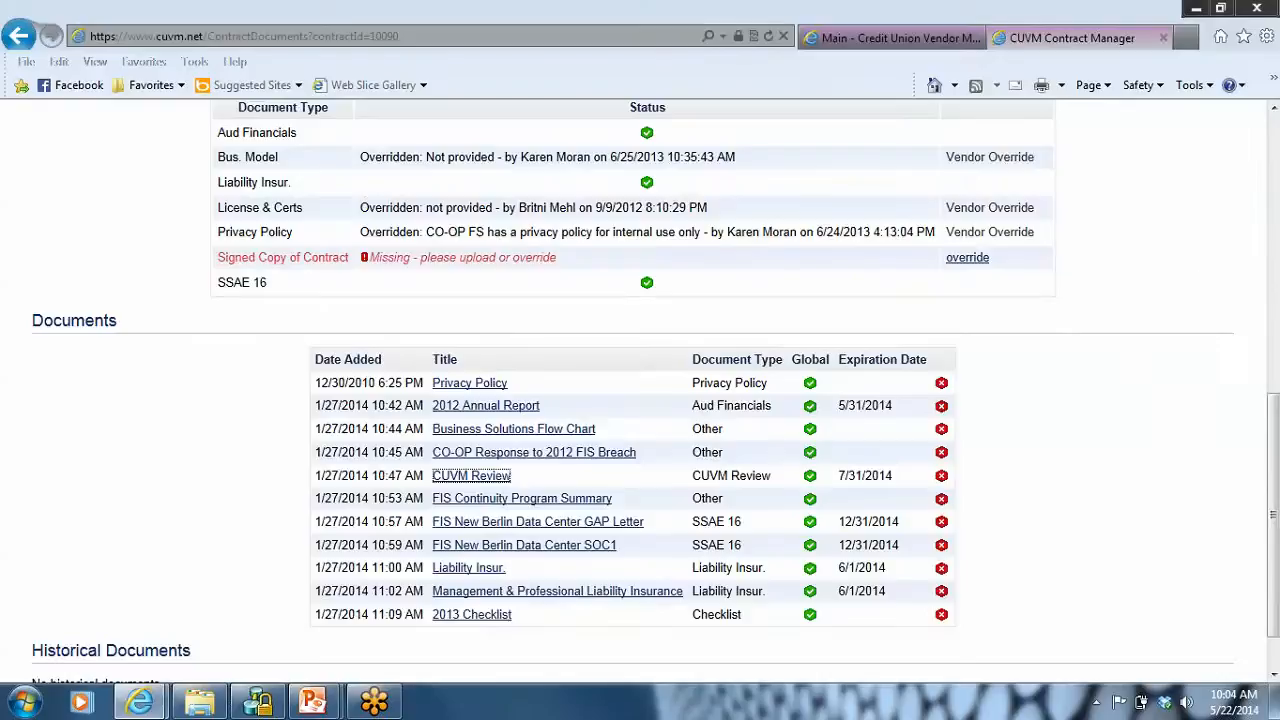
Step: Leave the CO-OP contract's documents, view the active contracts list and bring up the list of all users
drag(1275, 445, 1192, 170)
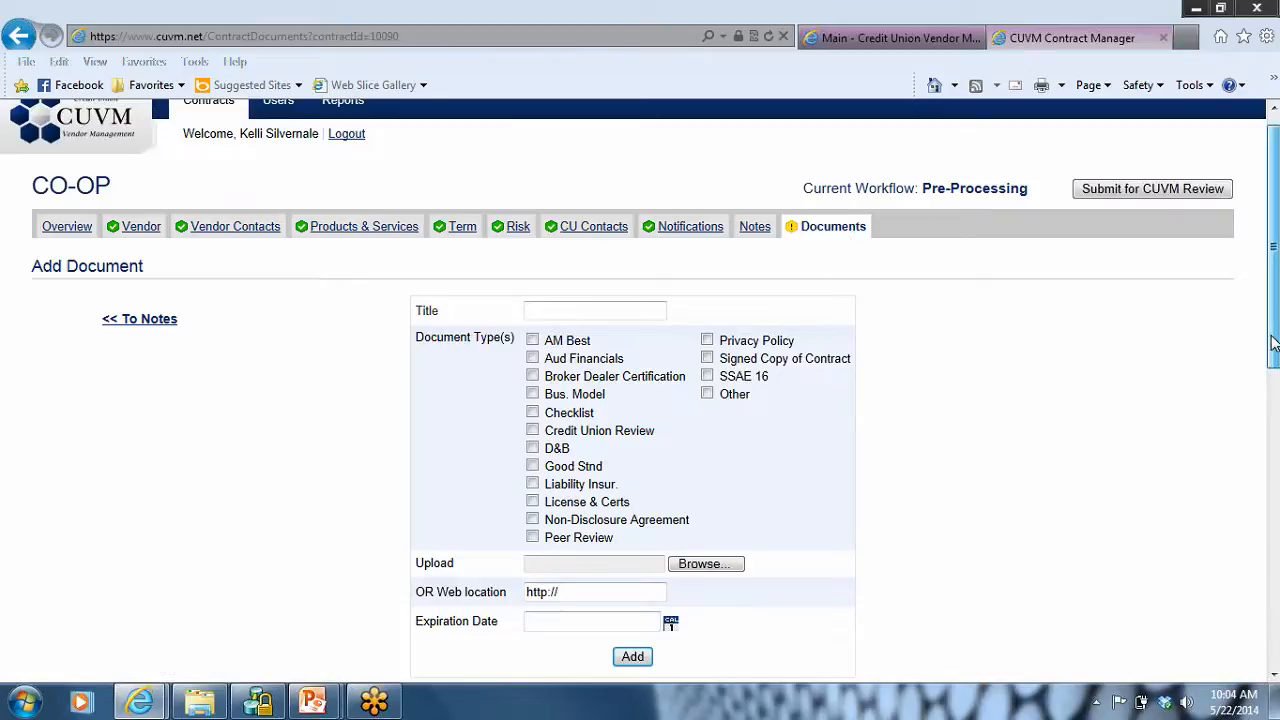
scroll(1272, 300, up, 1)
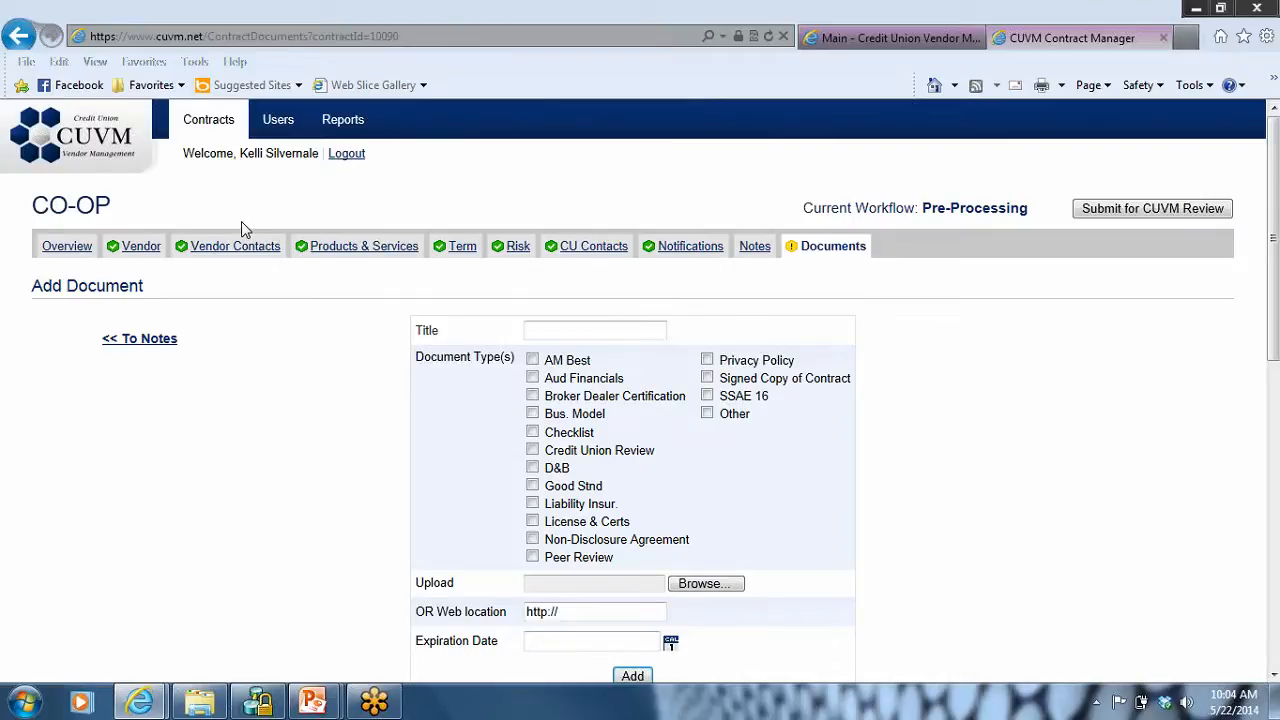
click(268, 128)
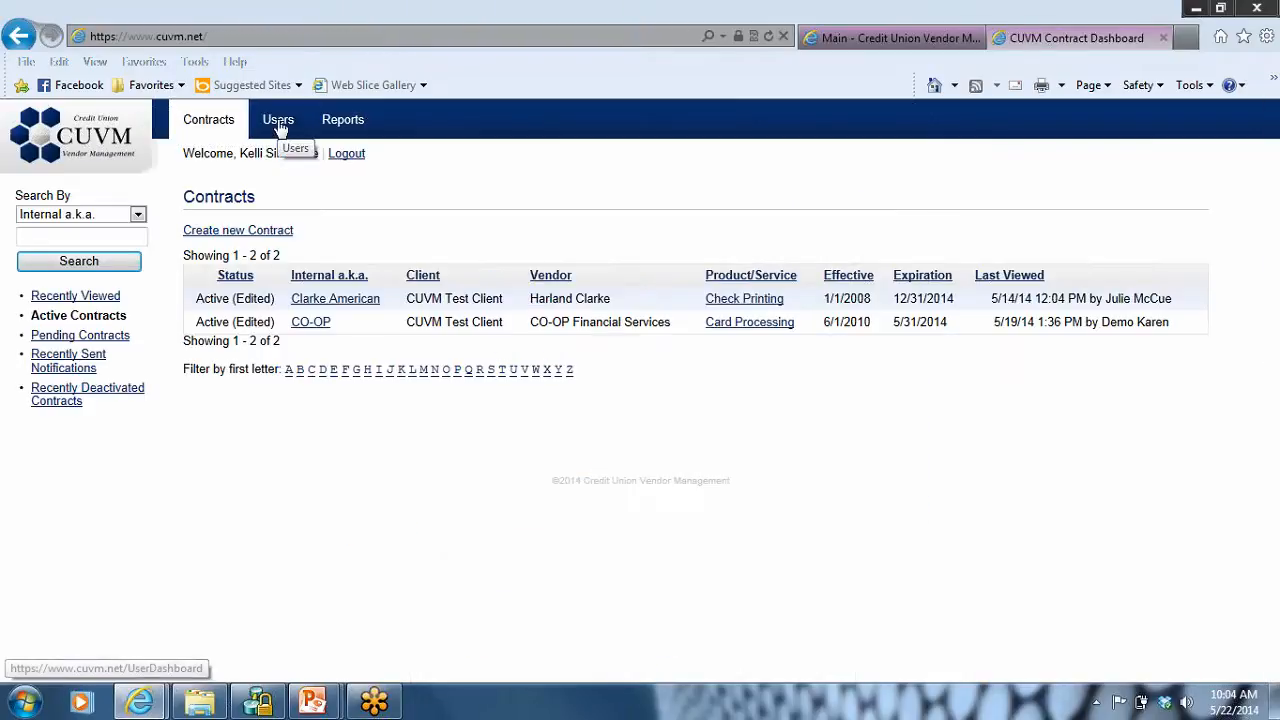
click(280, 128)
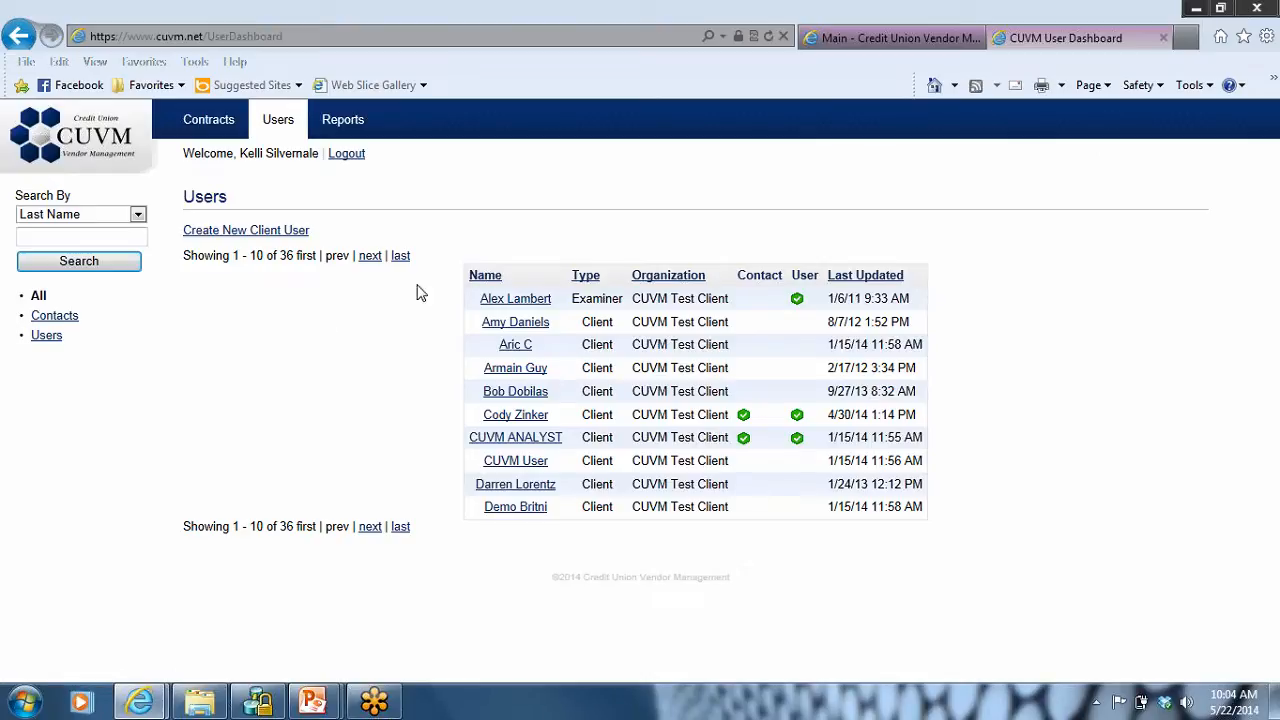
Step: Generate the Vendor Risk Detail report in Excel format for all vendors and open the resulting VendorRiskDetail.xls
click(341, 127)
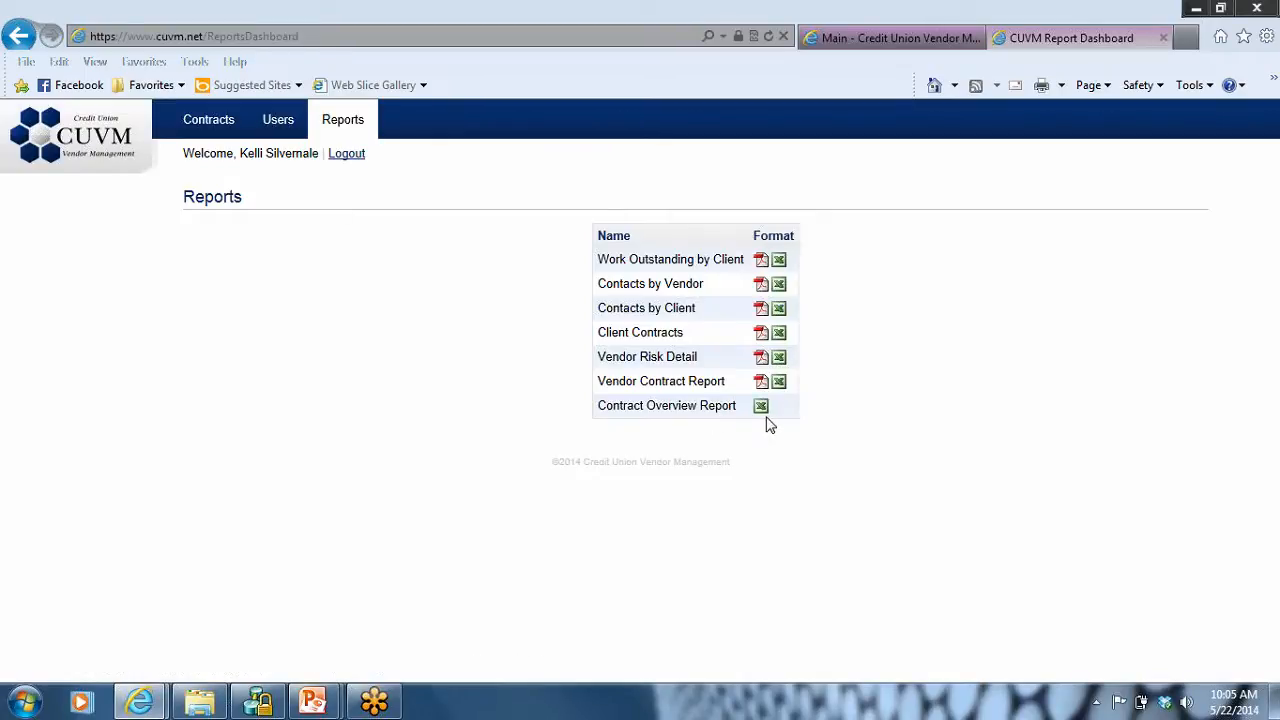
click(779, 359)
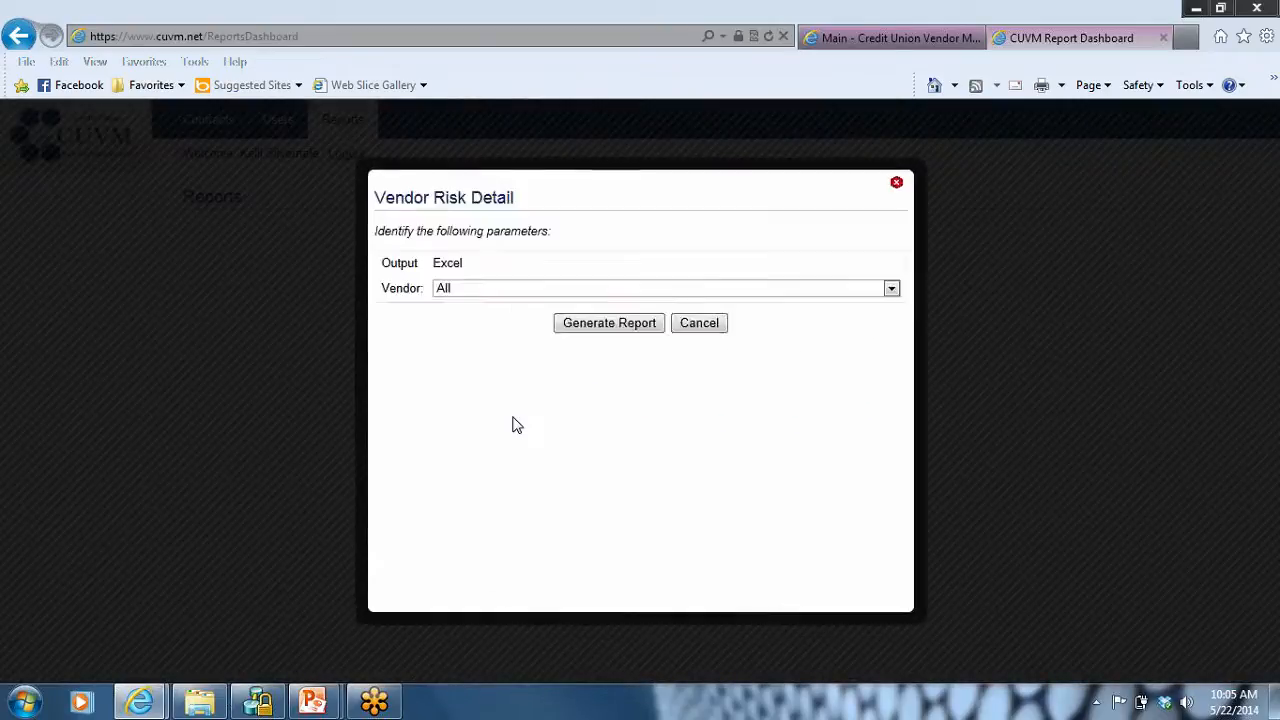
click(578, 442)
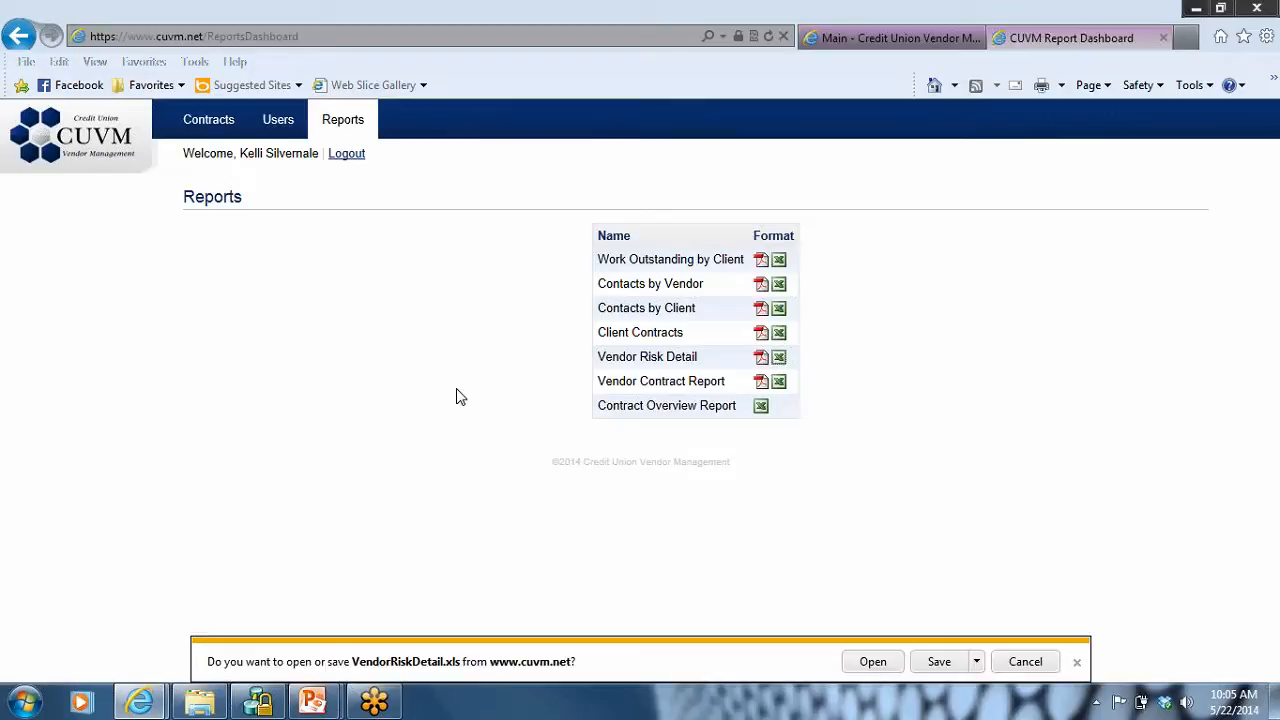
click(873, 662)
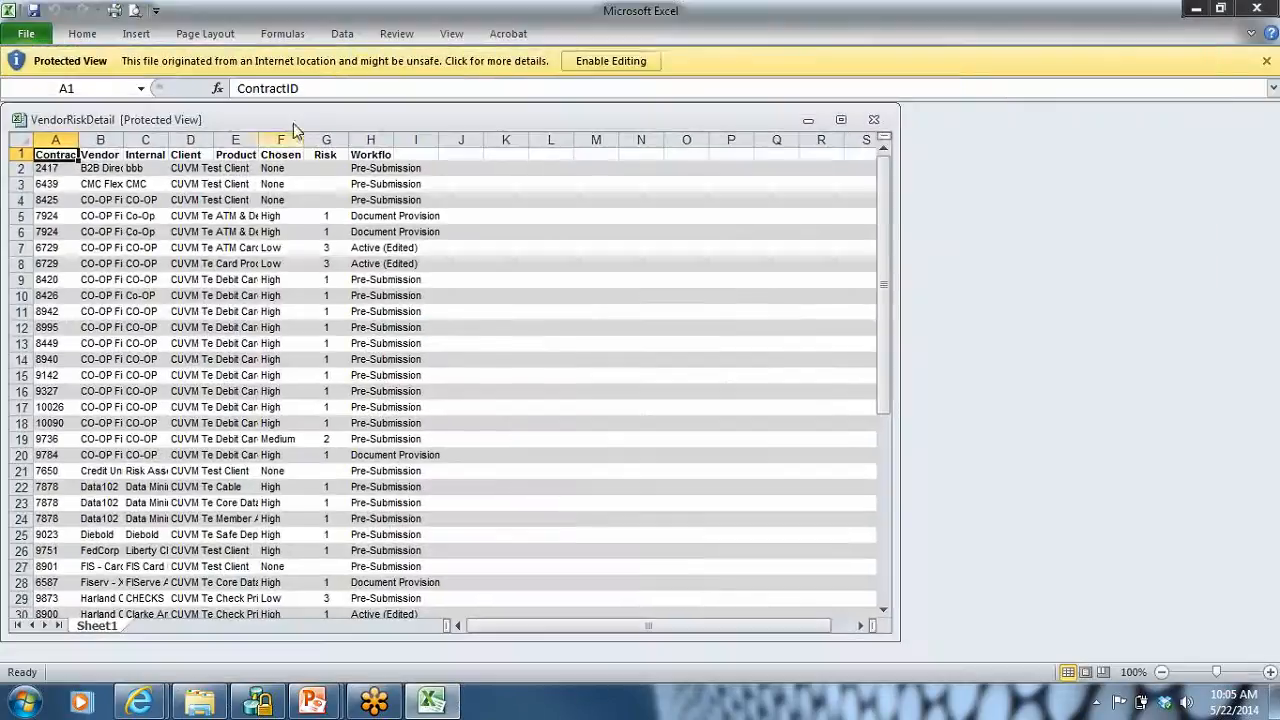
Step: Enable editing, fit the Workflow, Vendor and Internal AKA columns to their contents to read the risk report, and close the workbook
click(620, 58)
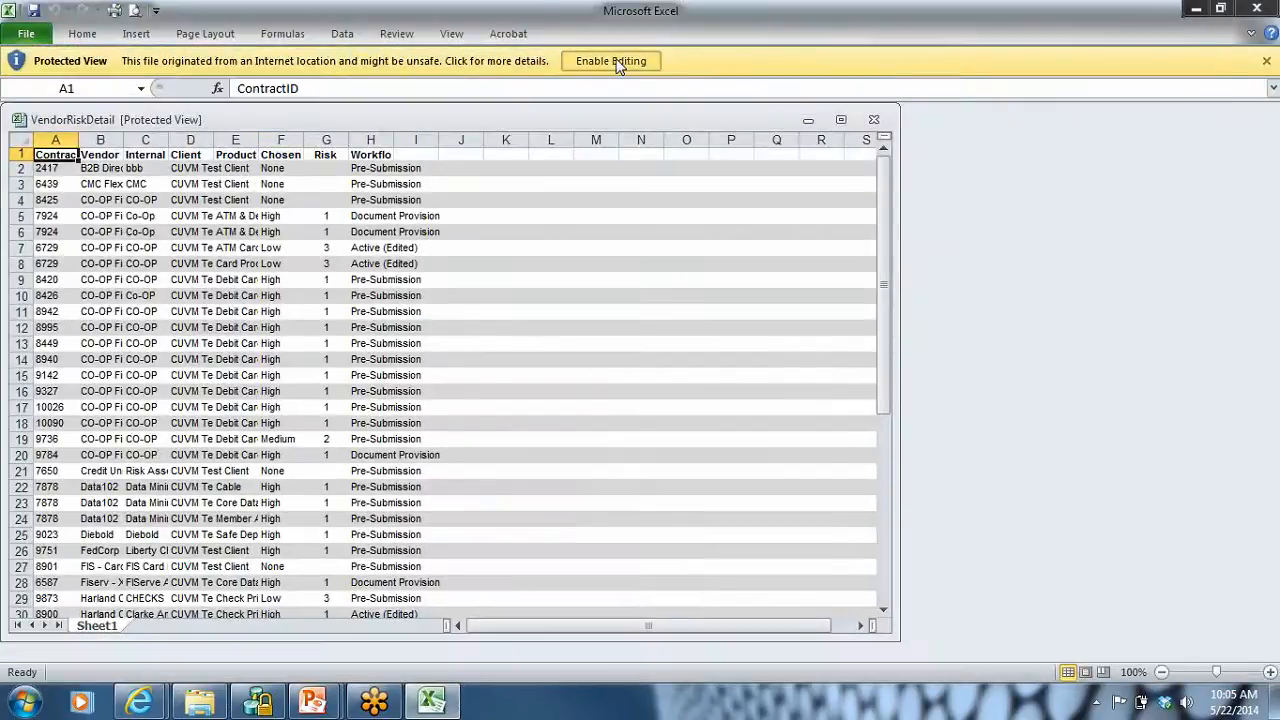
double_click(394, 191)
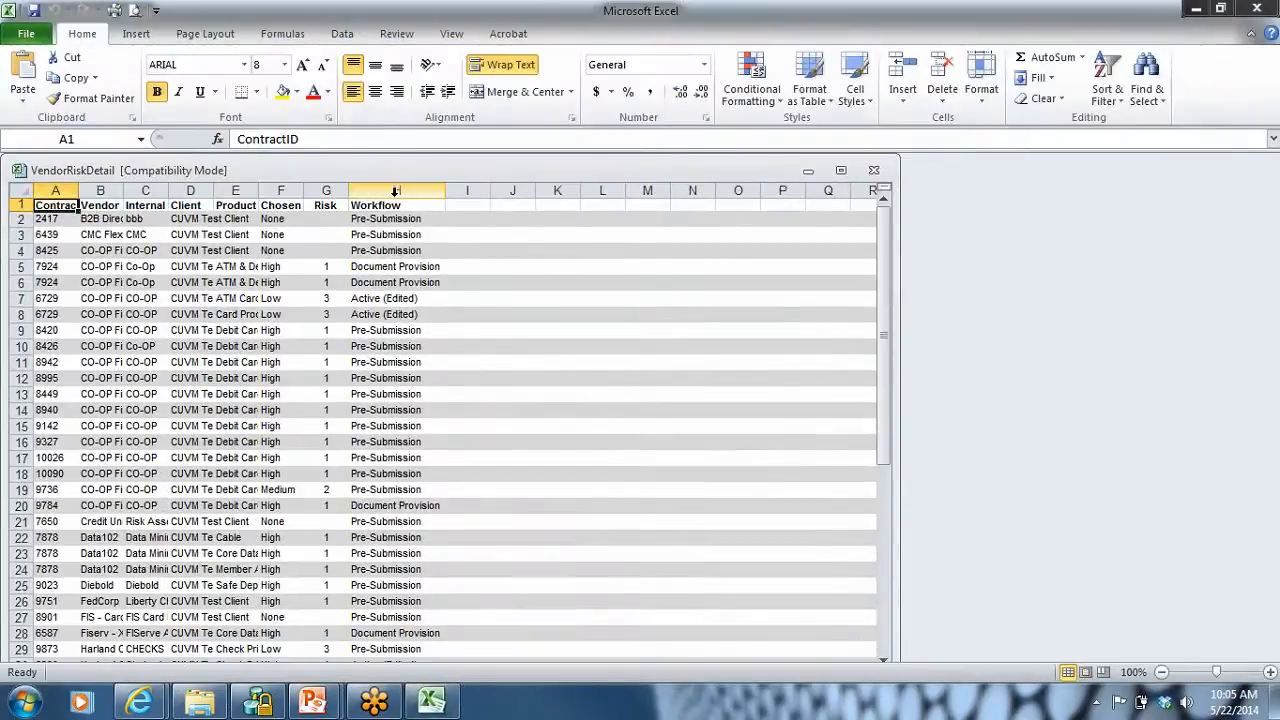
double_click(123, 189)
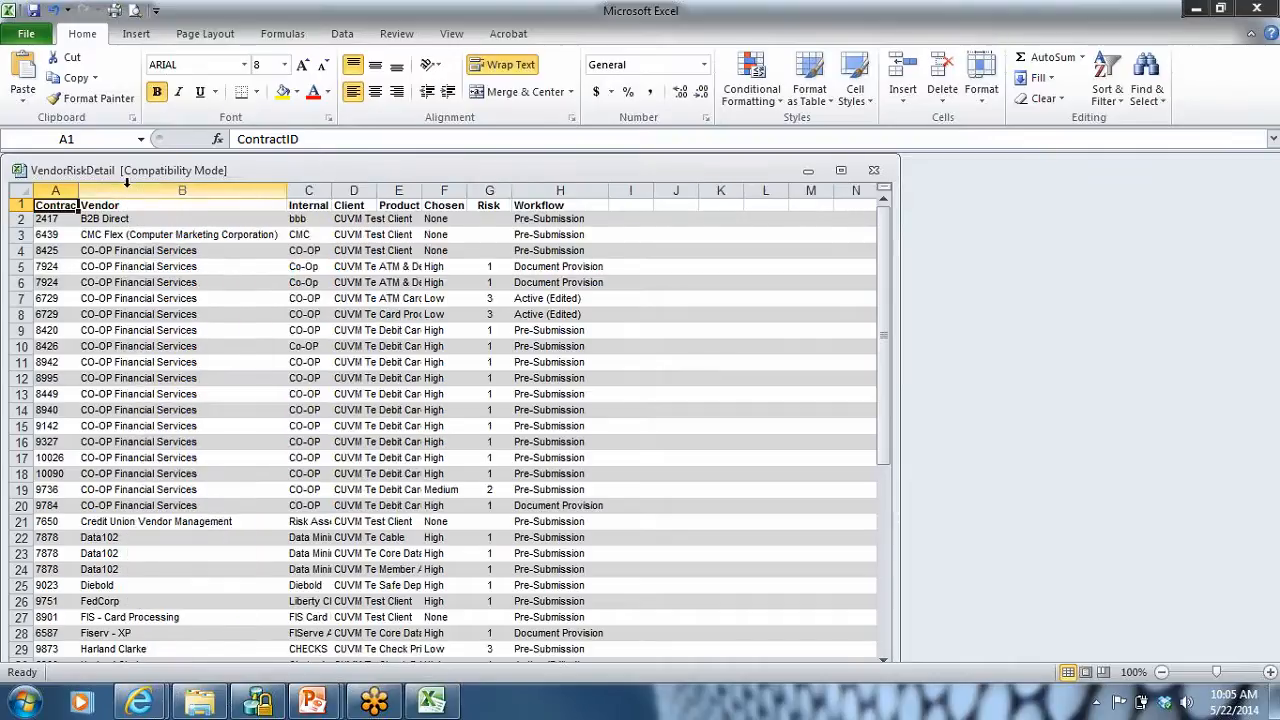
double_click(331, 190)
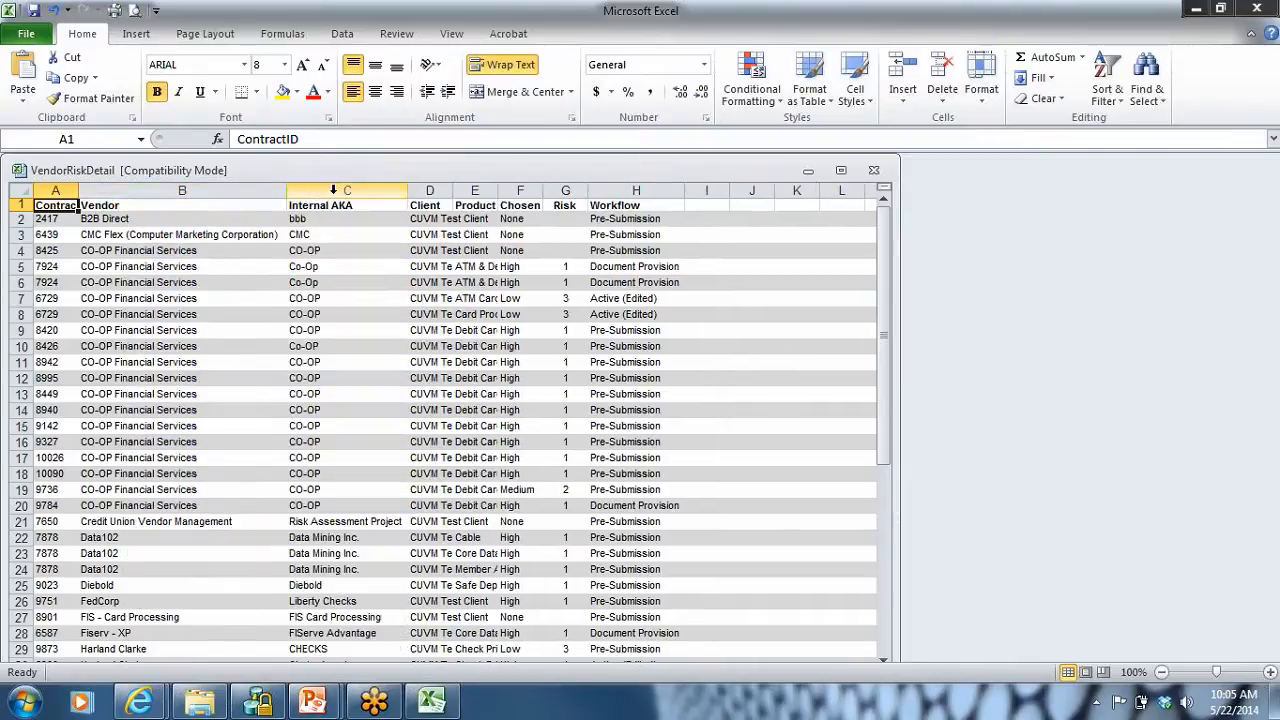
click(881, 173)
click(638, 376)
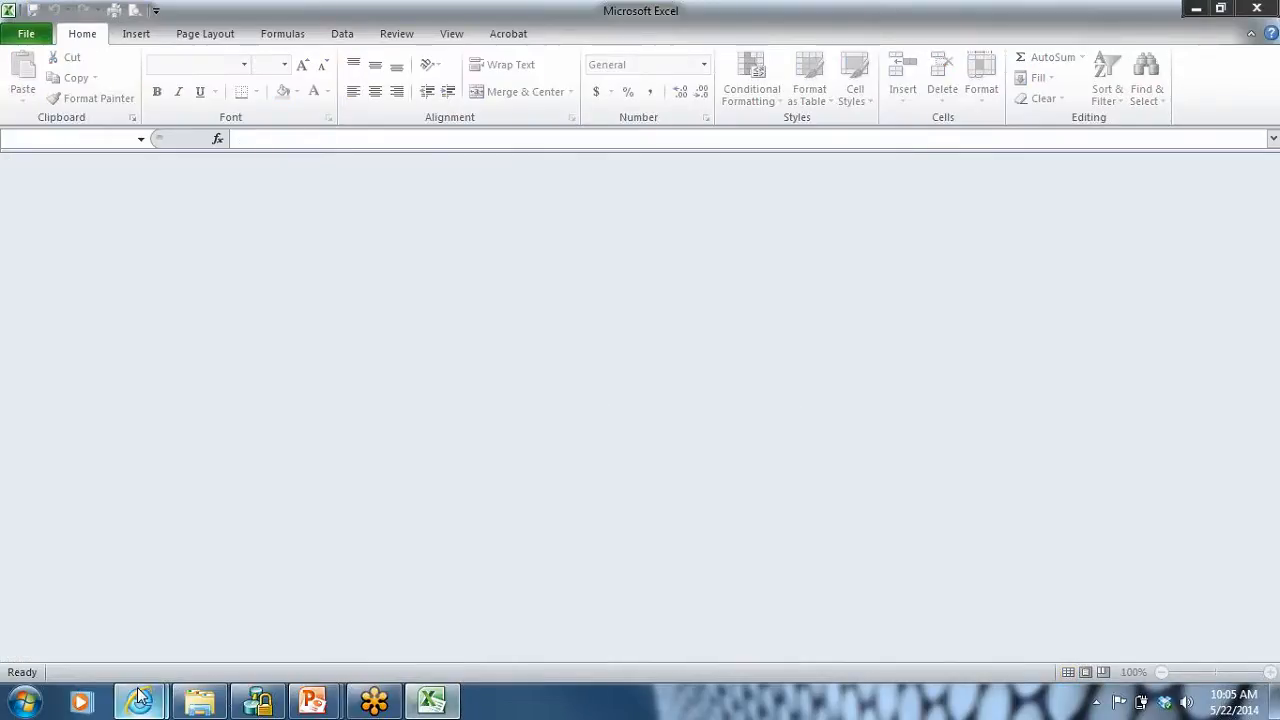
Step: Switch back to the CUVM reports page in Internet Explorer, generate the Vendor Contract Report as a PDF and open it
mouse_move(139, 700)
click(318, 622)
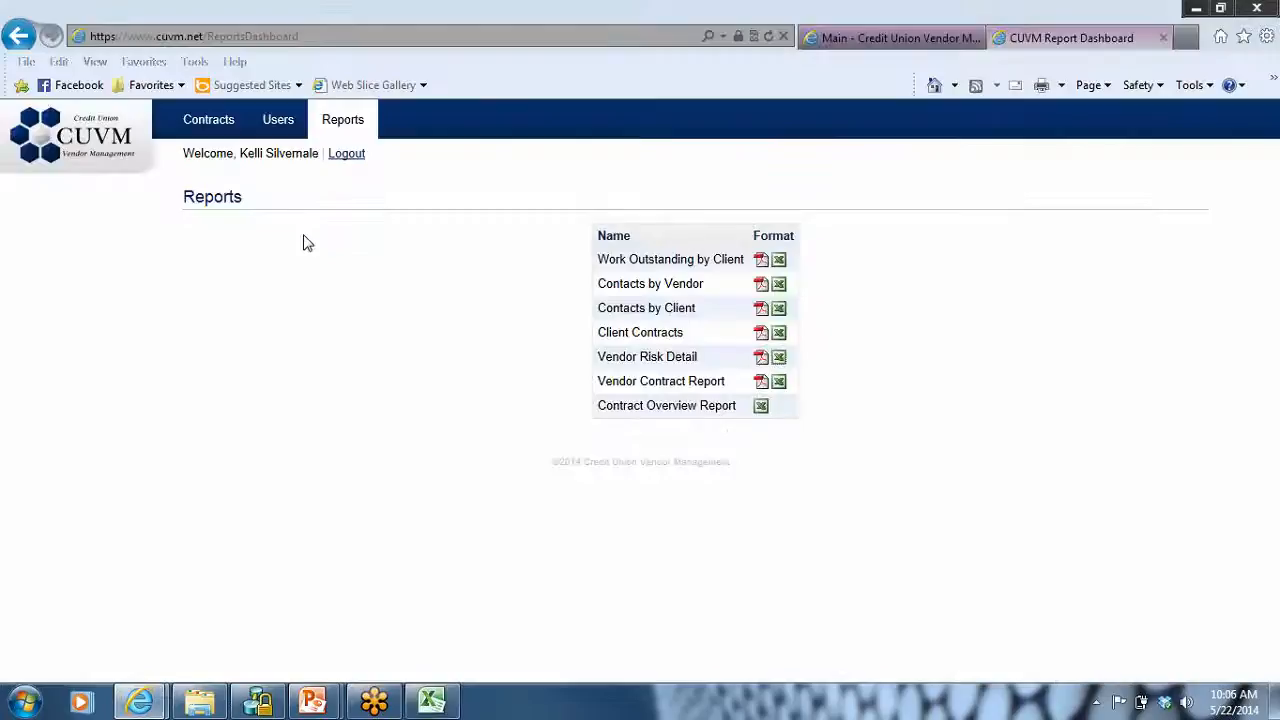
click(762, 383)
click(597, 428)
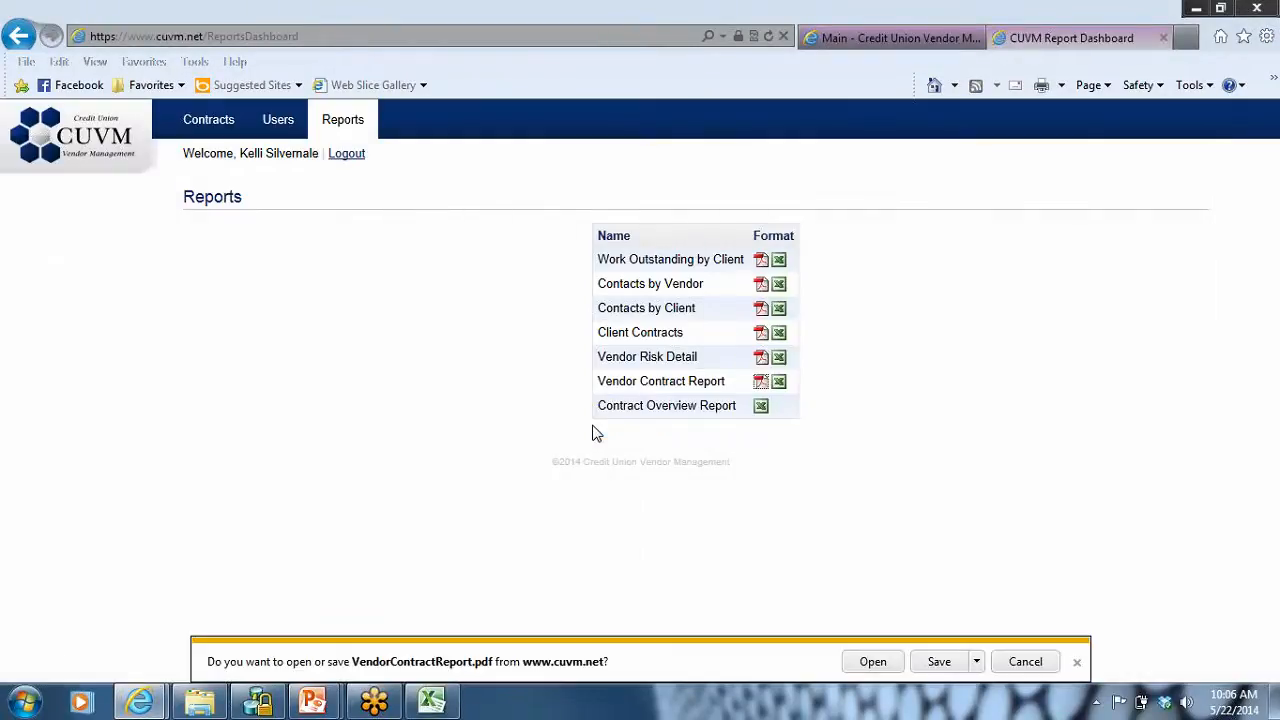
click(873, 662)
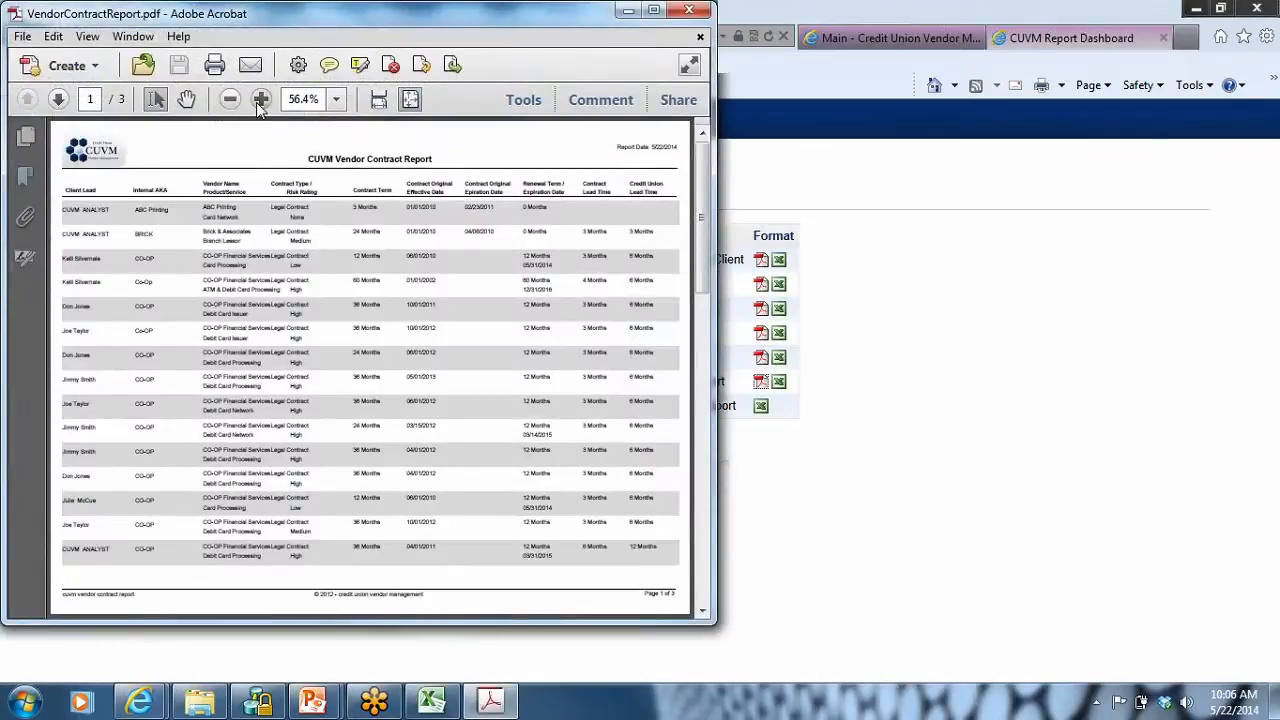
Step: Review the Vendor Contract Report at 100% in a maximized window, close it and return to the contracts list
click(256, 102)
click(256, 102)
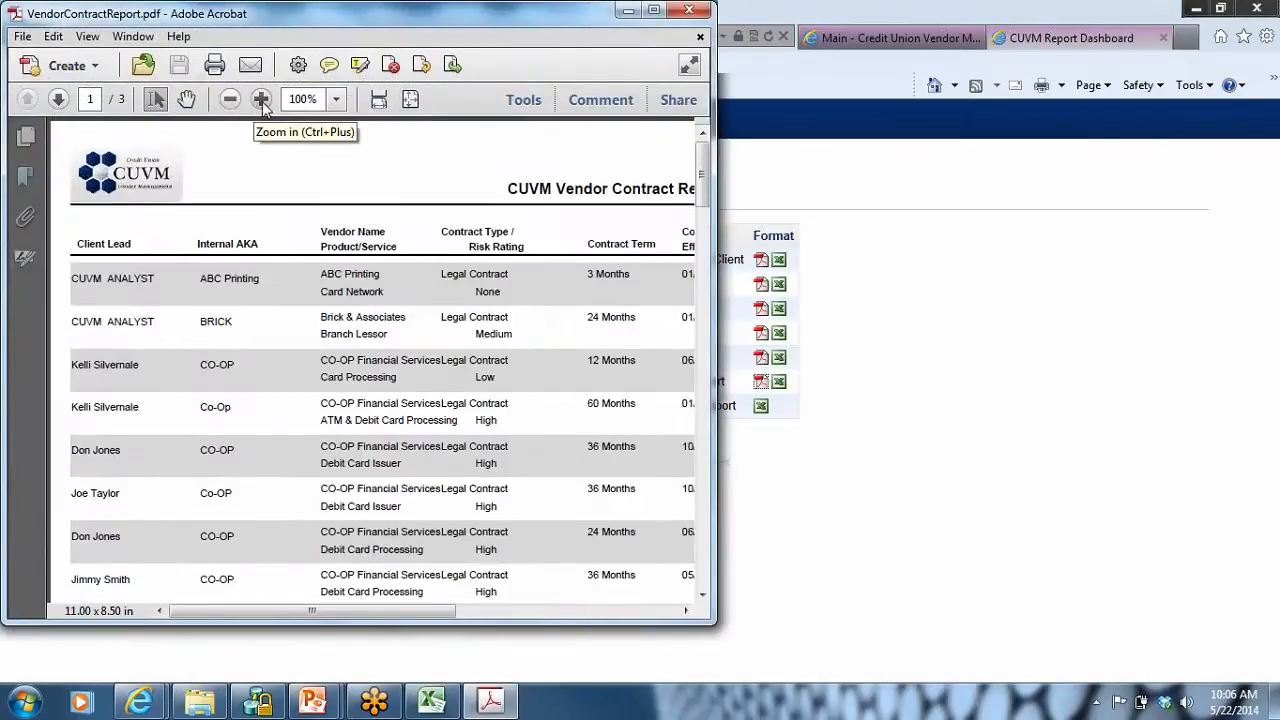
click(653, 10)
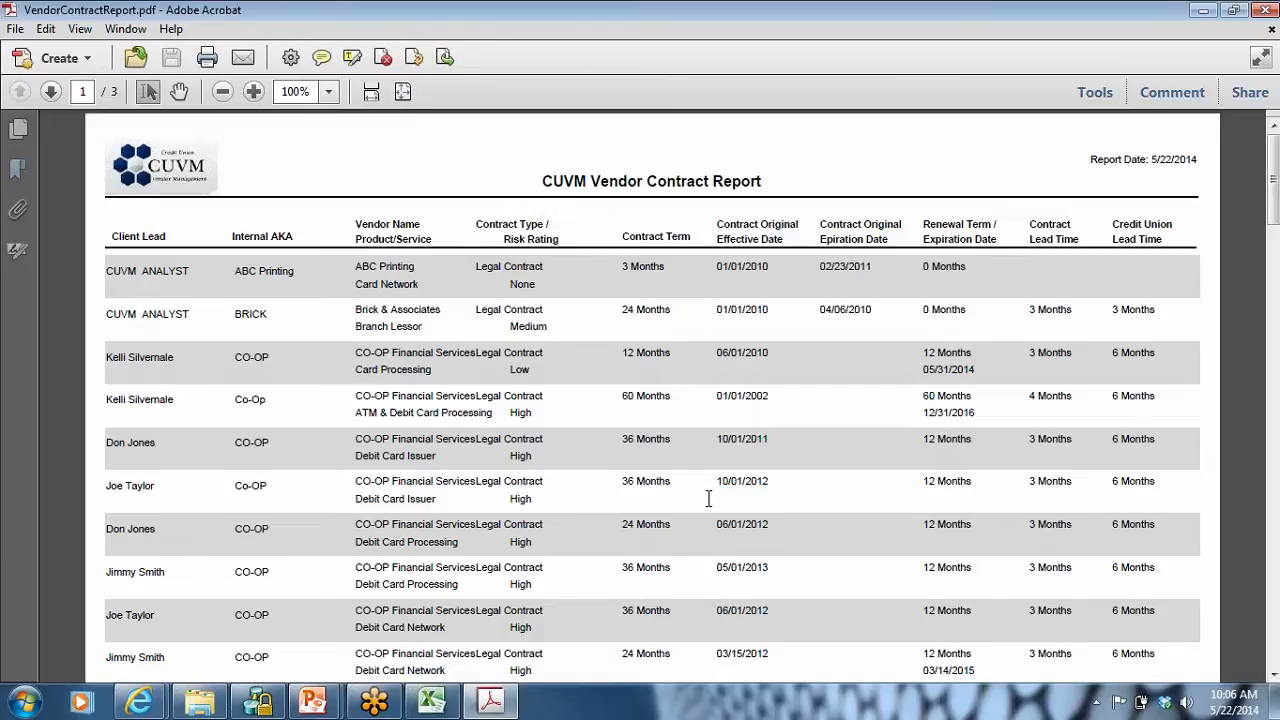
click(1260, 10)
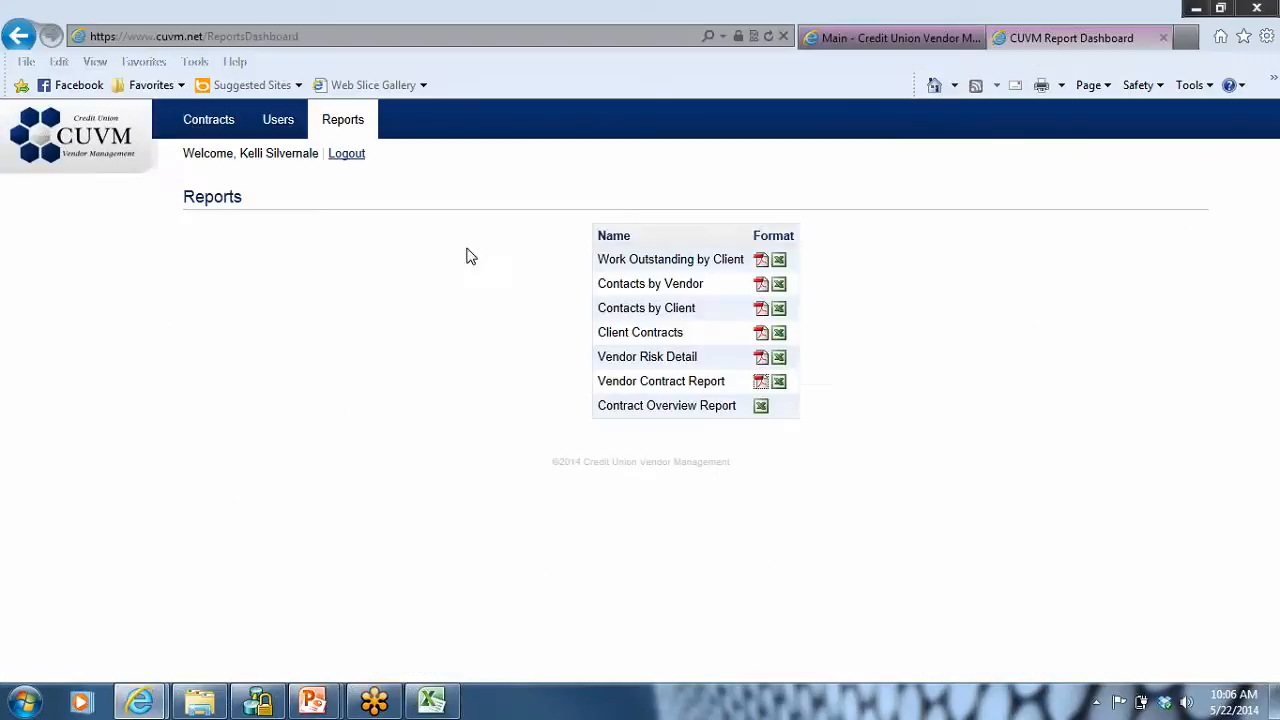
click(198, 127)
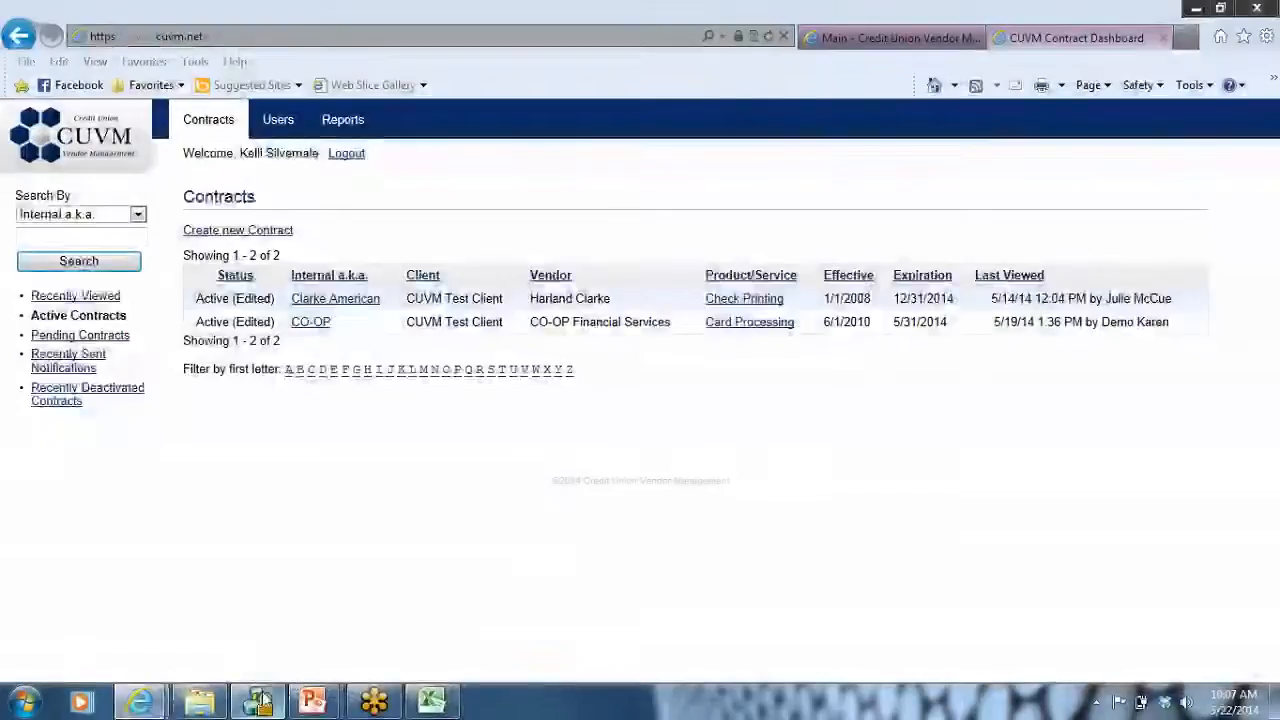
Step: Switch to the Demo presentation in PowerPoint, go through its slides to the closing contact slide, and close the presentation
mouse_move(310, 708)
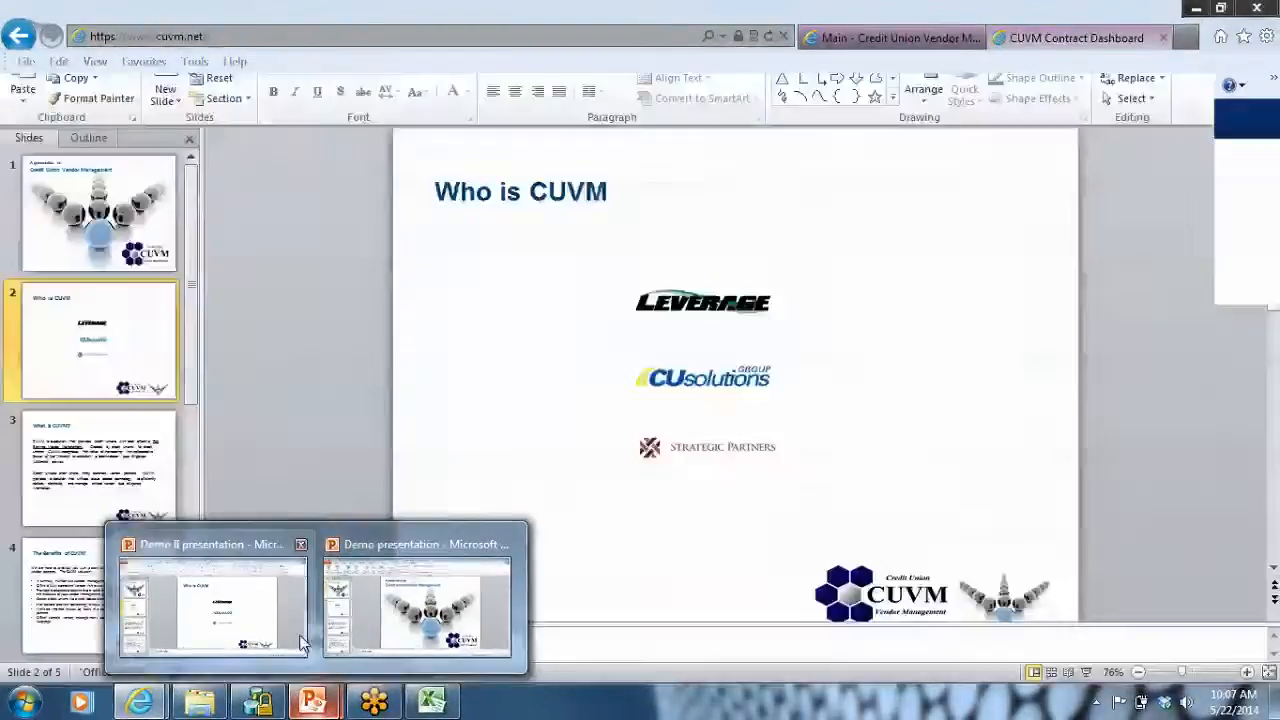
click(400, 610)
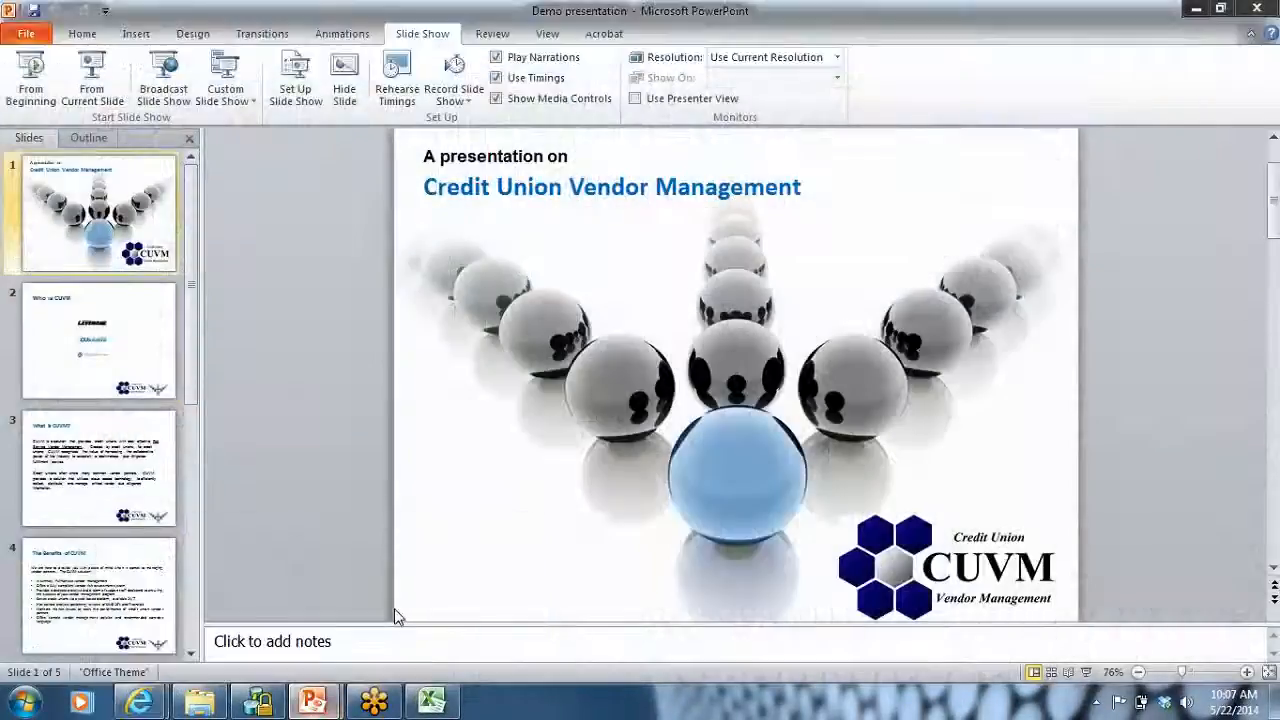
scroll(419, 577, down, 10)
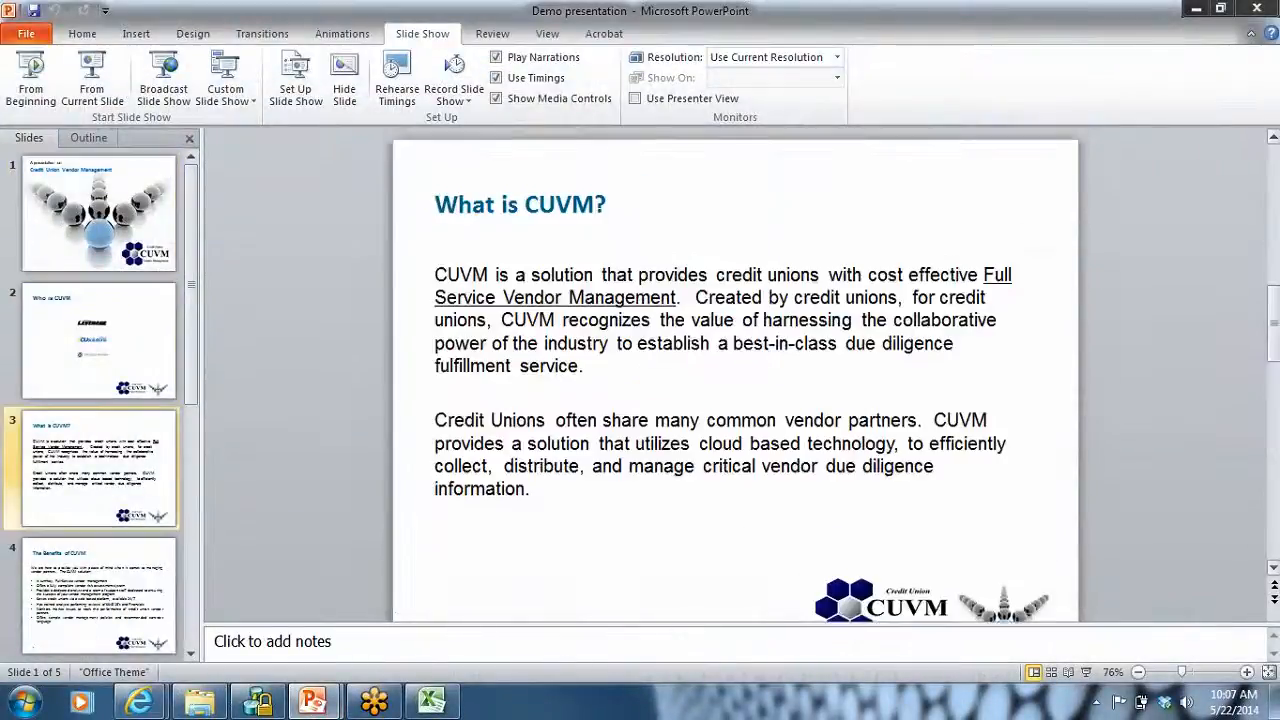
scroll(419, 577, down, 2)
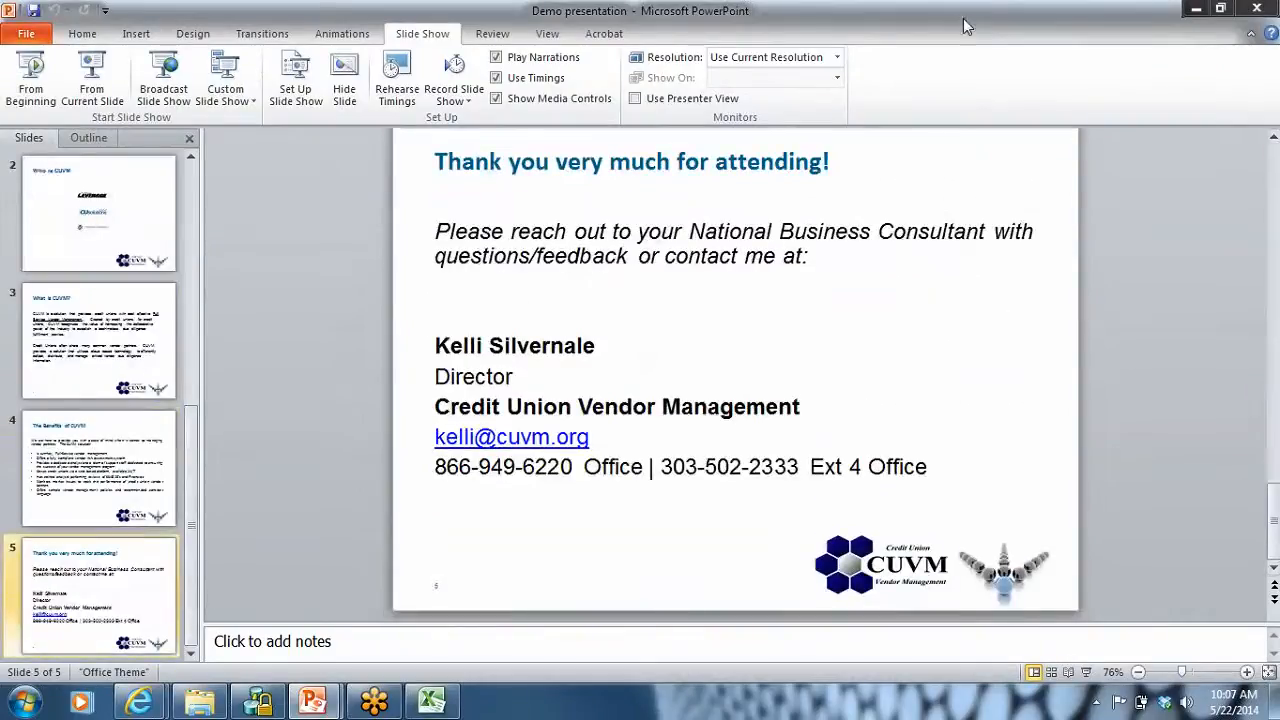
click(1255, 10)
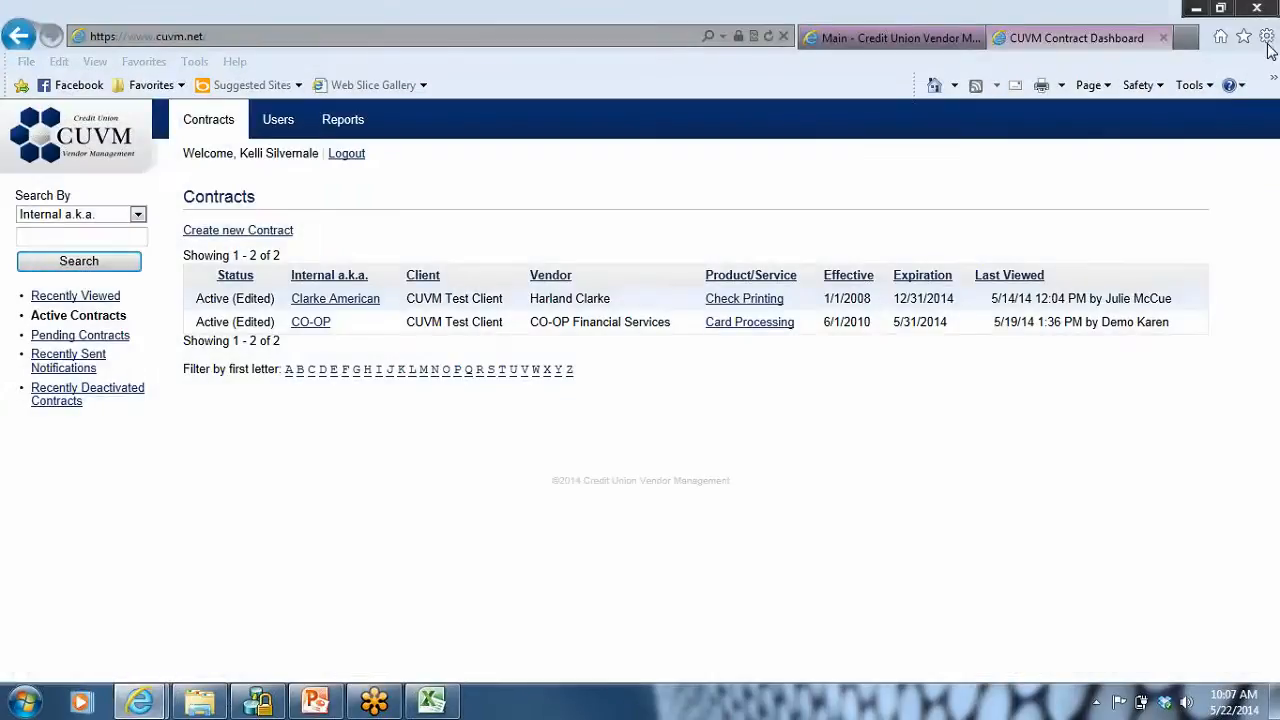